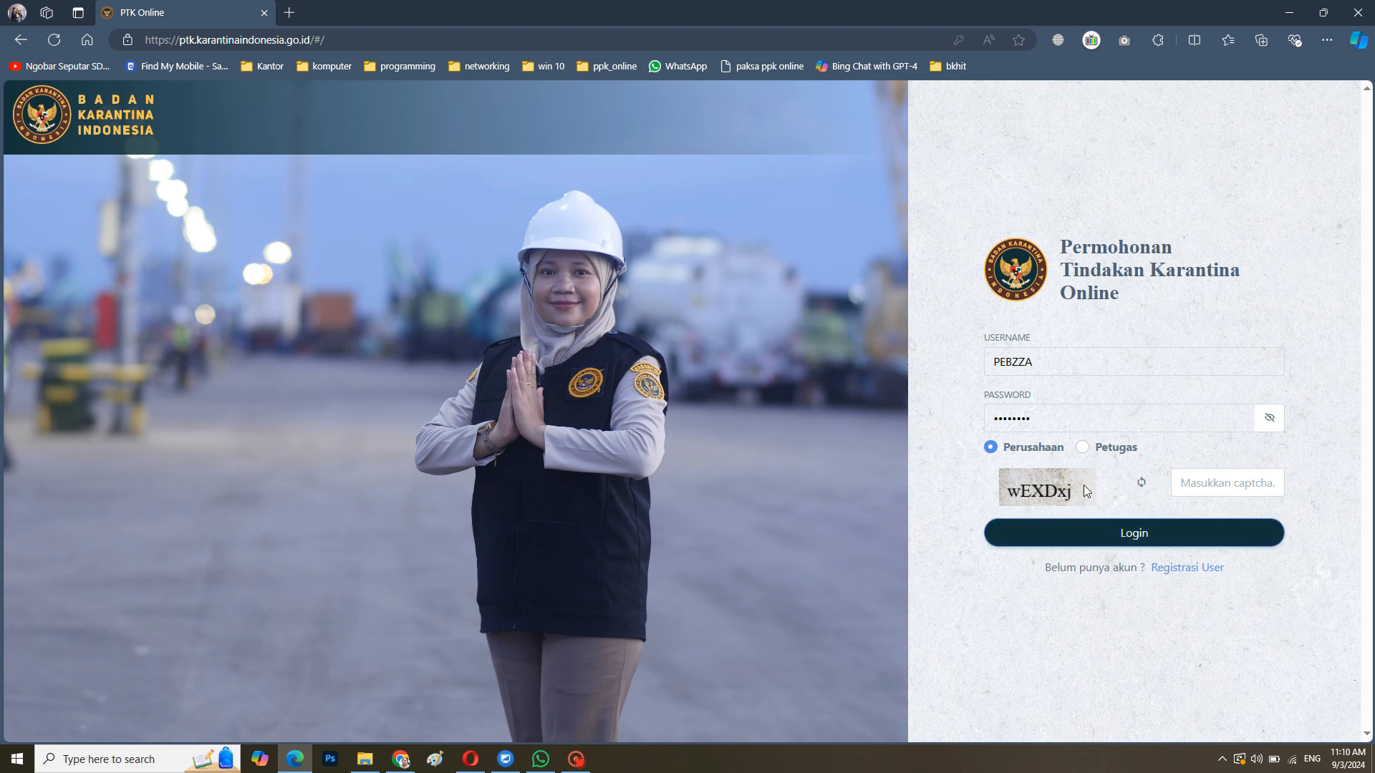
- Enter the displayed captcha code and log in to the company (Perusahaan) account
{"action": "left_click", "coordinate": [1220, 483]}
{"action": "type", "text": "w"}
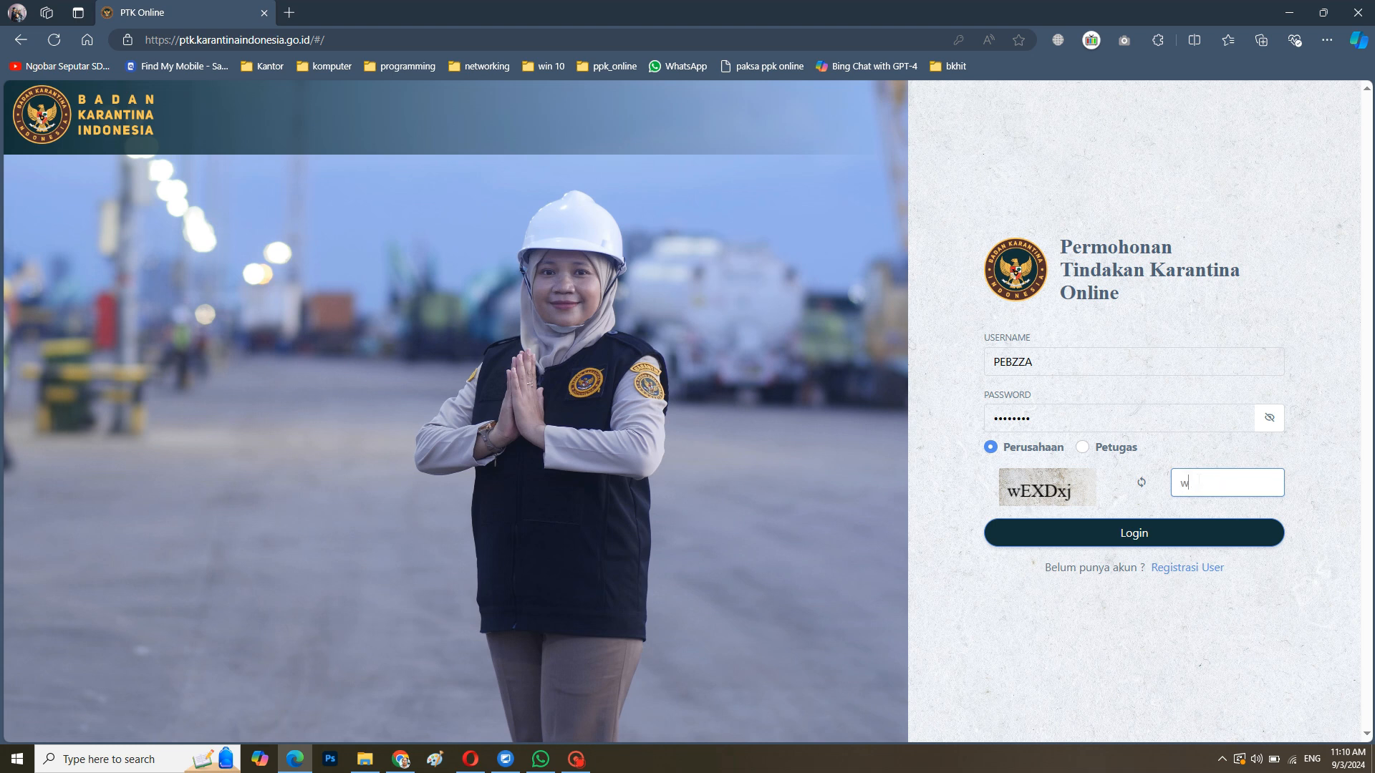
{"action": "type", "text": "EXDxj"}
{"action": "left_click", "coordinate": [1156, 531]}
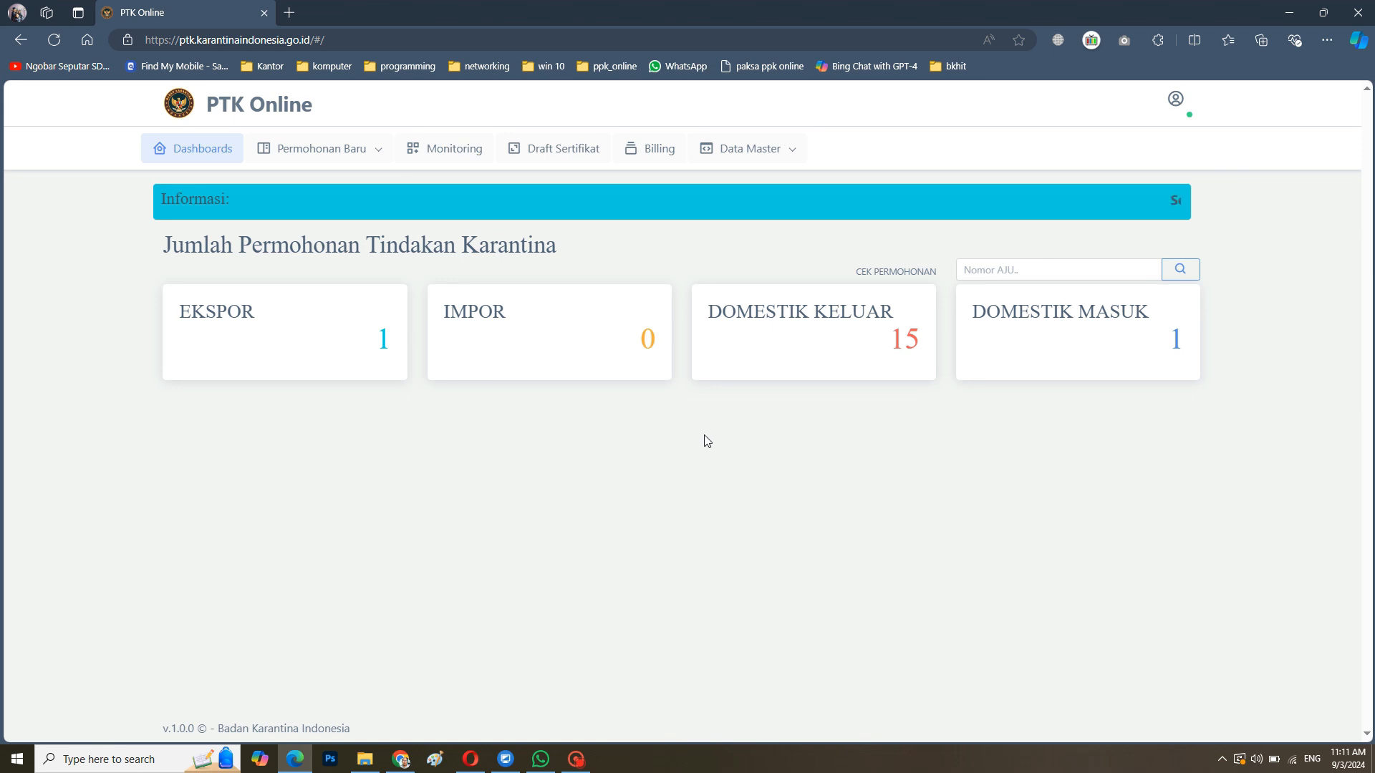
- Look through the new application types and the Monitoring, Draft Sertifikat and Billing pages
{"action": "mouse_move", "coordinate": [298, 162]}
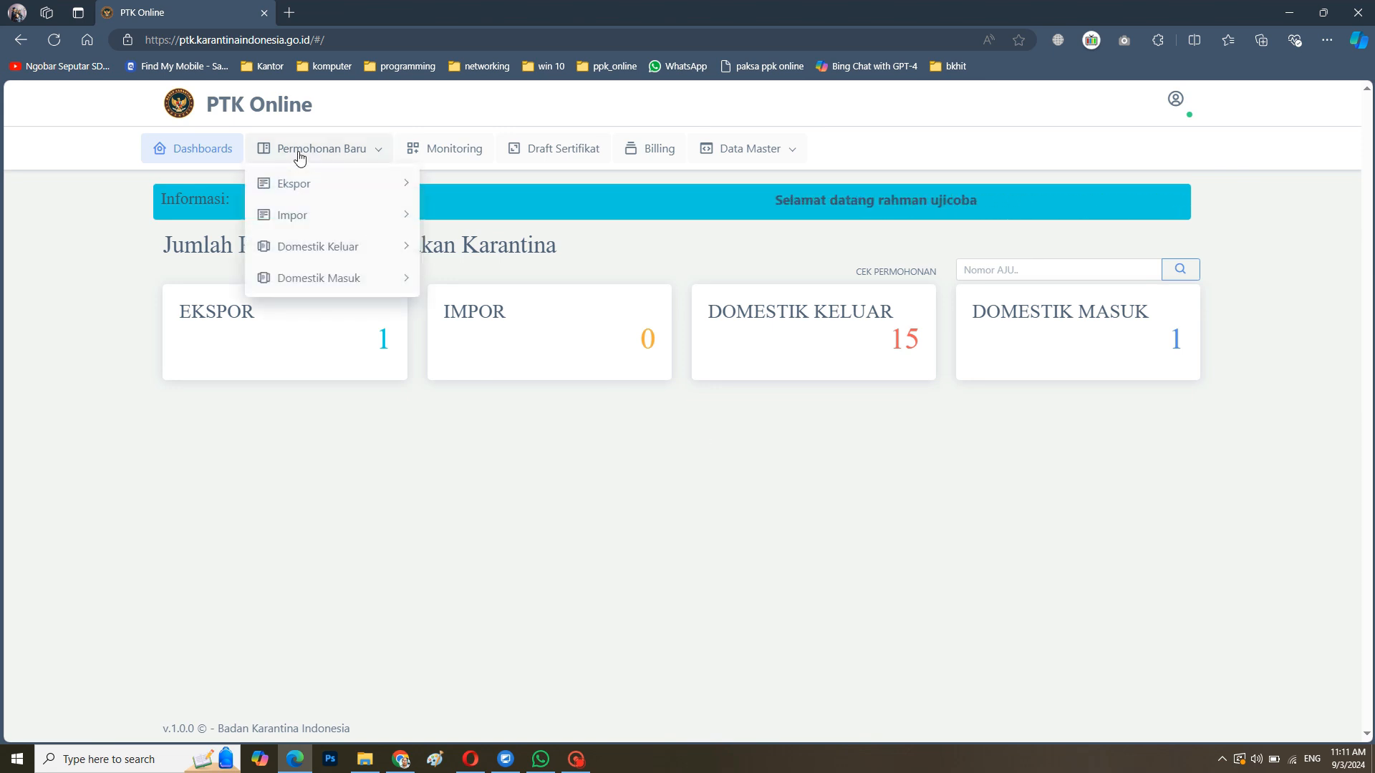
{"action": "left_click", "coordinate": [454, 151]}
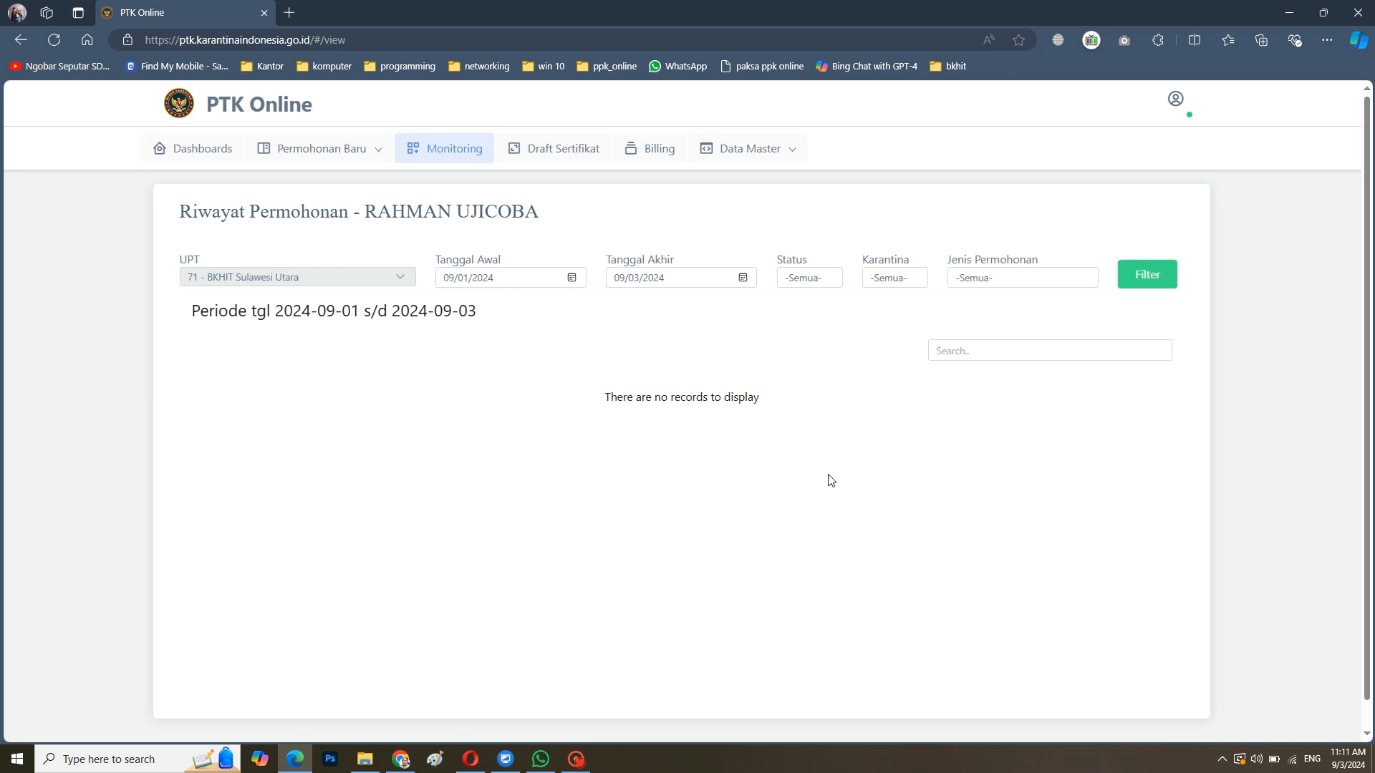
{"action": "left_click", "coordinate": [565, 154]}
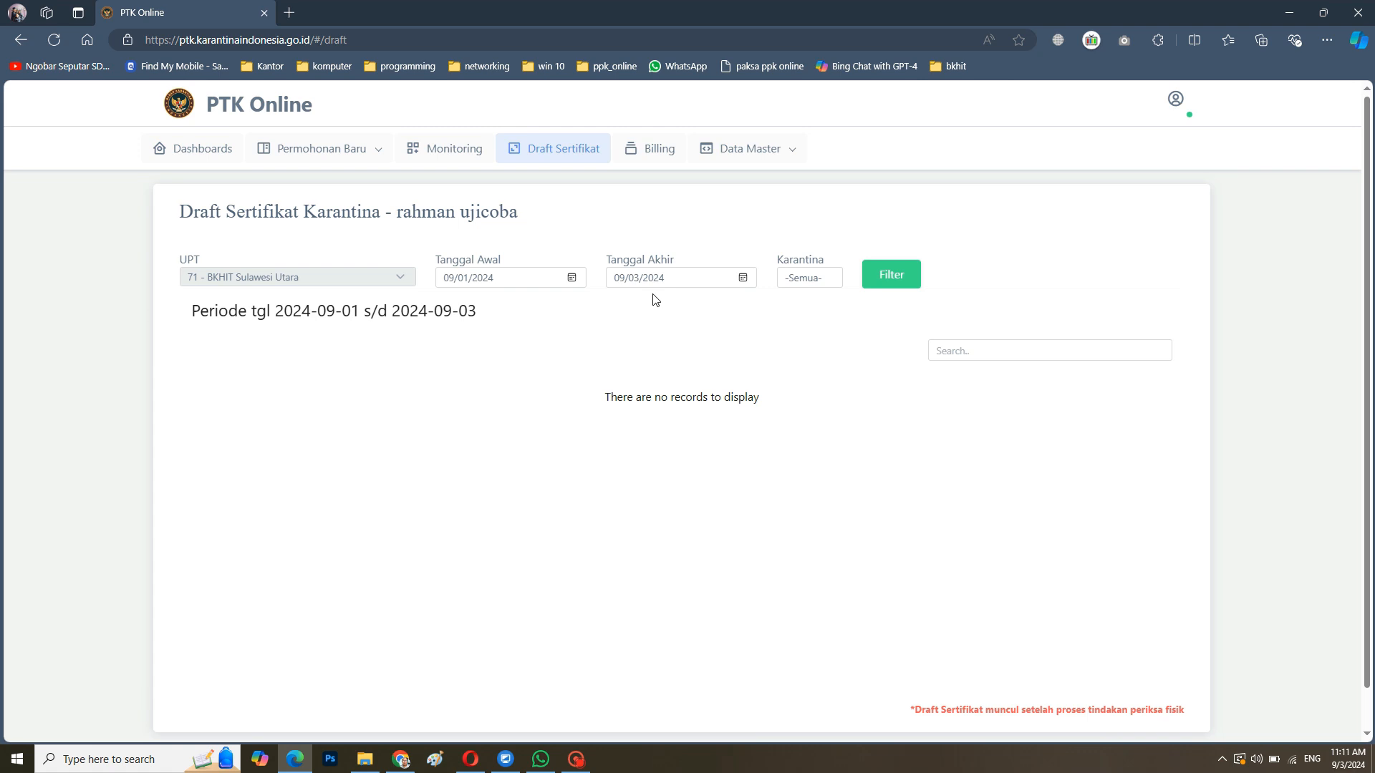
{"action": "left_click", "coordinate": [653, 149]}
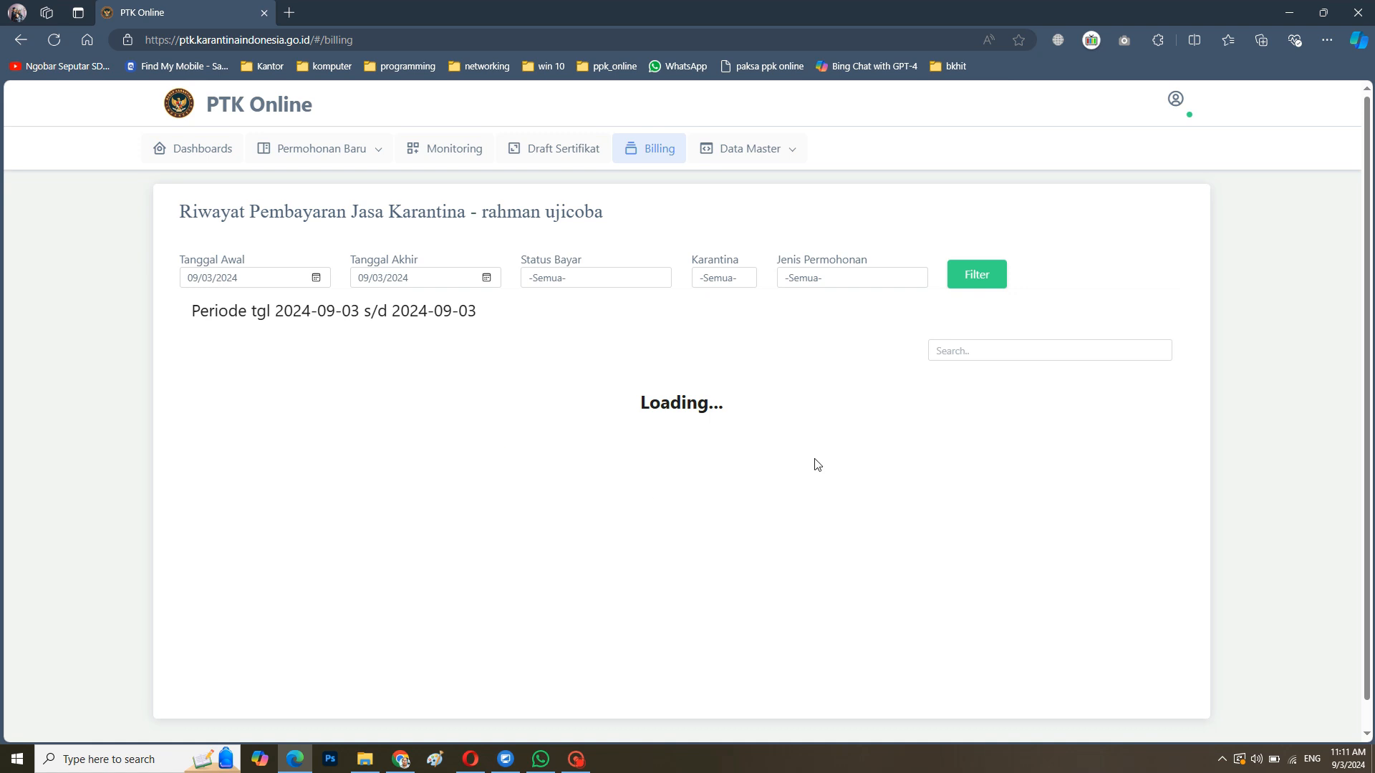
- View the Mitra Dagang list and the identity types in its new partner form, and cancel the form without saving
{"action": "mouse_move", "coordinate": [779, 153]}
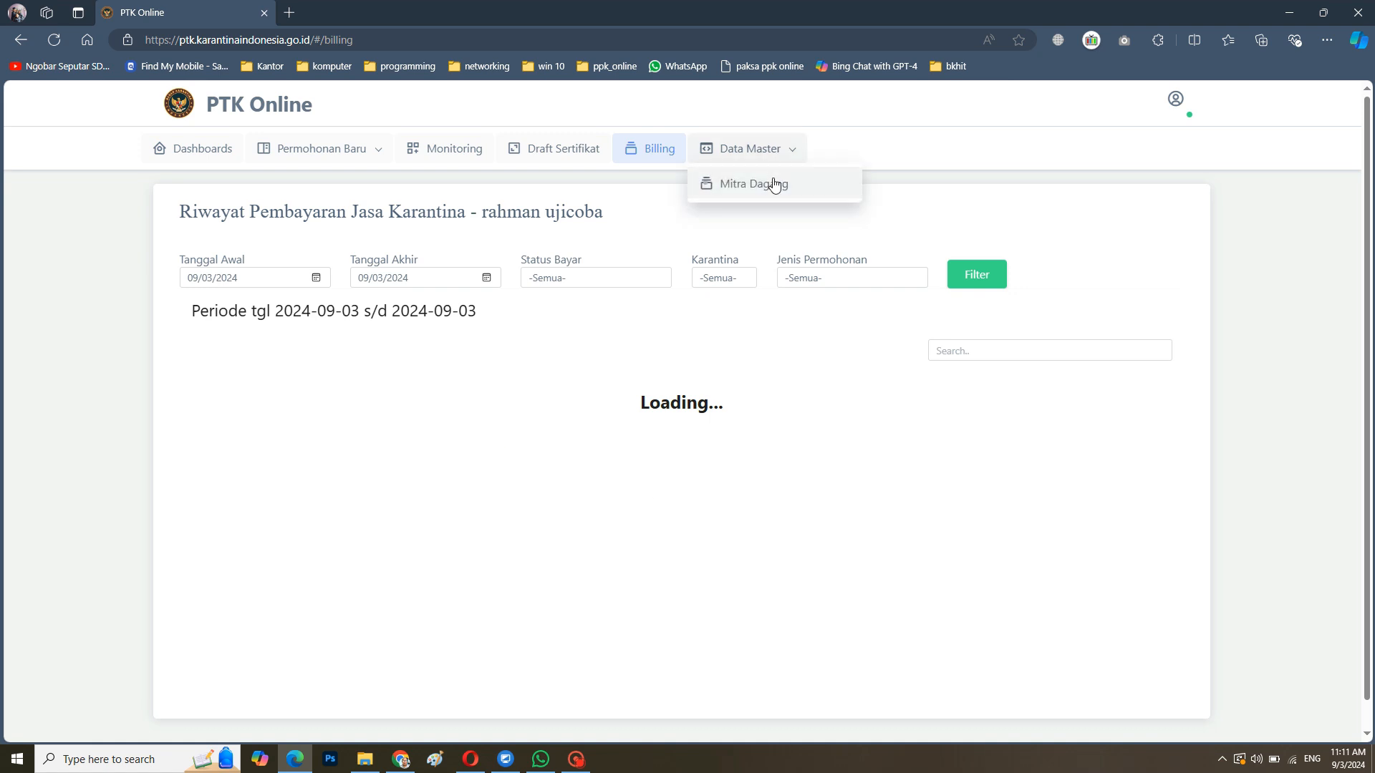
{"action": "left_click", "coordinate": [773, 184]}
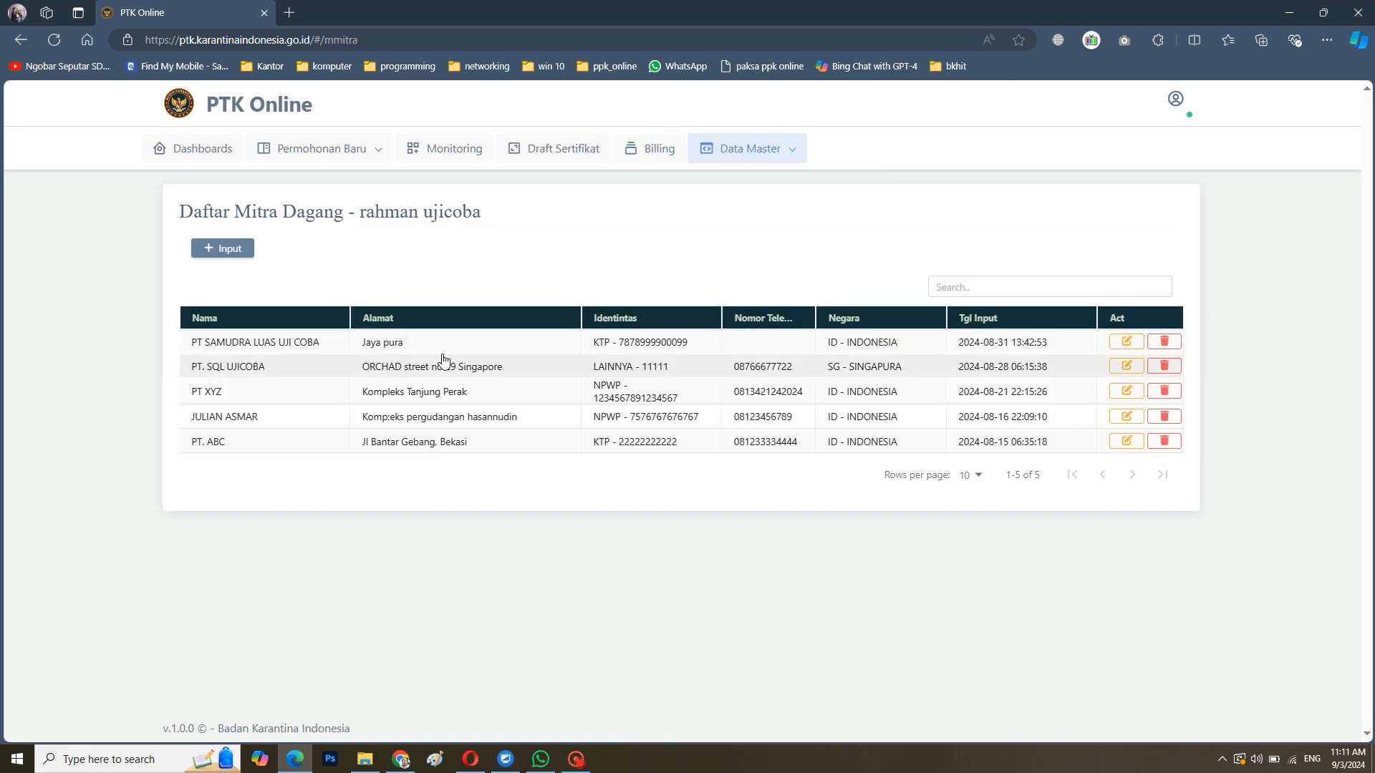
{"action": "left_click", "coordinate": [224, 248]}
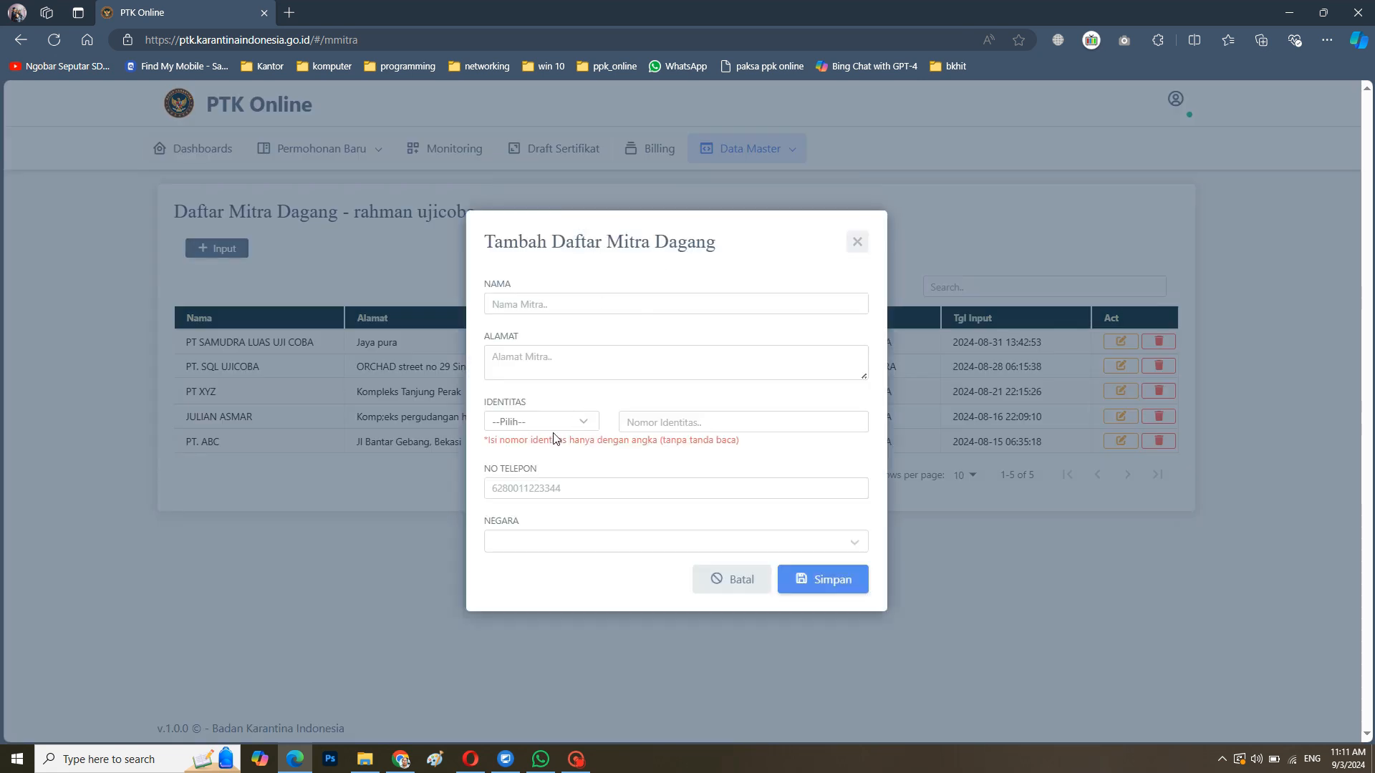
{"action": "left_click", "coordinate": [581, 427]}
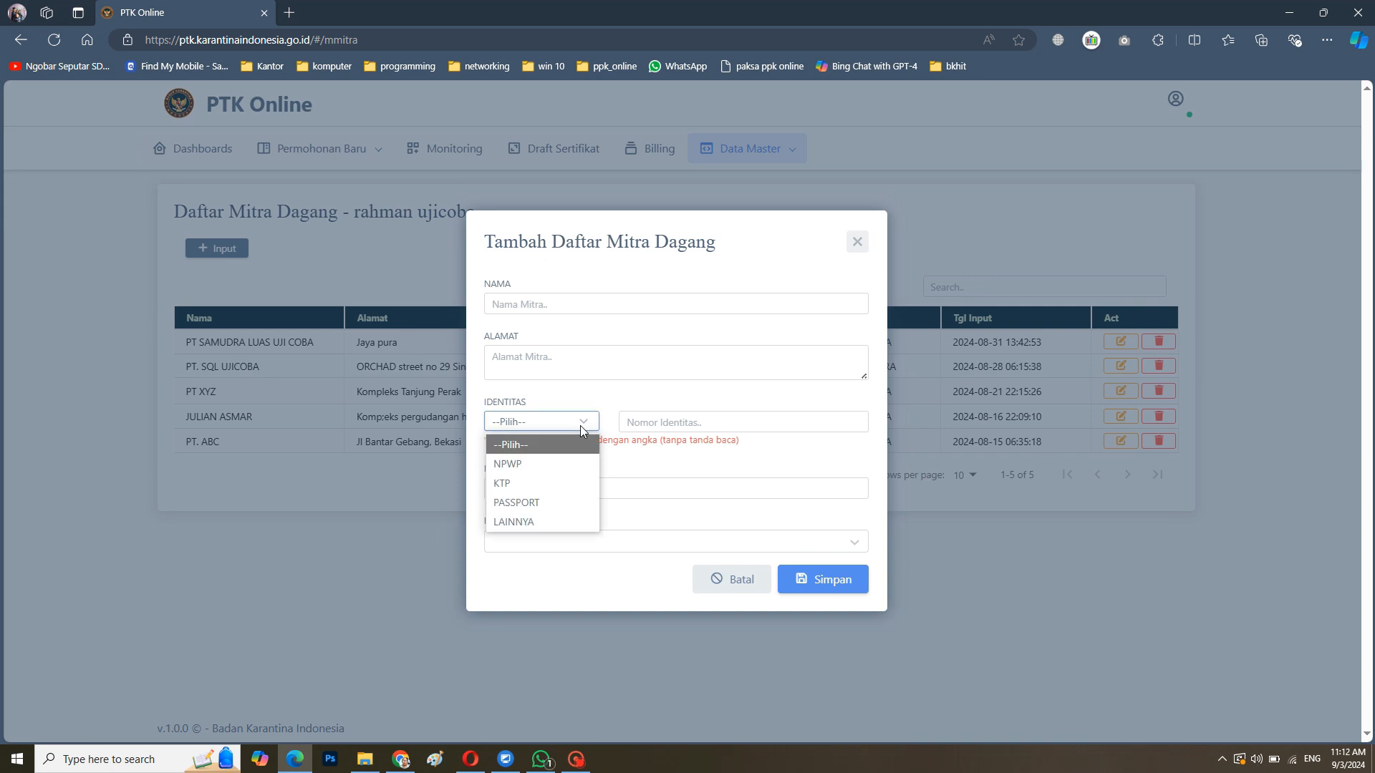
{"action": "left_click", "coordinate": [660, 400]}
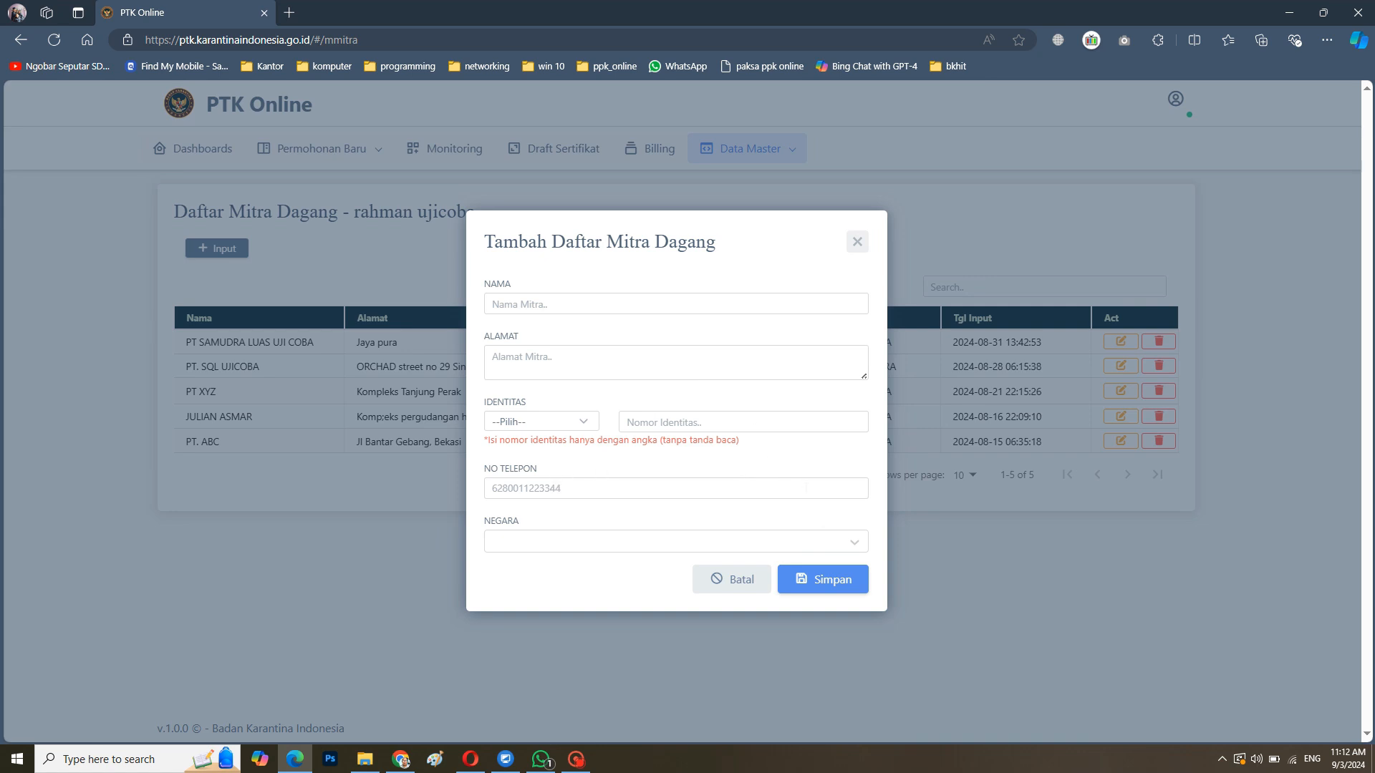
{"action": "left_click", "coordinate": [738, 589]}
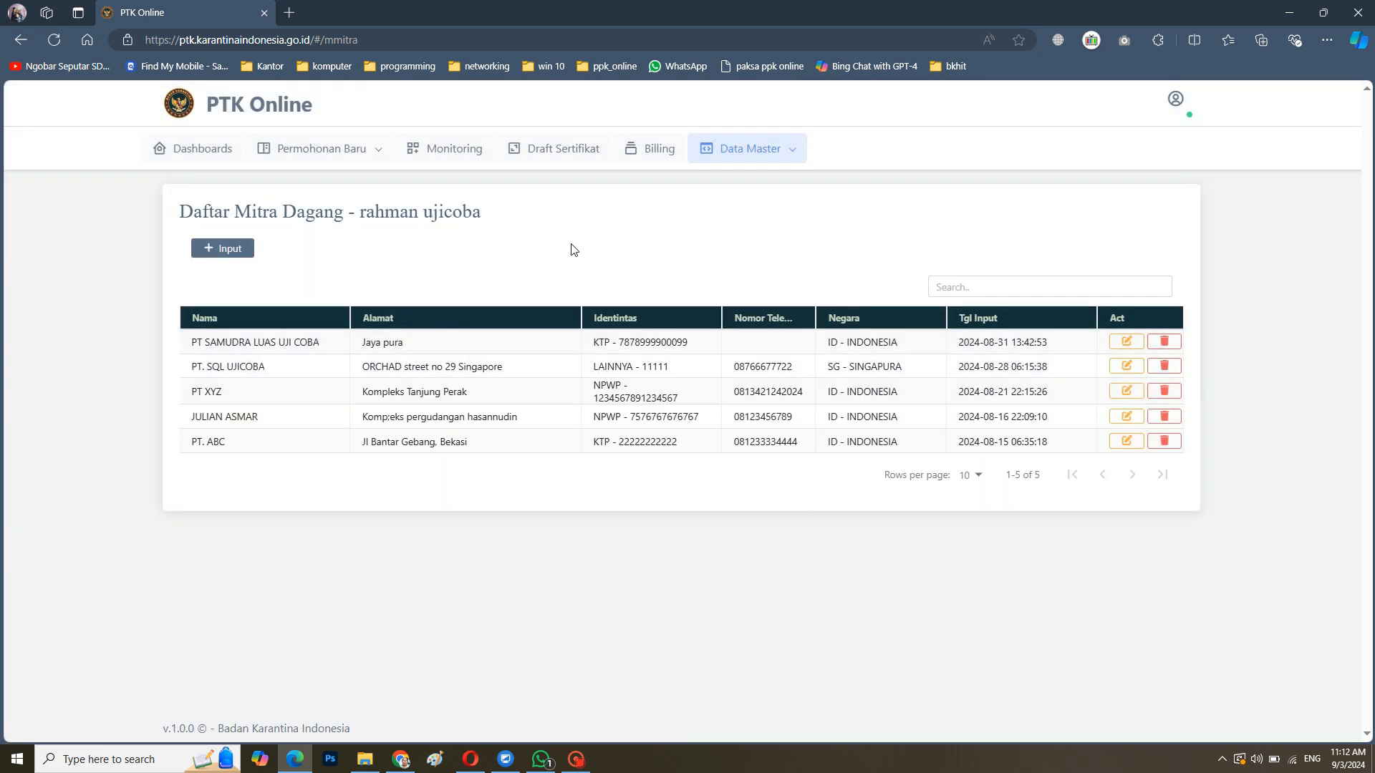
- Start a new Domestik Keluar quarantine application for Ikan
{"action": "mouse_move", "coordinate": [368, 153]}
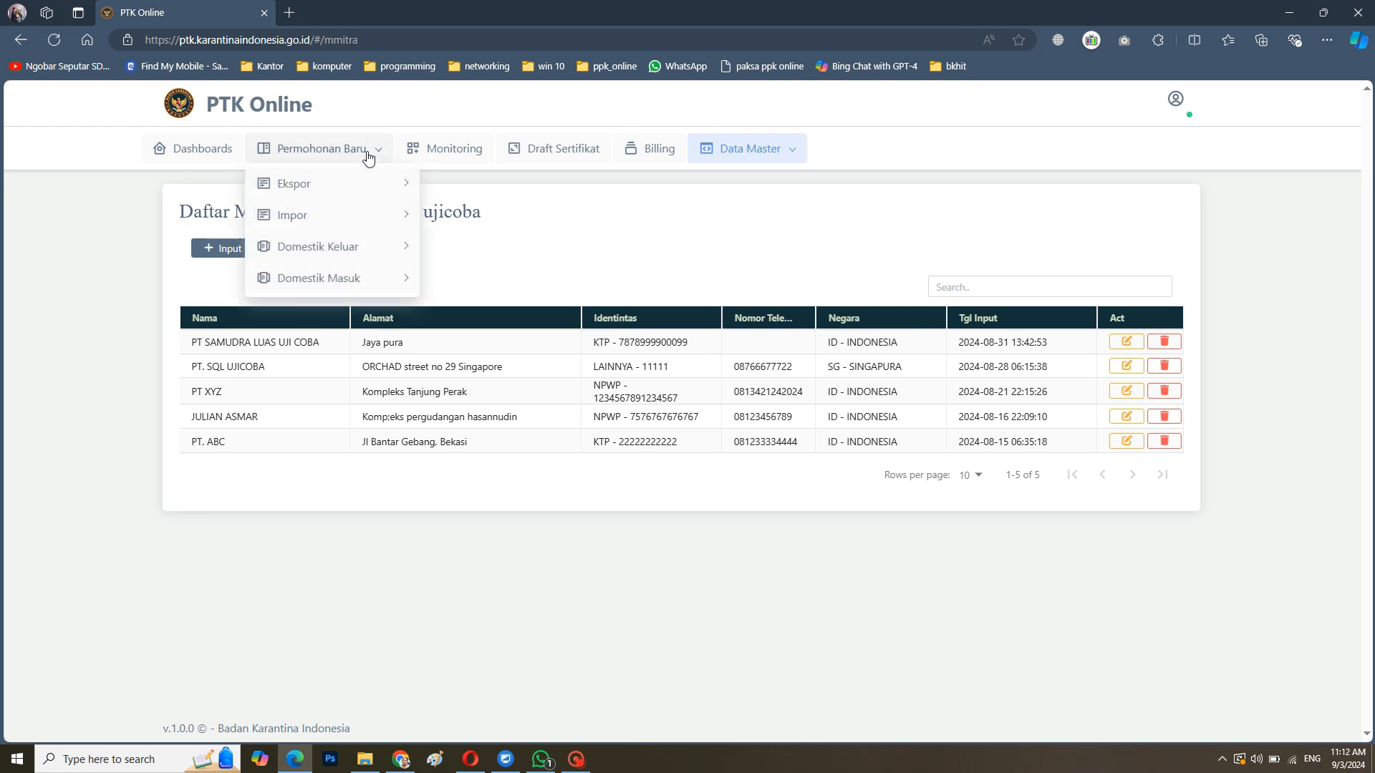
{"action": "mouse_move", "coordinate": [359, 231]}
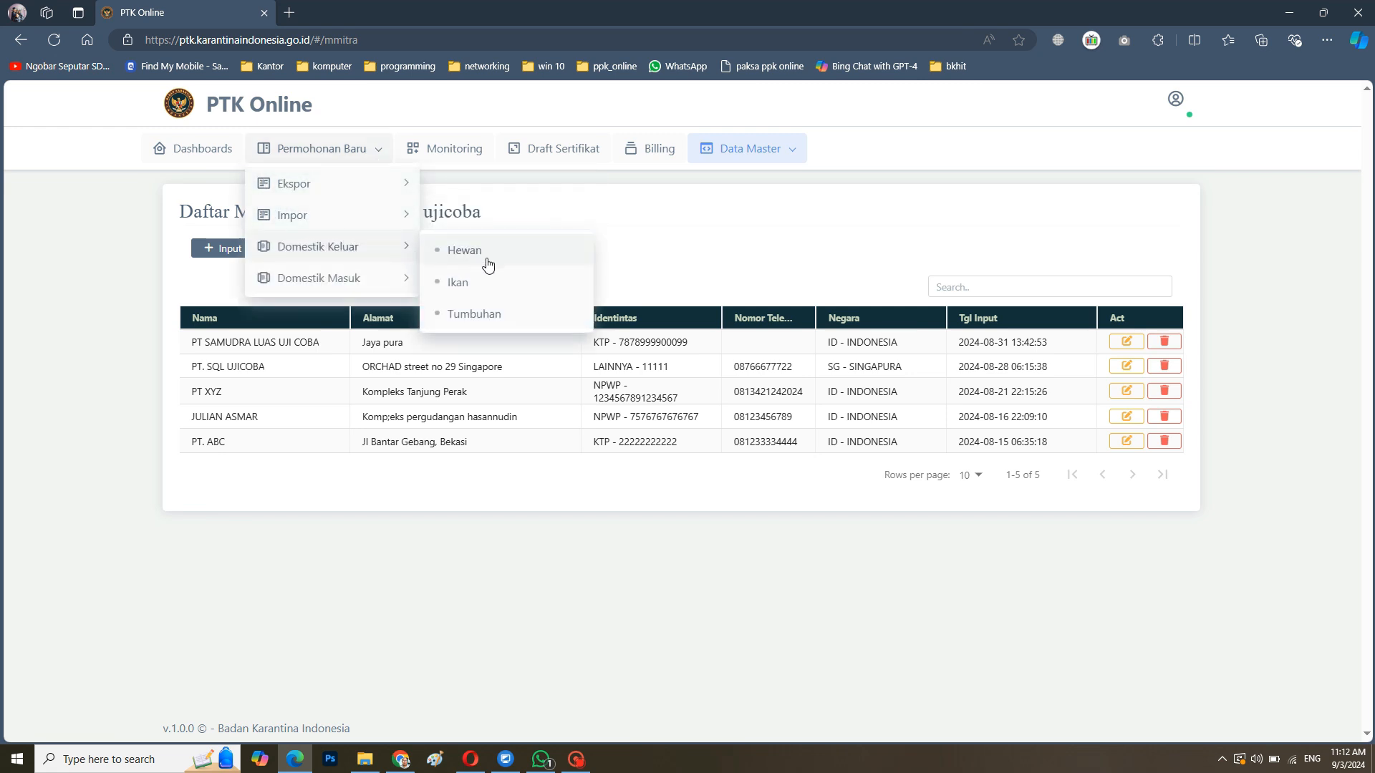
{"action": "left_click", "coordinate": [489, 285]}
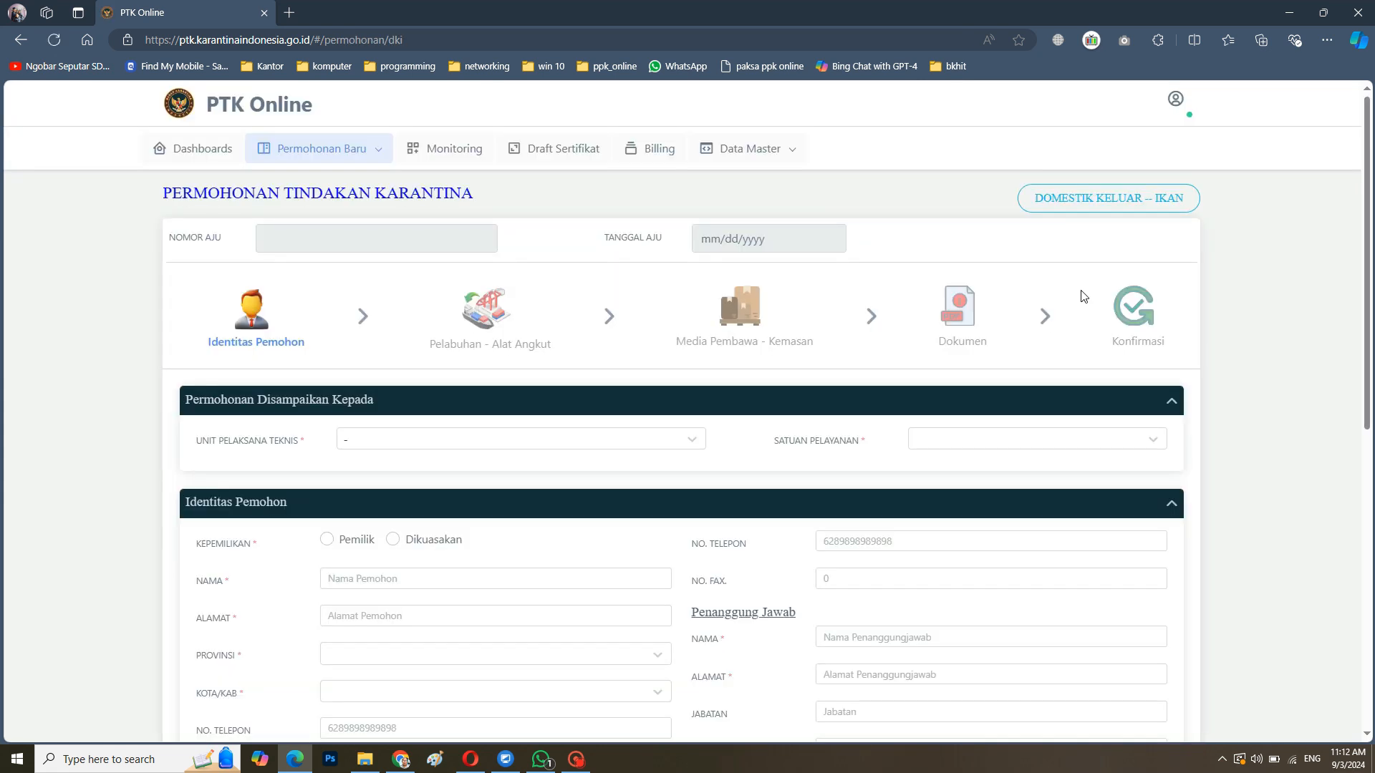
- Address the application to unit 71 - Balai Karantina Hewan, Ikan, dan Tumbuhan Sulawesi Utara, with service unit Bandara Sam Ratulangi
{"action": "scroll", "coordinate": [1083, 297], "scroll_direction": "down", "scroll_amount": 3}
{"action": "scroll", "coordinate": [1083, 296], "scroll_direction": "up", "scroll_amount": 2}
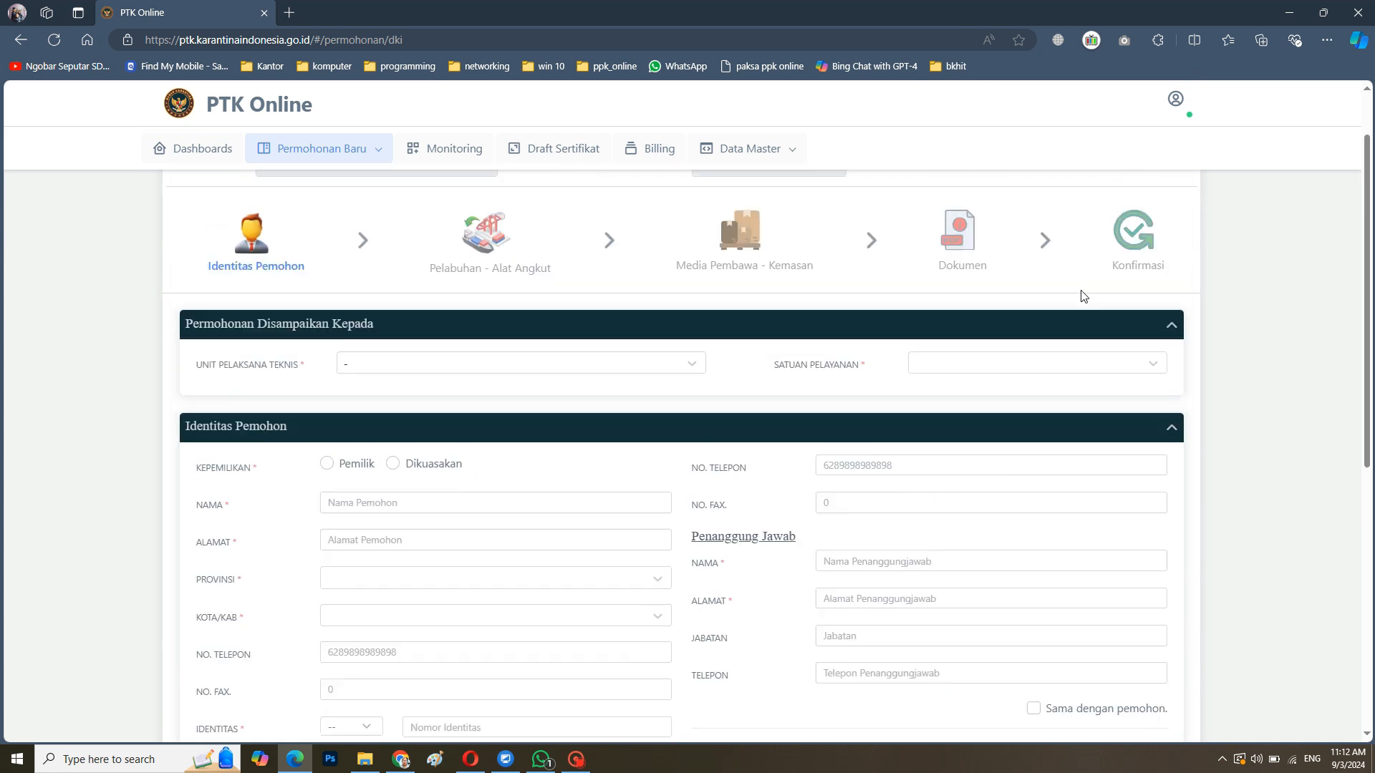
{"action": "left_click", "coordinate": [558, 360]}
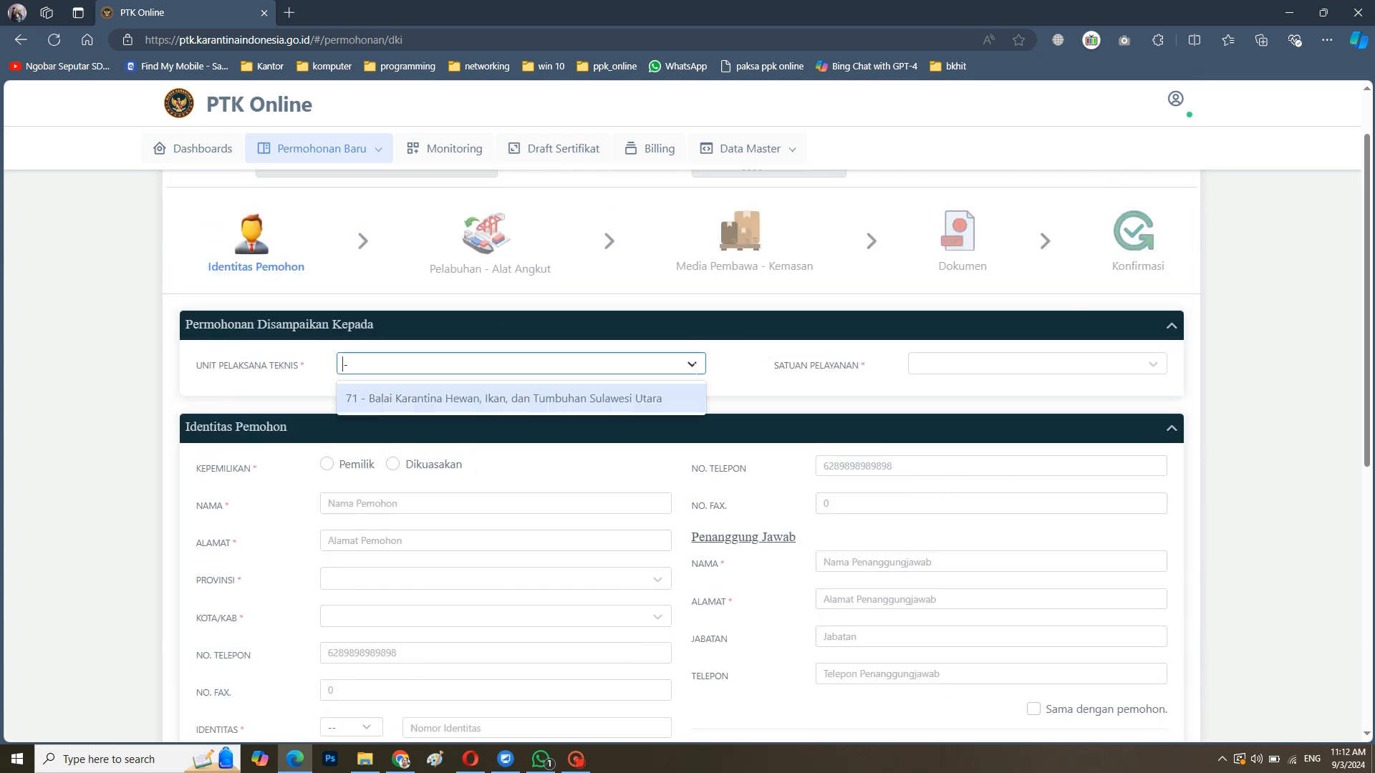
{"action": "left_click", "coordinate": [651, 398]}
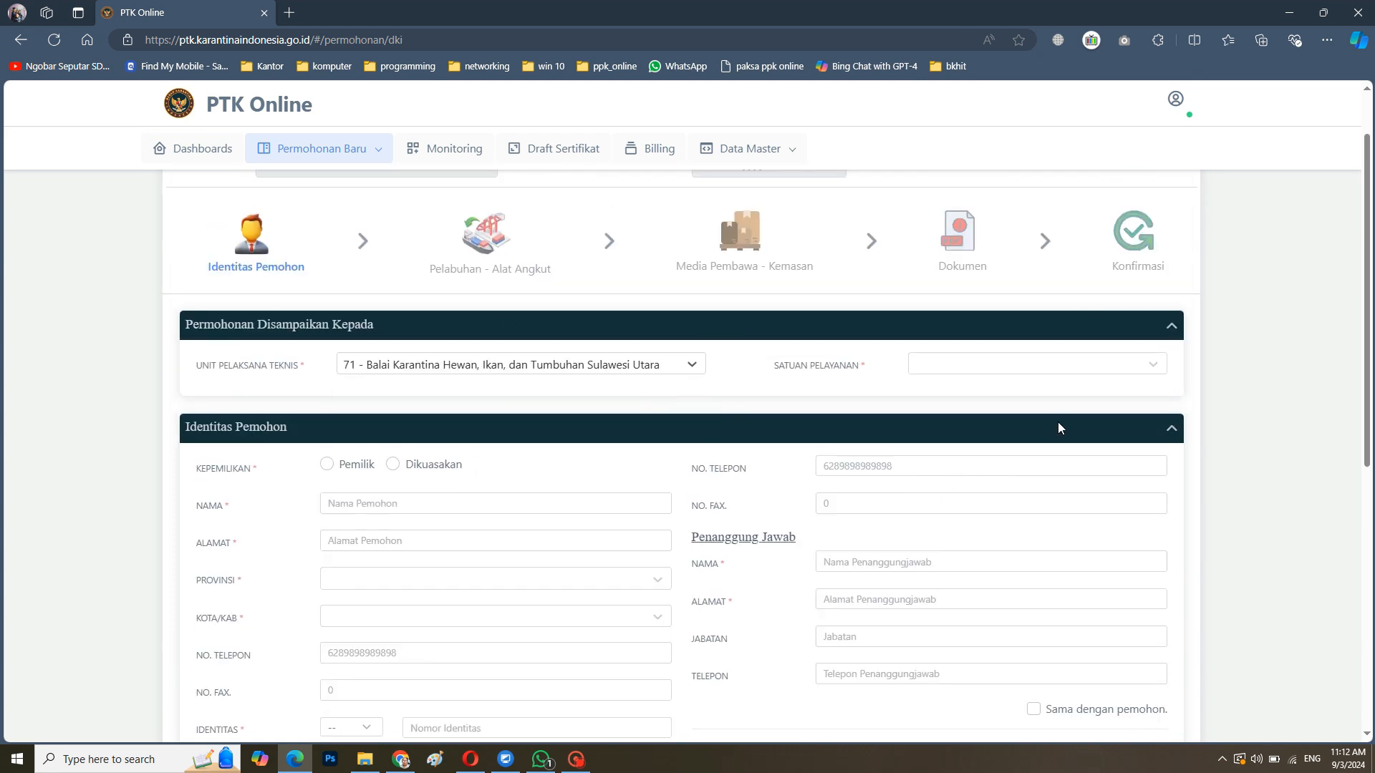
{"action": "left_click", "coordinate": [1152, 364]}
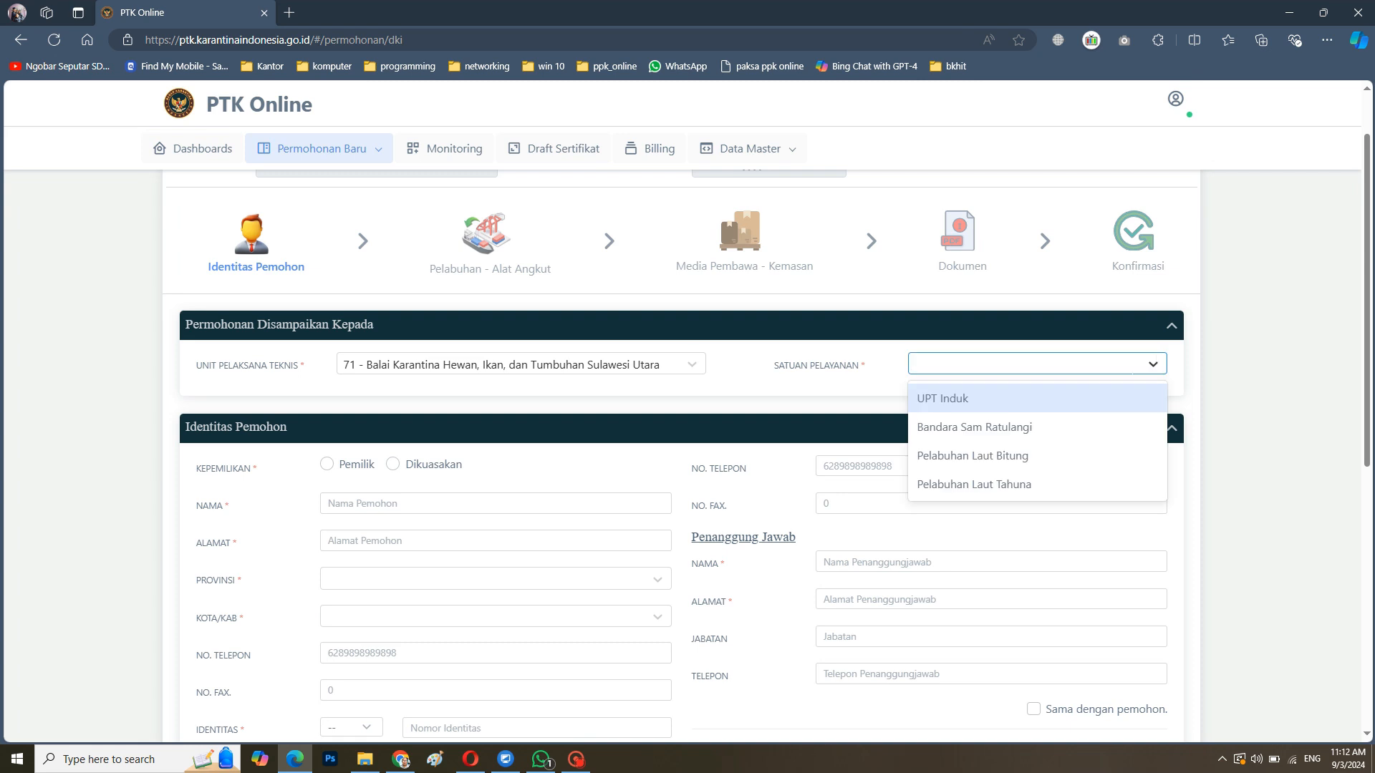
{"action": "left_click", "coordinate": [1089, 426]}
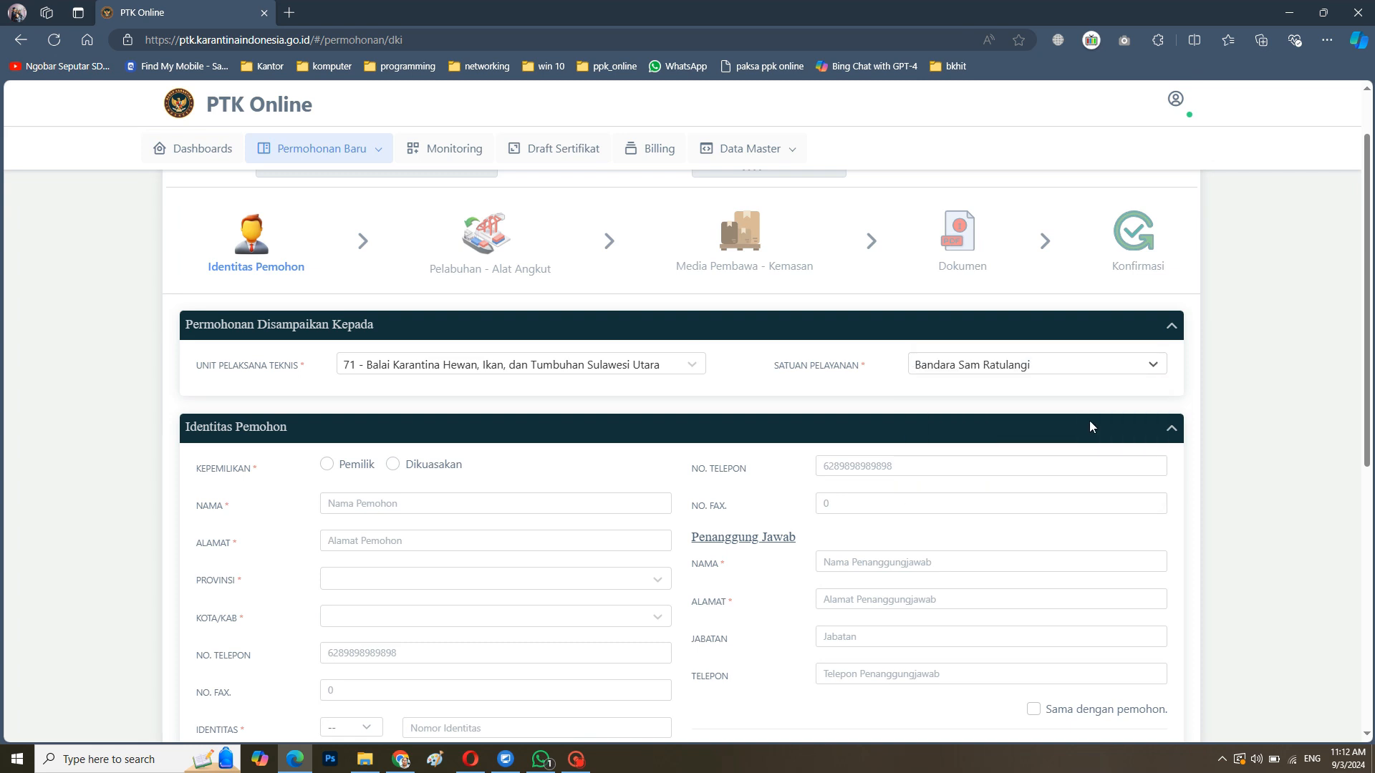
- Set the applicant's ownership to Pemilik and make the responsible person's details the same as the applicant's
{"action": "left_click", "coordinate": [328, 464]}
{"action": "scroll", "coordinate": [586, 465], "scroll_direction": "down", "scroll_amount": 2}
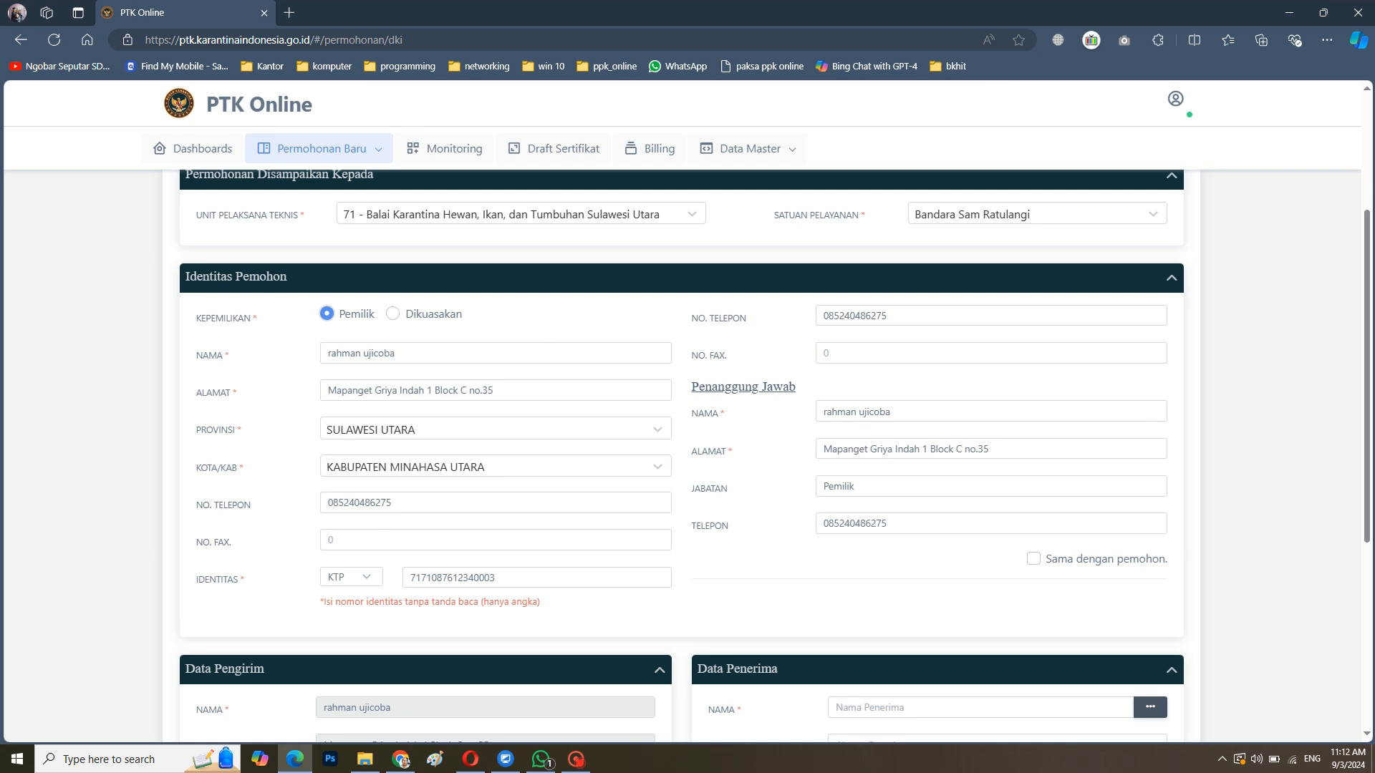
{"action": "left_click", "coordinate": [1036, 563]}
{"action": "left_click", "coordinate": [1033, 559]}
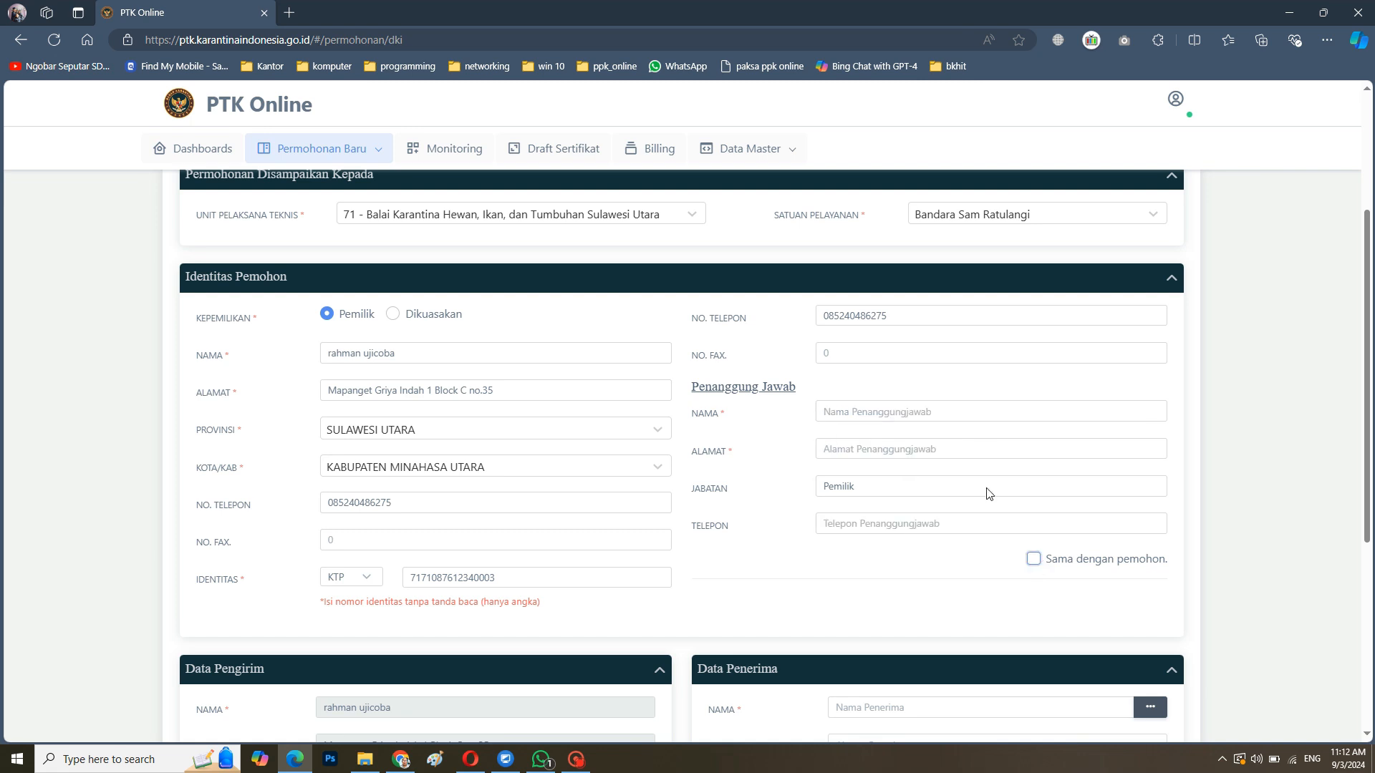
{"action": "left_click", "coordinate": [1033, 559]}
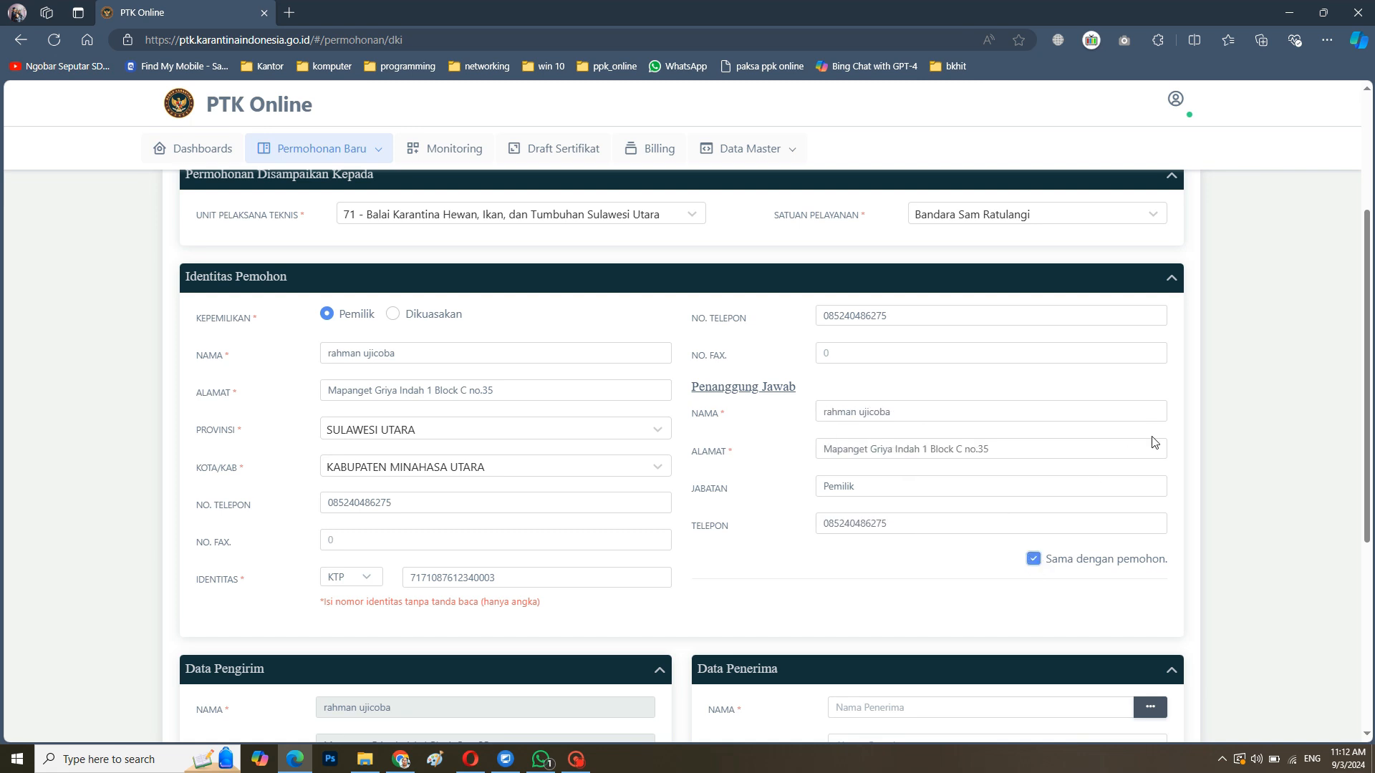
- Fill in the recipient data from trading partner PT XYZ, and save the applicant section, confirming the carrier medium and application type
{"action": "scroll", "coordinate": [1174, 430], "scroll_direction": "down", "scroll_amount": 5}
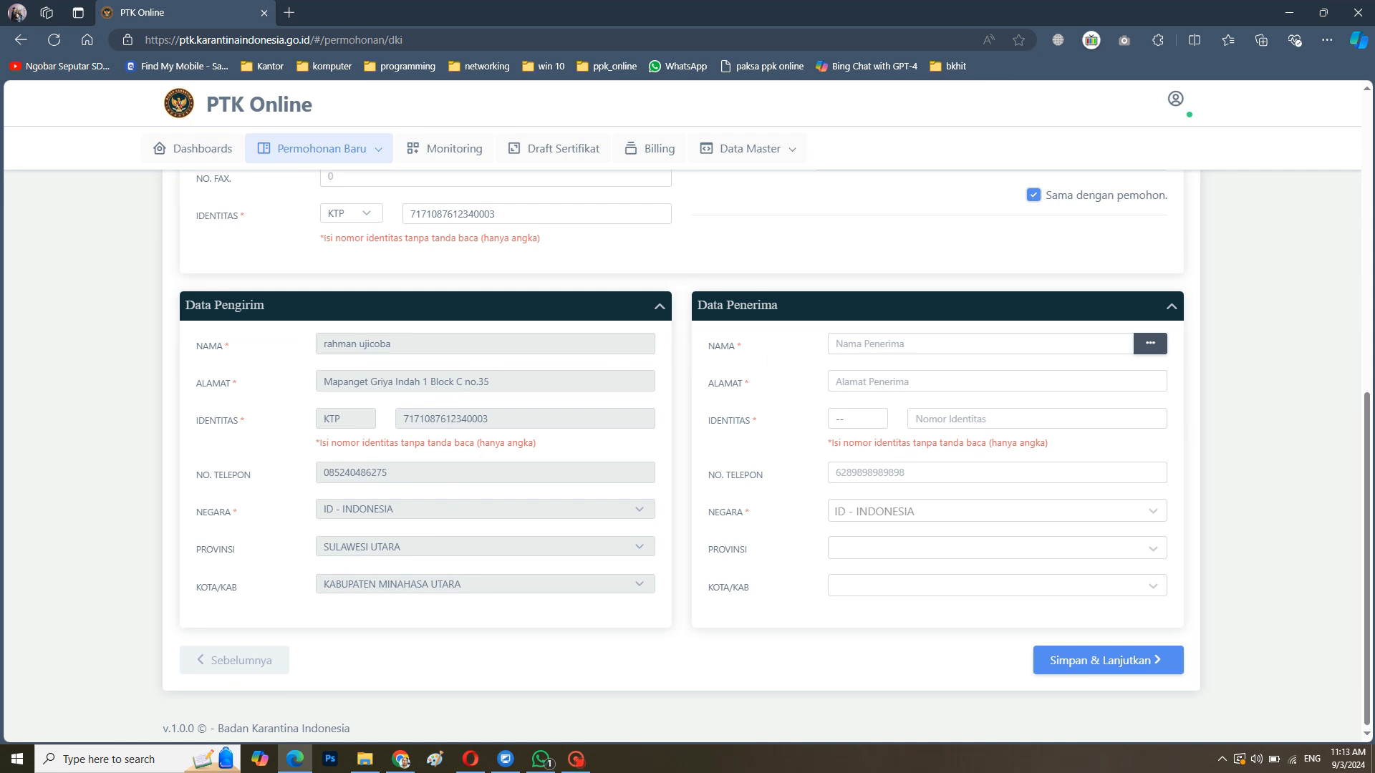
{"action": "left_click", "coordinate": [1151, 345]}
{"action": "left_click", "coordinate": [773, 410]}
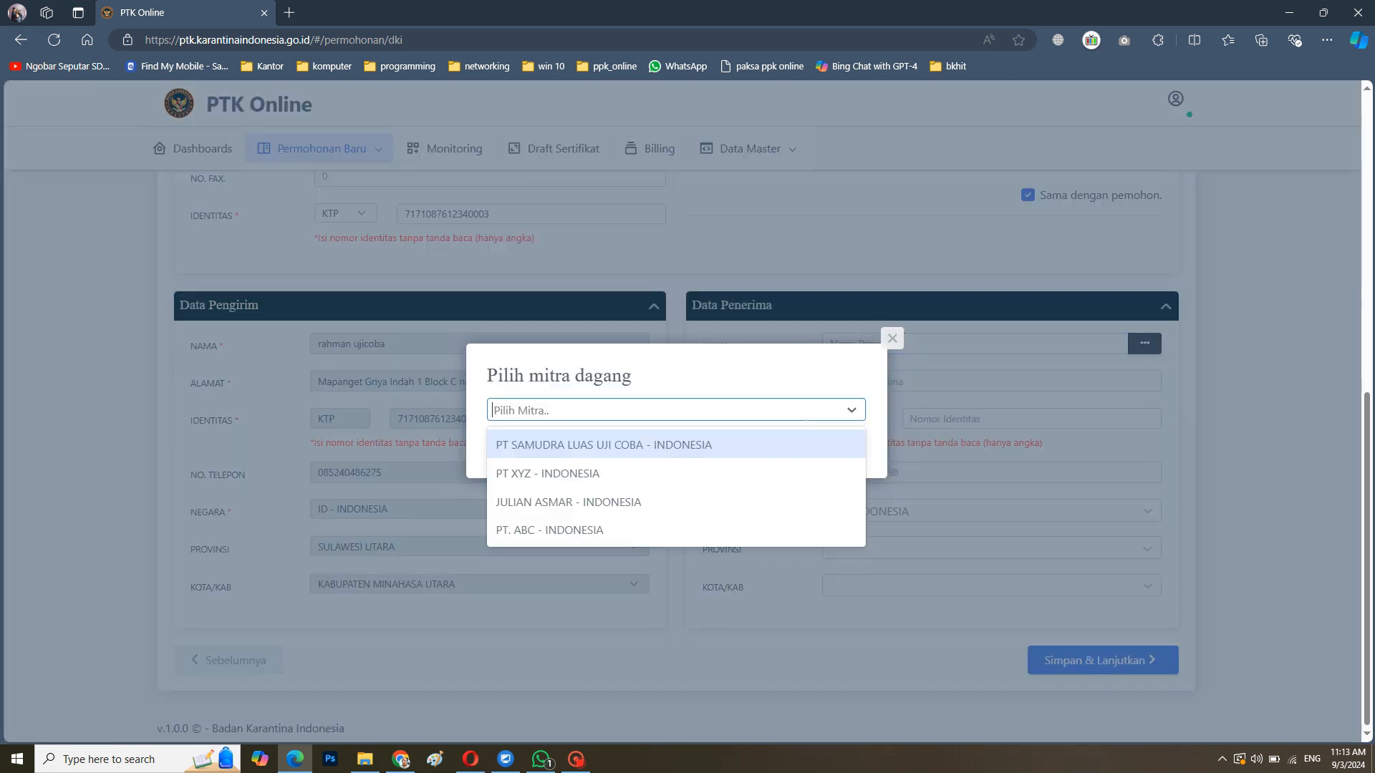
{"action": "left_click", "coordinate": [705, 472]}
{"action": "left_click", "coordinate": [703, 448]}
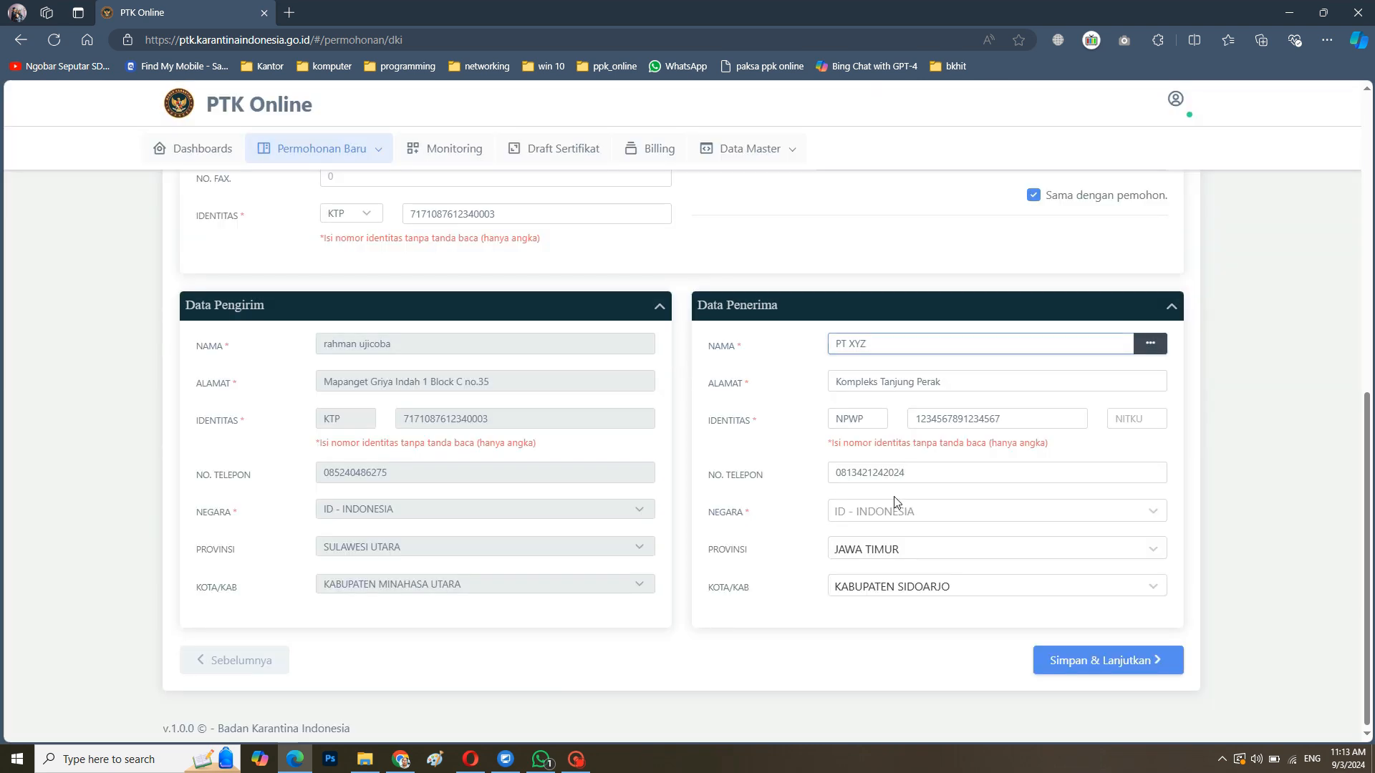
{"action": "left_click", "coordinate": [1150, 344]}
{"action": "left_click", "coordinate": [706, 410]}
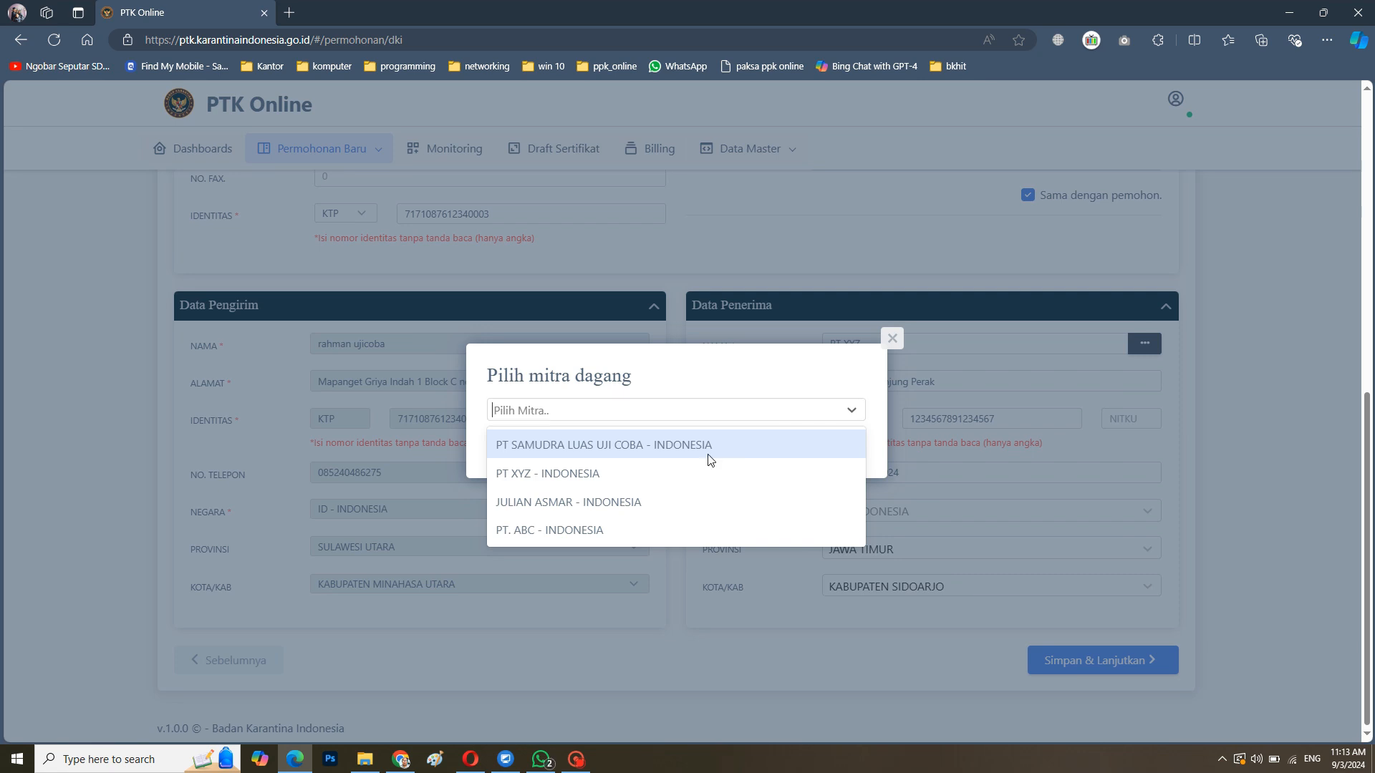
{"action": "left_click", "coordinate": [706, 474]}
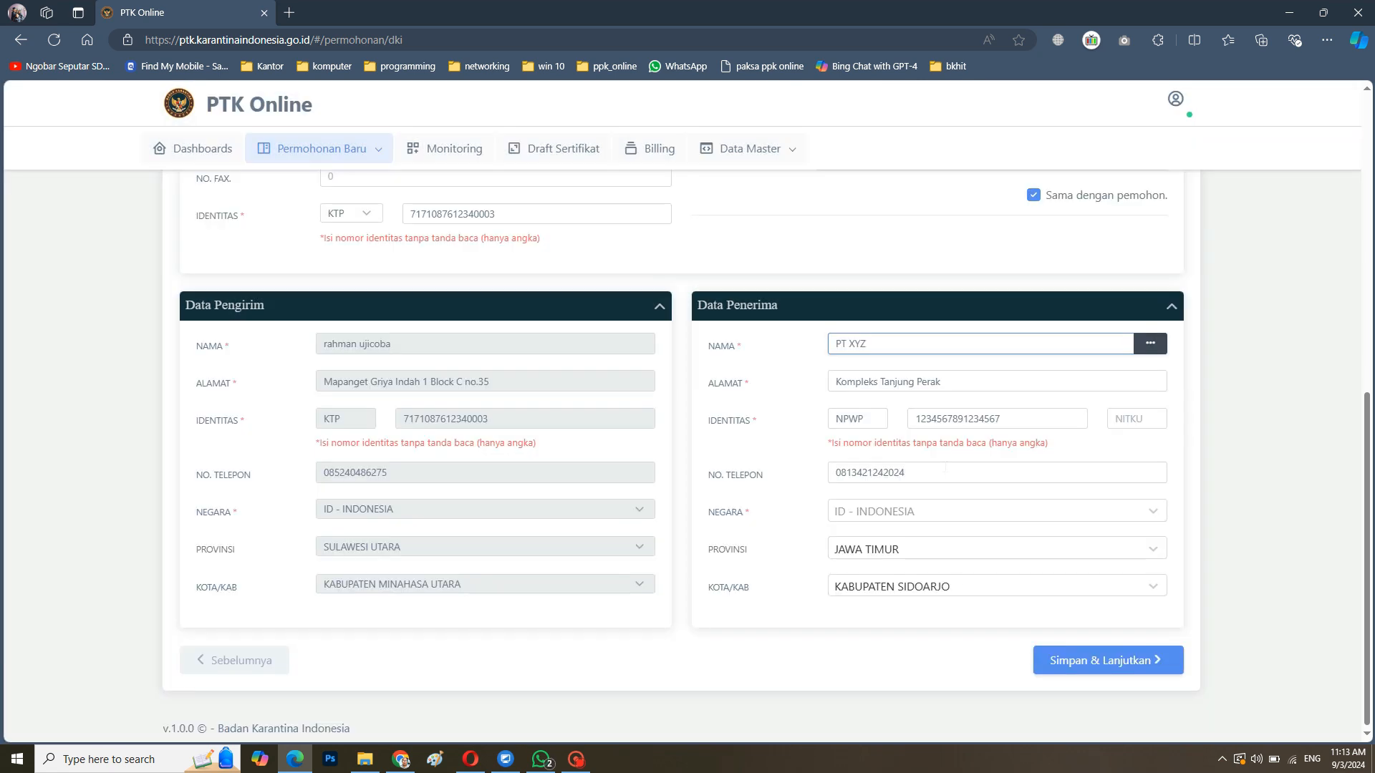
{"action": "left_click", "coordinate": [1151, 661]}
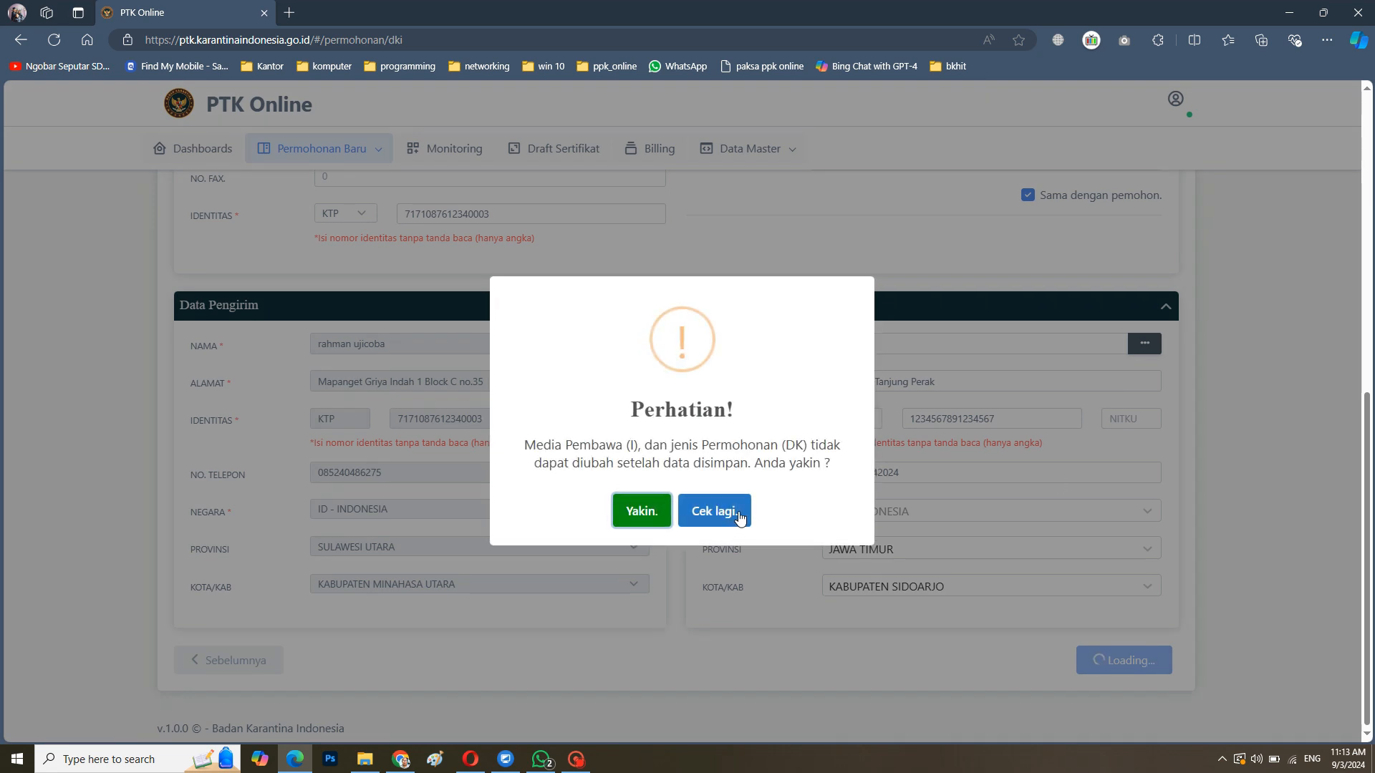
{"action": "left_click", "coordinate": [643, 511]}
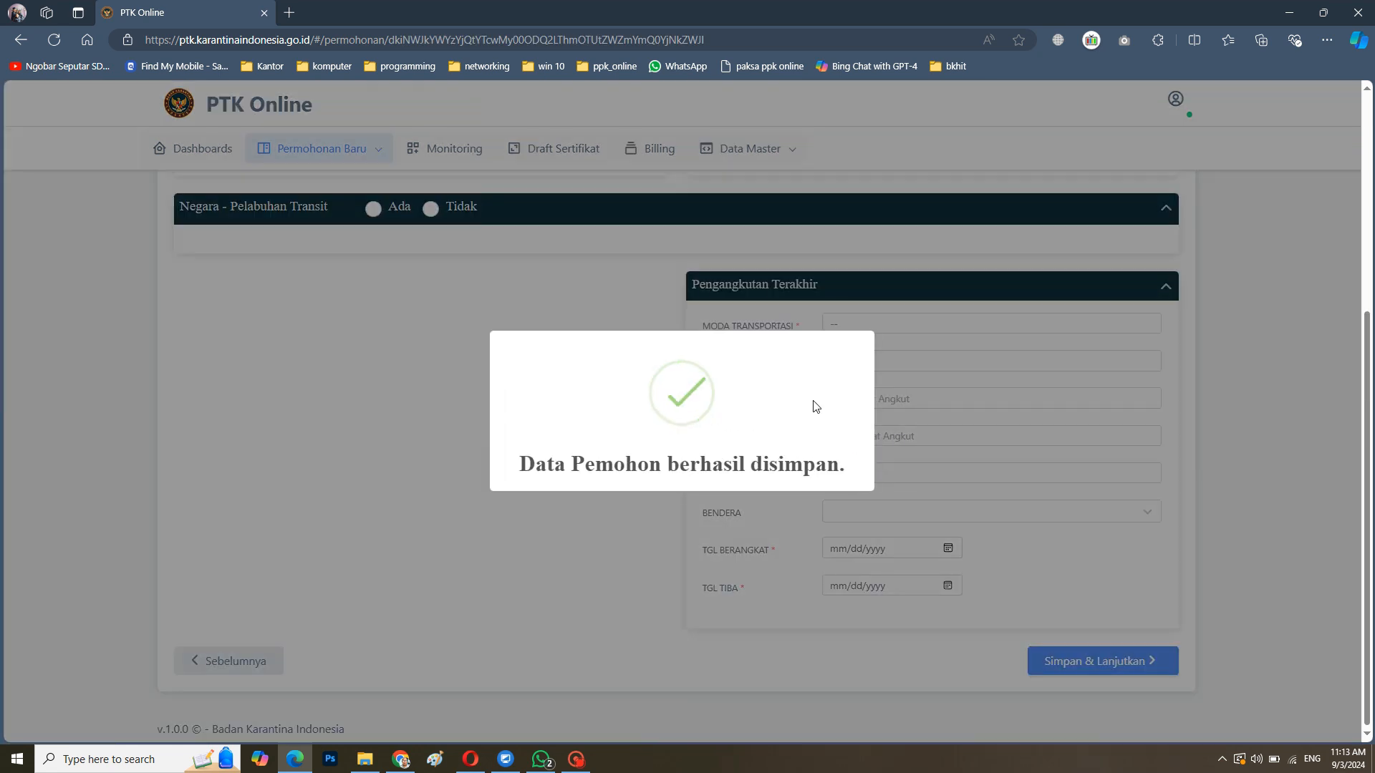
- Set the loading port (Pelabuhan Muat) to IDMDC - Bandar Udara Sam Ratulangi
{"action": "scroll", "coordinate": [514, 430], "scroll_direction": "up", "scroll_amount": 2}
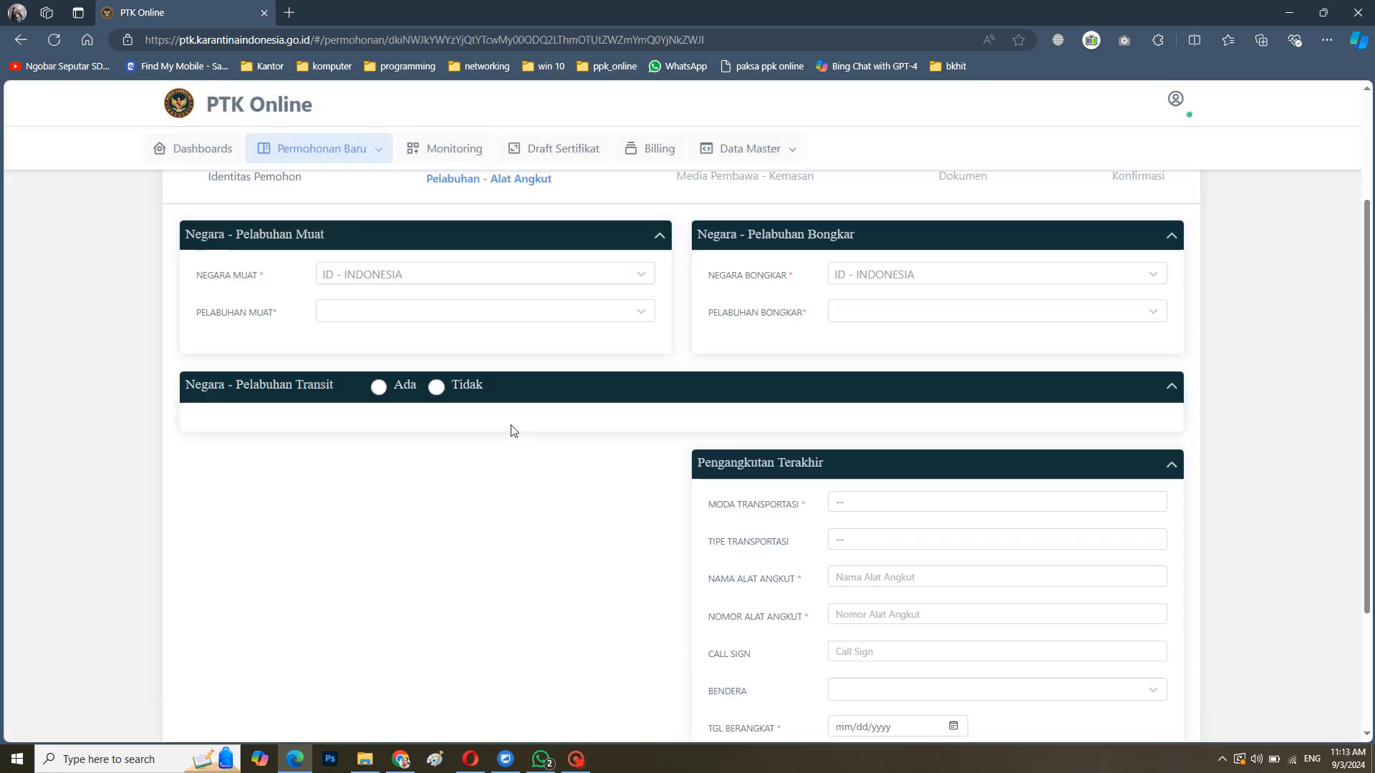
{"action": "scroll", "coordinate": [513, 430], "scroll_direction": "up", "scroll_amount": 2}
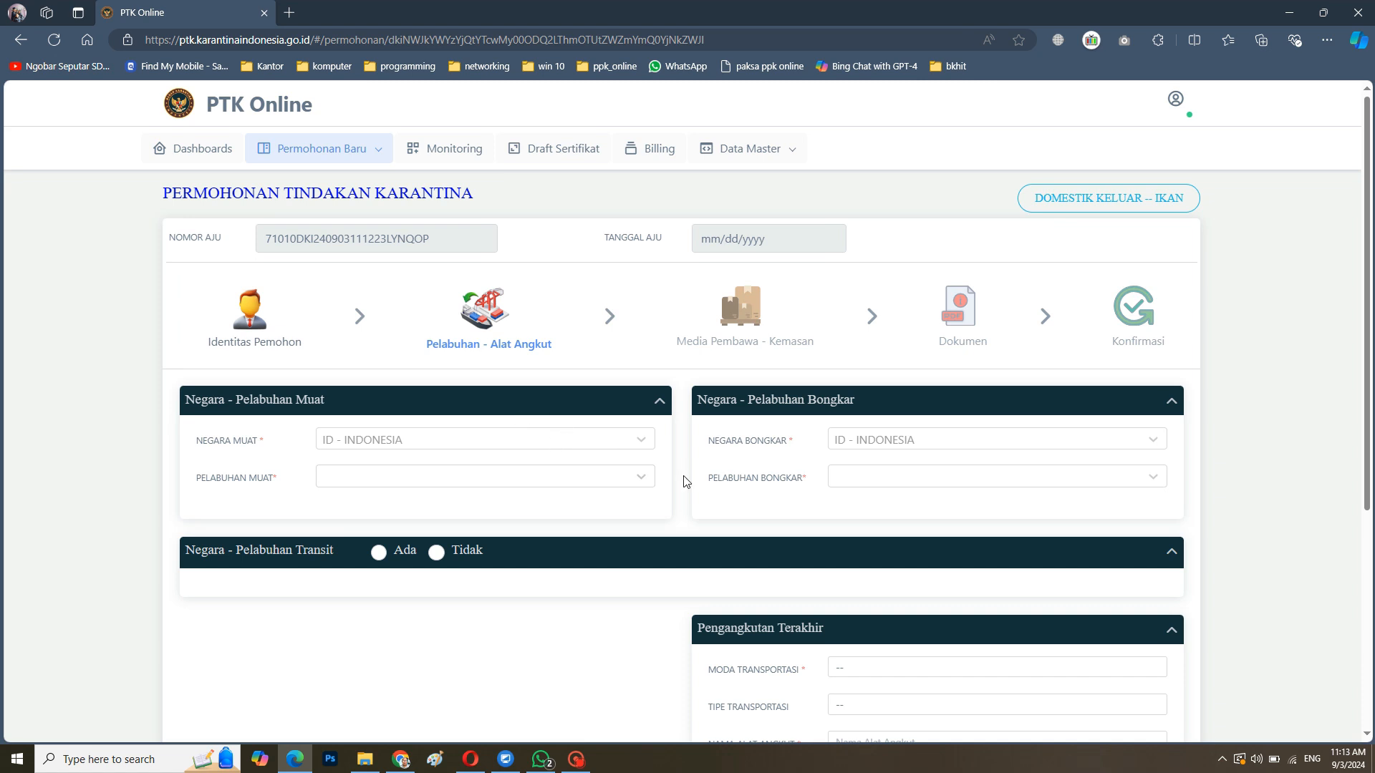
{"action": "left_click", "coordinate": [639, 477]}
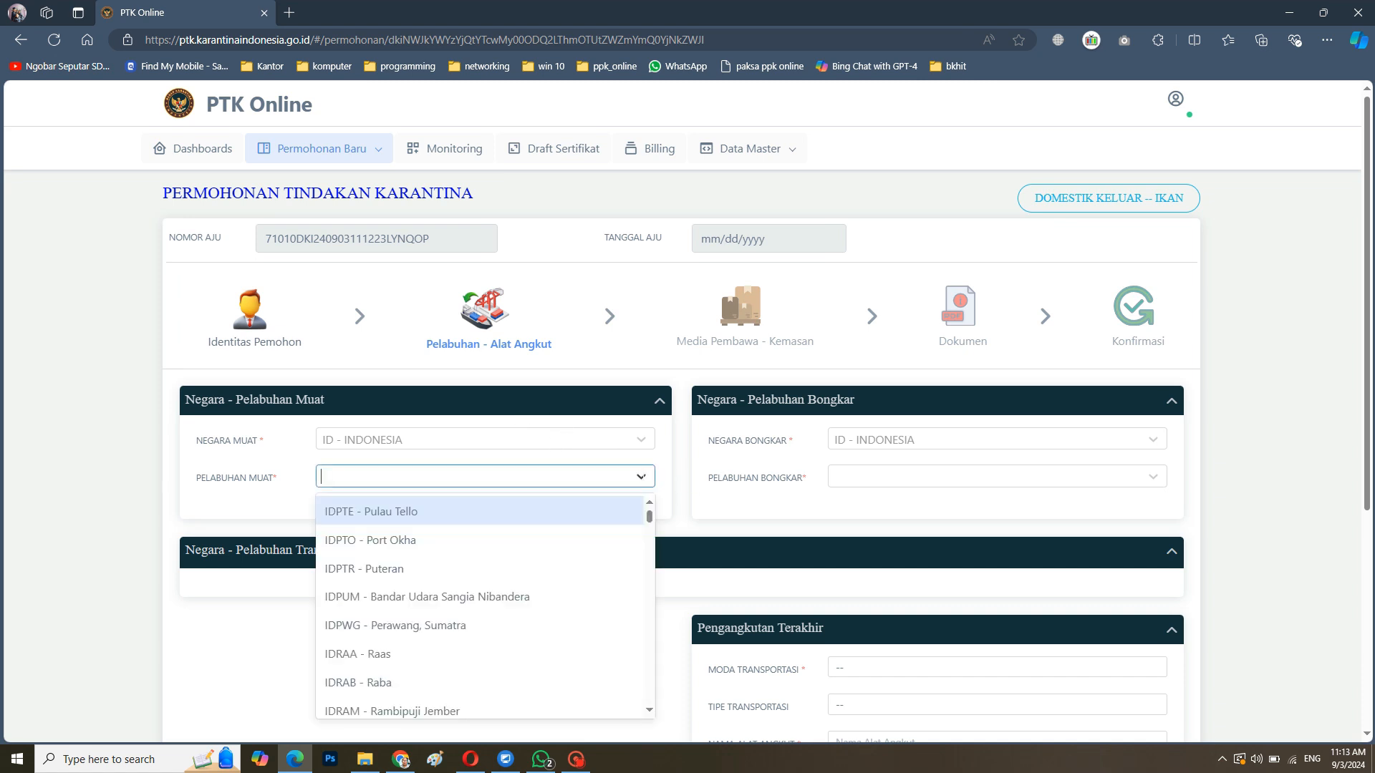
{"action": "type", "text": "sa"}
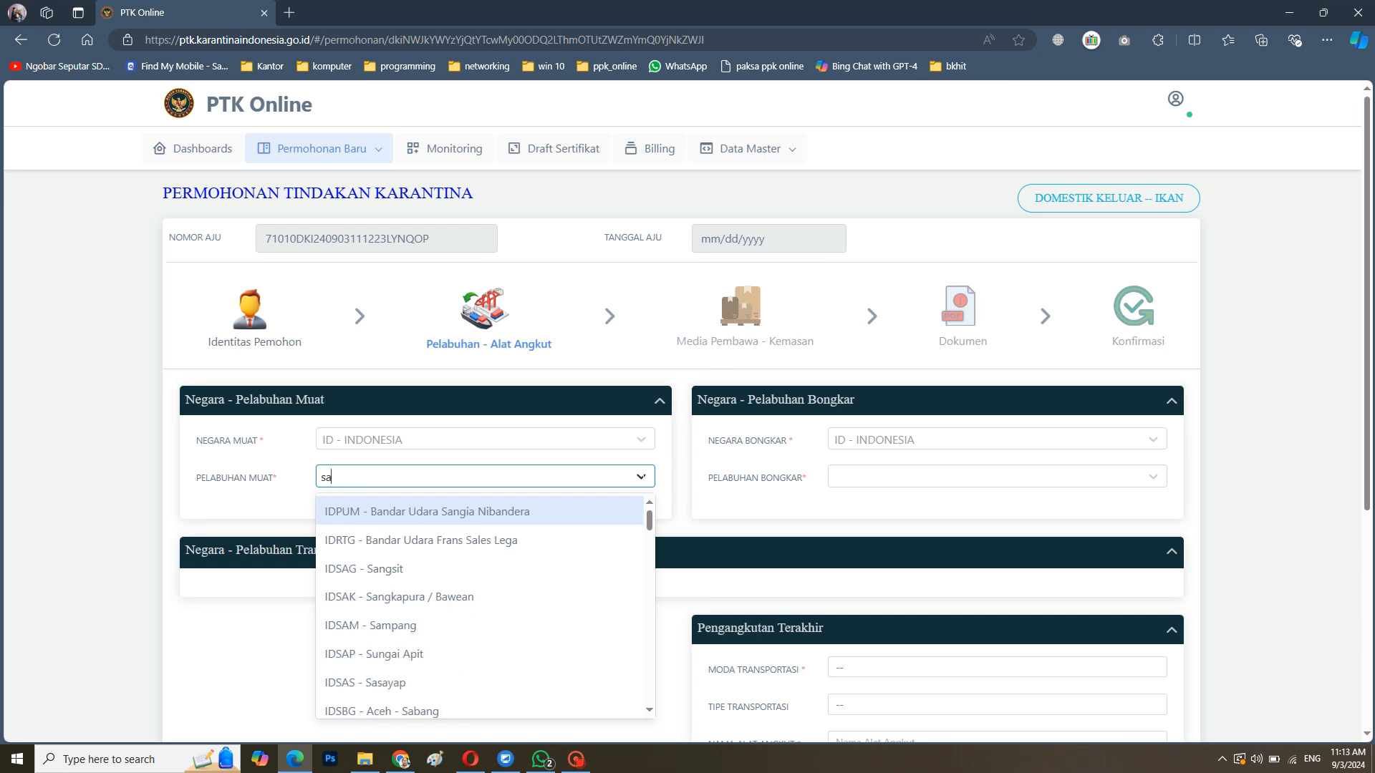
{"action": "type", "text": "m"}
{"action": "type", "text": "r"}
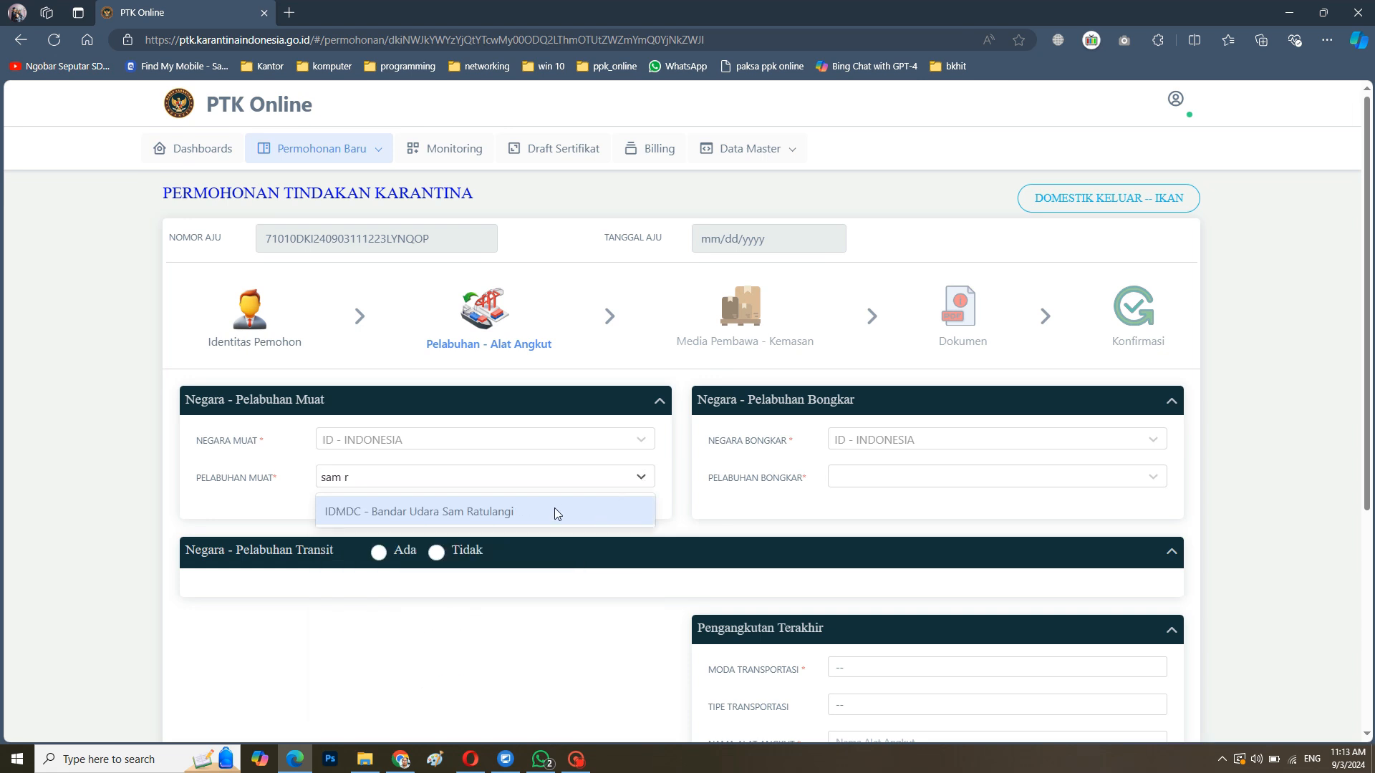
{"action": "left_click", "coordinate": [588, 513]}
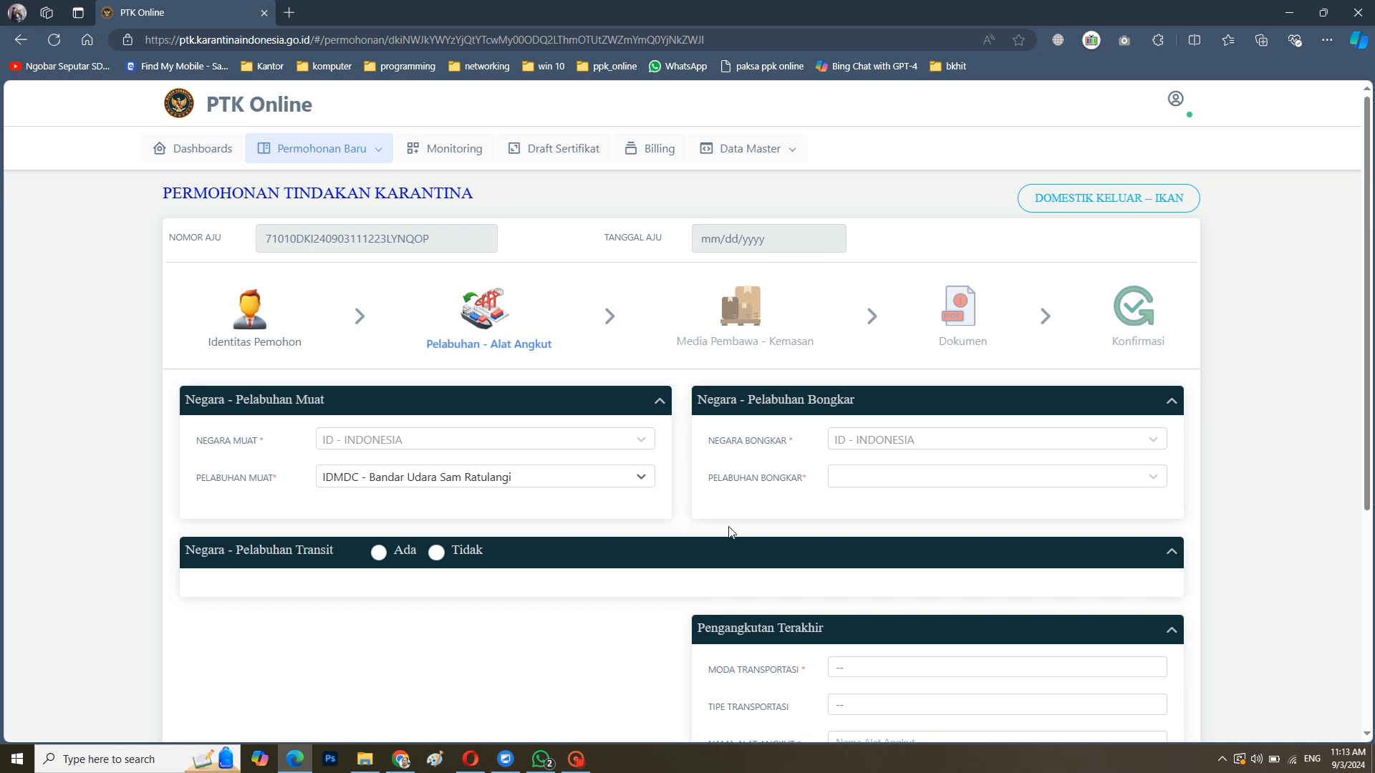
- Set the unloading port (Pelabuhan Bongkar) to IDSUB - Bandar Udara Juanda
{"action": "left_click", "coordinate": [936, 476]}
{"action": "type", "text": "sura"}
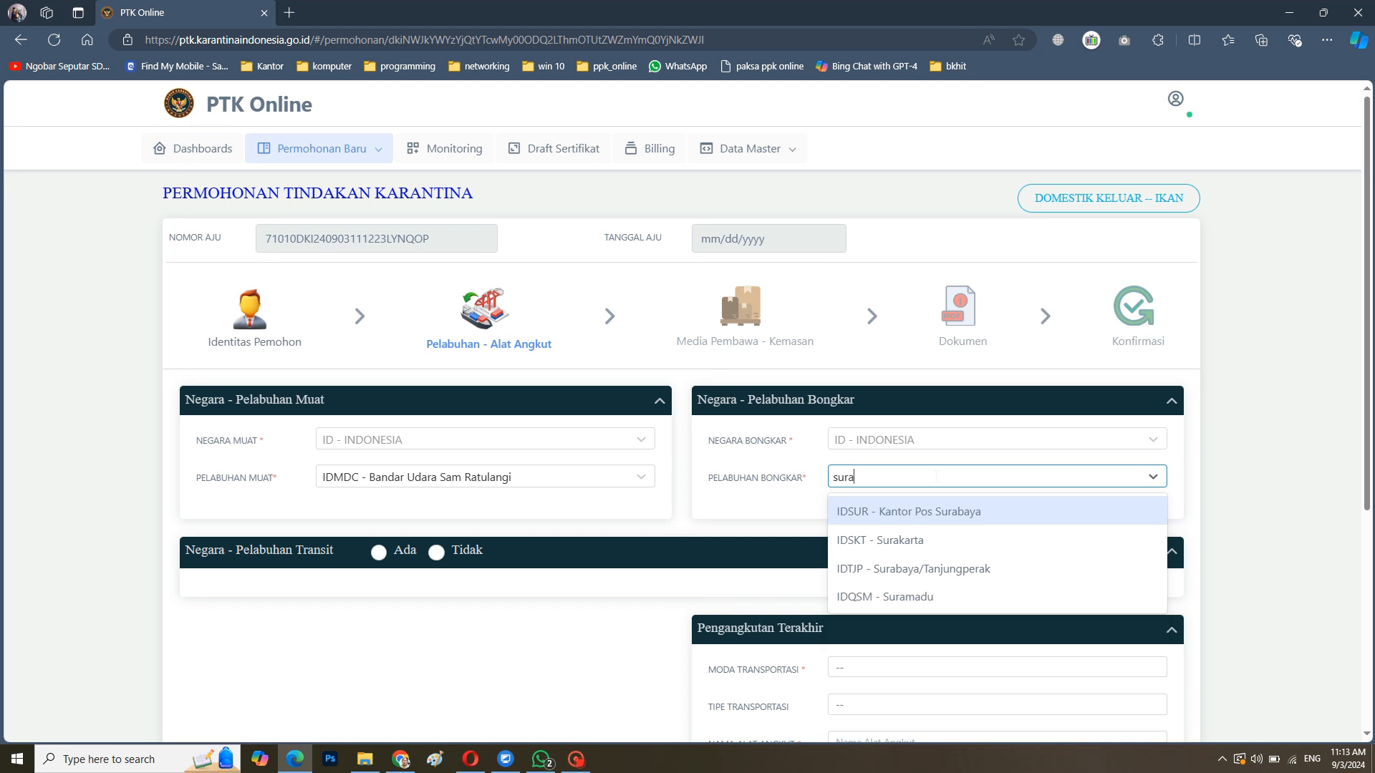
{"action": "key", "text": "BackSpace"}
{"action": "key", "text": "BackSpace"}
{"action": "key", "text": "BackSpace"}
{"action": "key", "text": "BackSpace"}
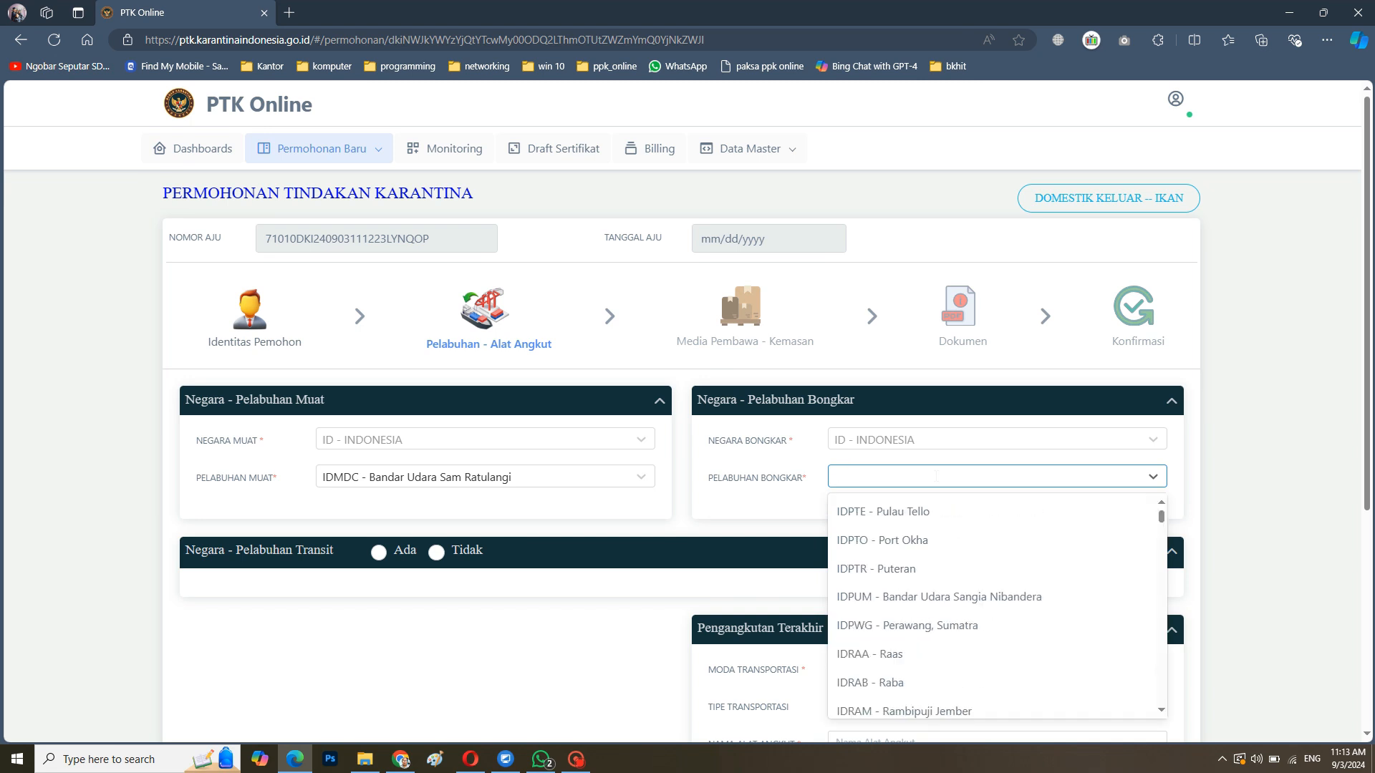
{"action": "type", "text": "juand"}
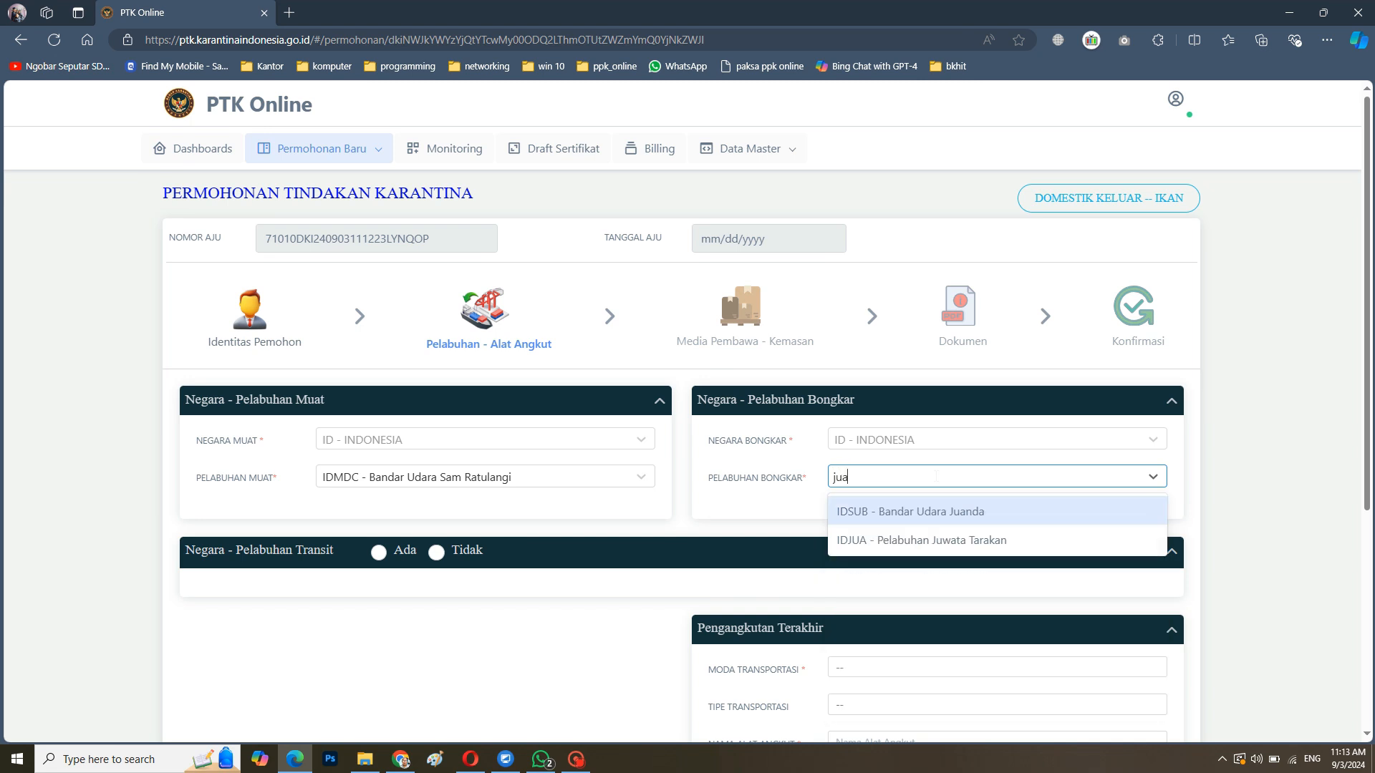
{"action": "left_click", "coordinate": [961, 509]}
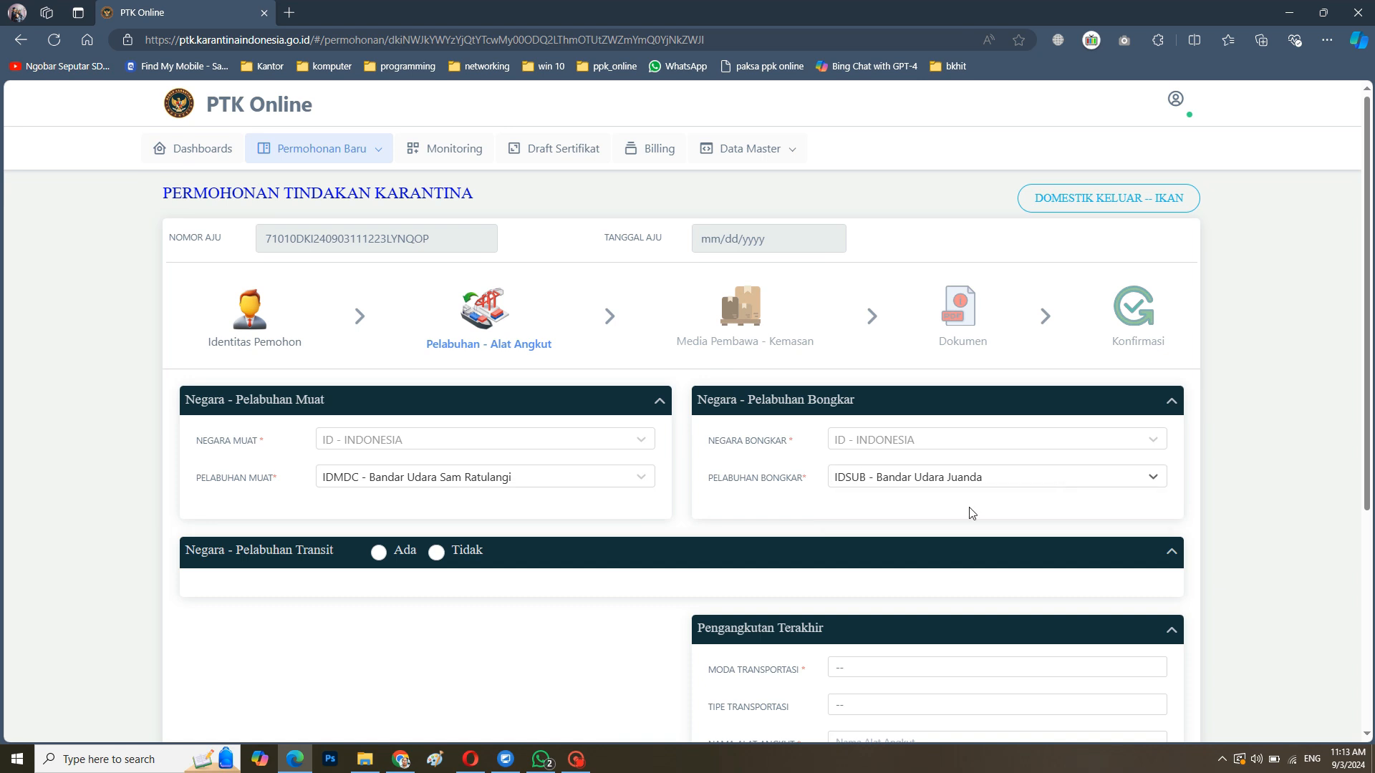
- Set the transit port option to Tidak, and choose Udara as the transport mode with type Penumpang
{"action": "scroll", "coordinate": [1123, 448], "scroll_direction": "down", "scroll_amount": 3}
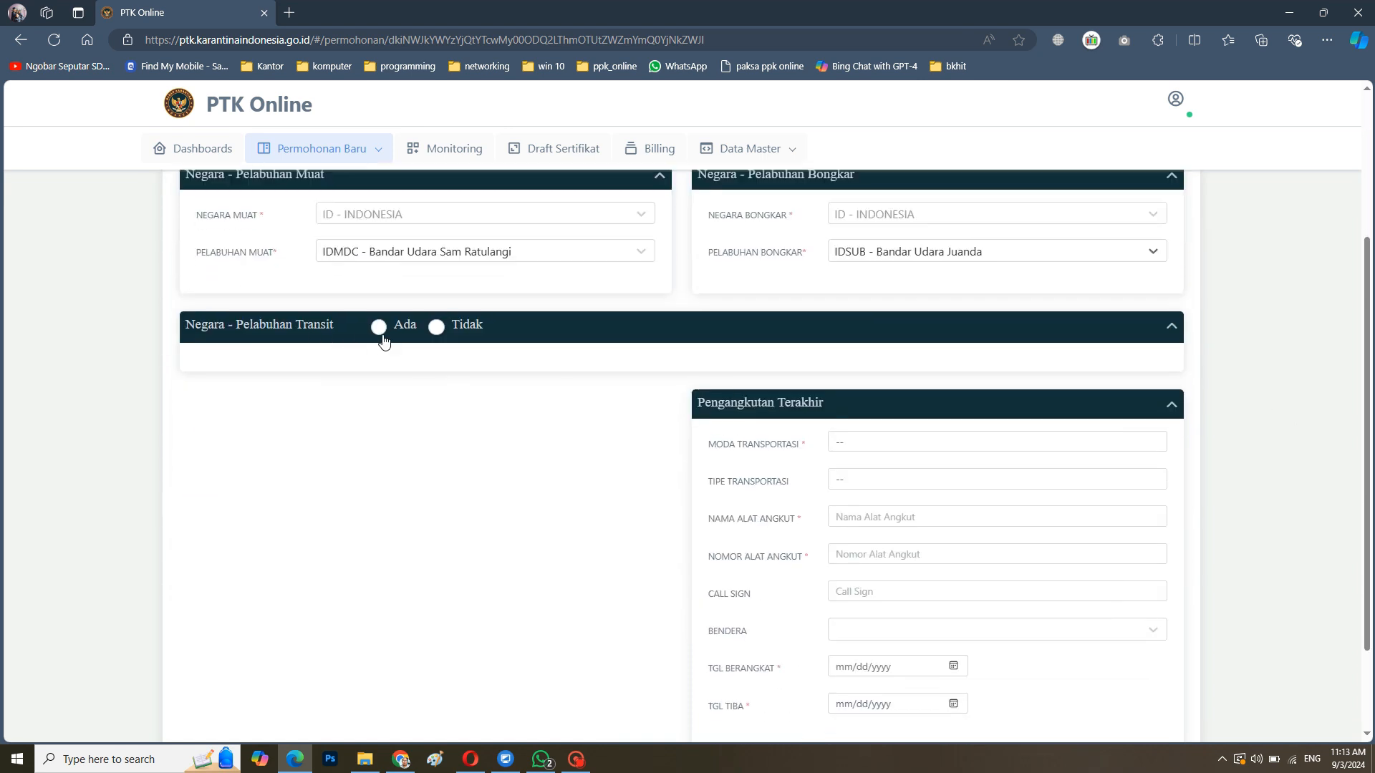
{"action": "left_click", "coordinate": [436, 328]}
{"action": "scroll", "coordinate": [1052, 448], "scroll_direction": "down", "scroll_amount": 2}
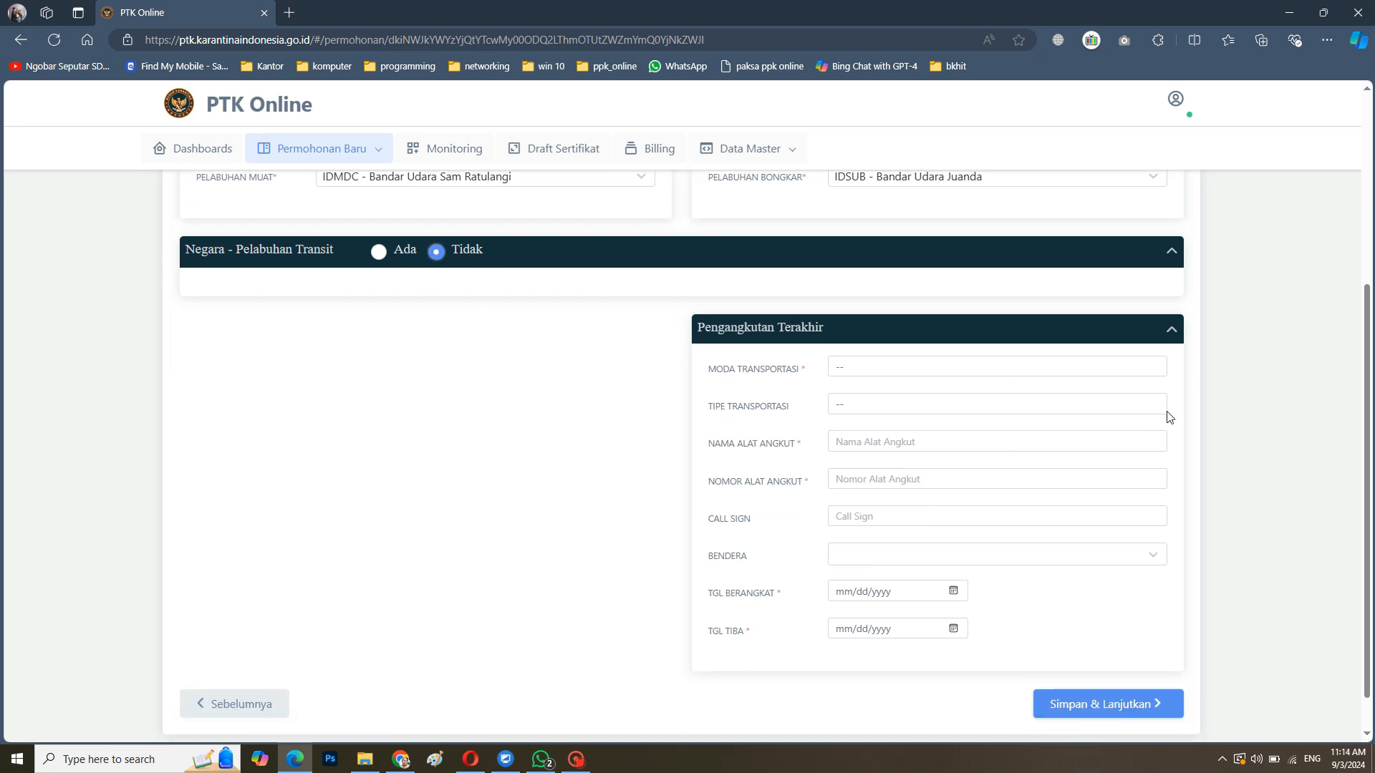
{"action": "left_click", "coordinate": [1146, 365]}
{"action": "left_click", "coordinate": [1065, 467]}
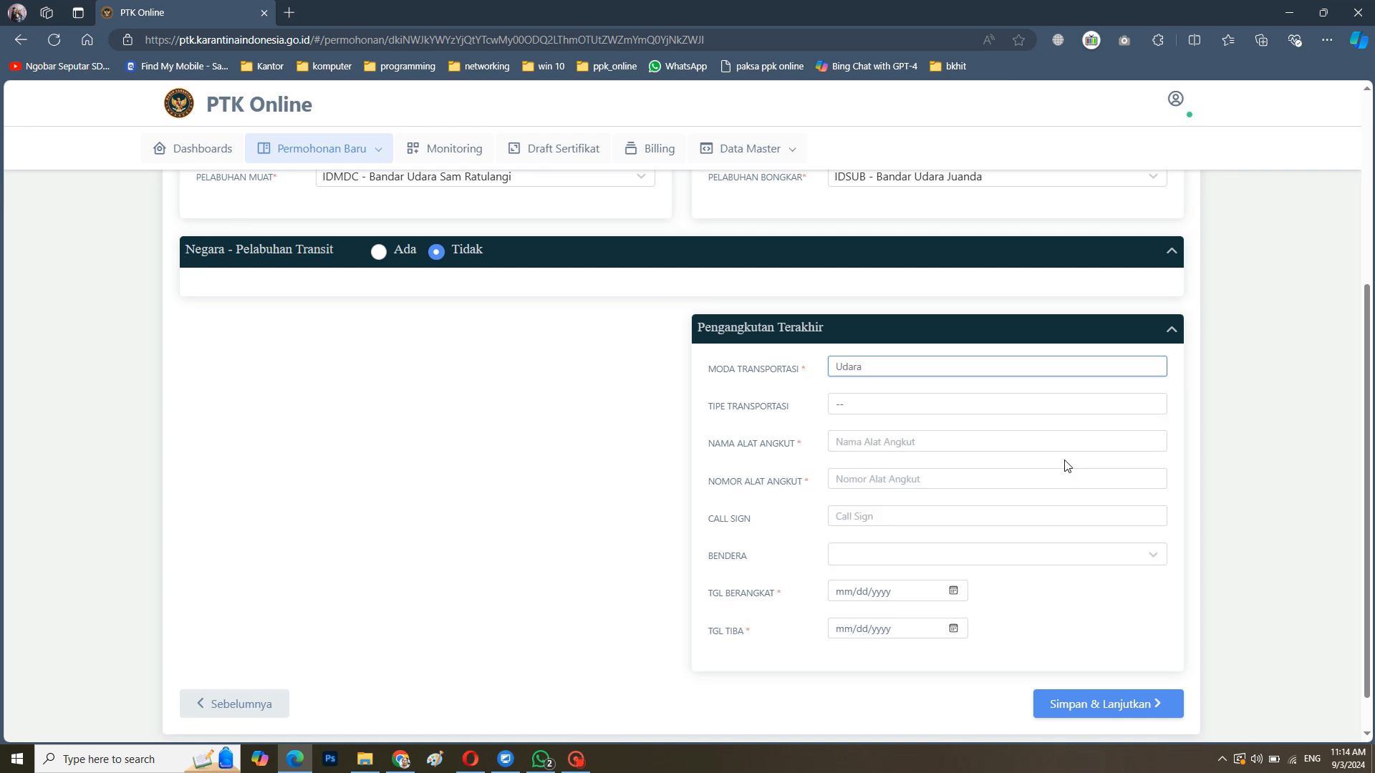
{"action": "left_click", "coordinate": [959, 406]}
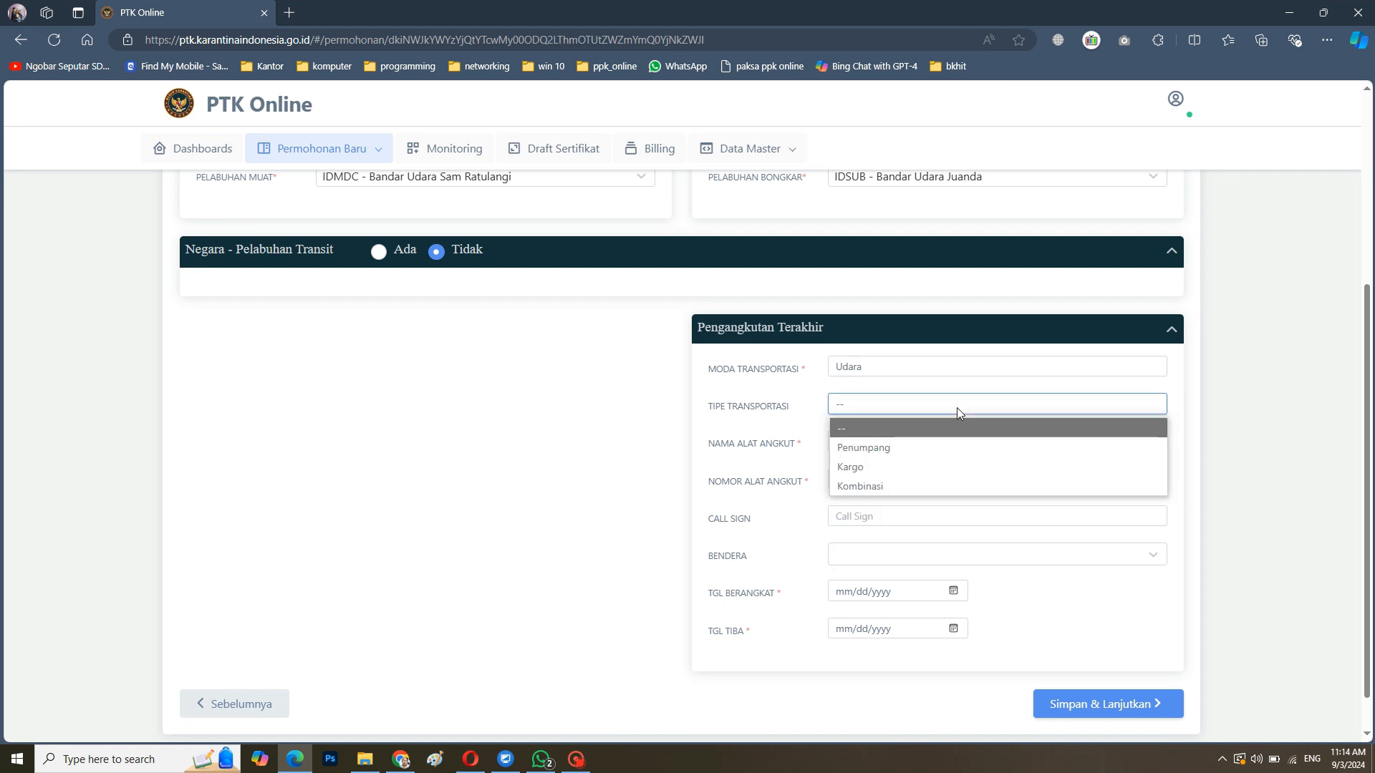
{"action": "left_click", "coordinate": [935, 448]}
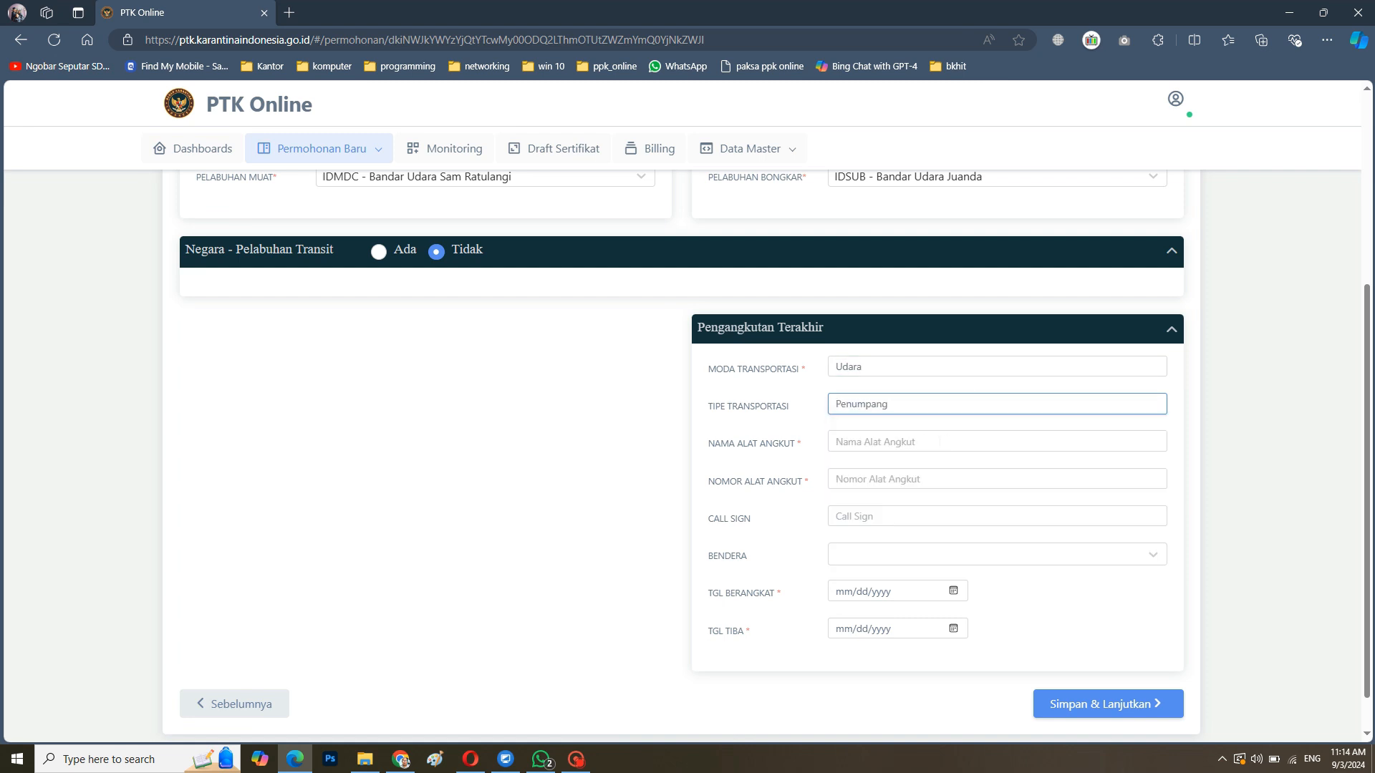
- Fill in the conveyance details with name garuda, number ga 655, call sign nihil and flag ID - INDONESIA
{"action": "left_click", "coordinate": [955, 442]}
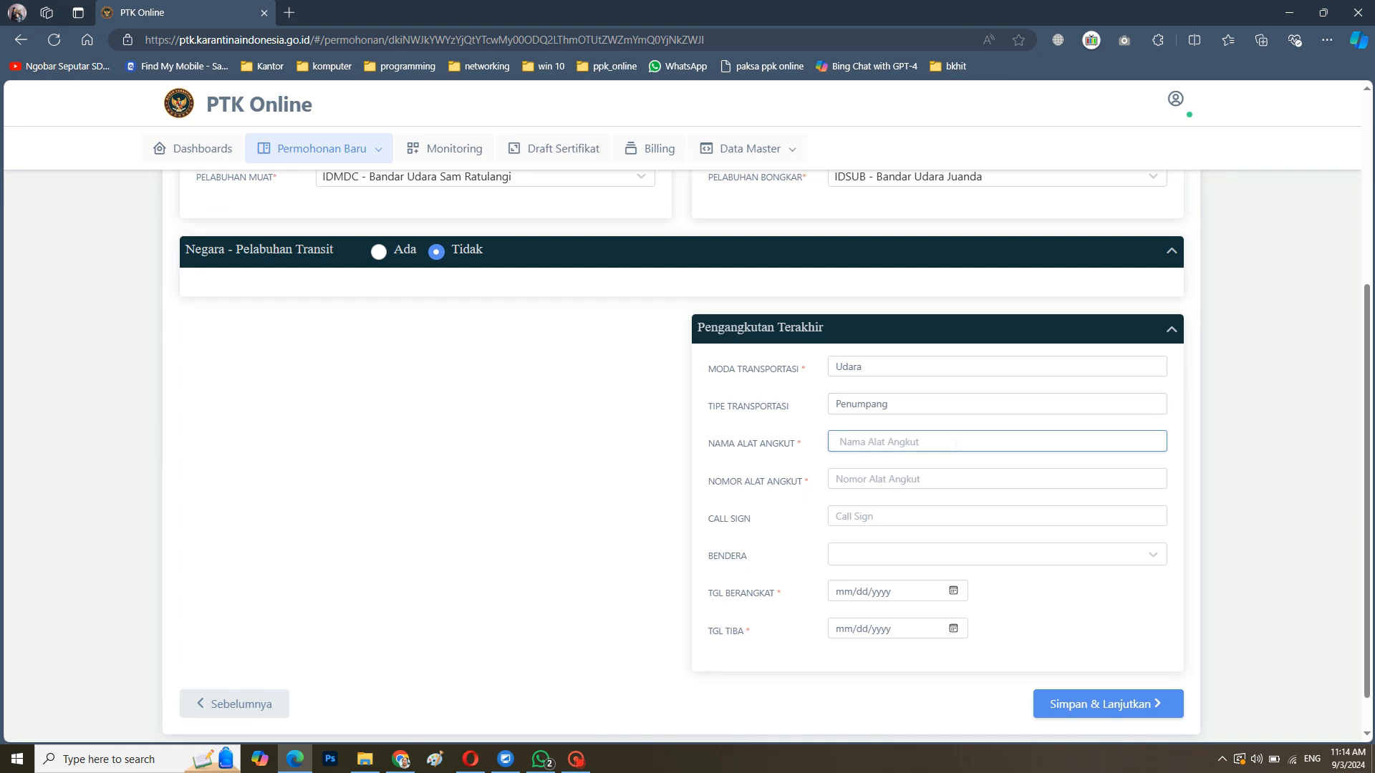
{"action": "type", "text": "garuda"}
{"action": "left_click", "coordinate": [934, 479]}
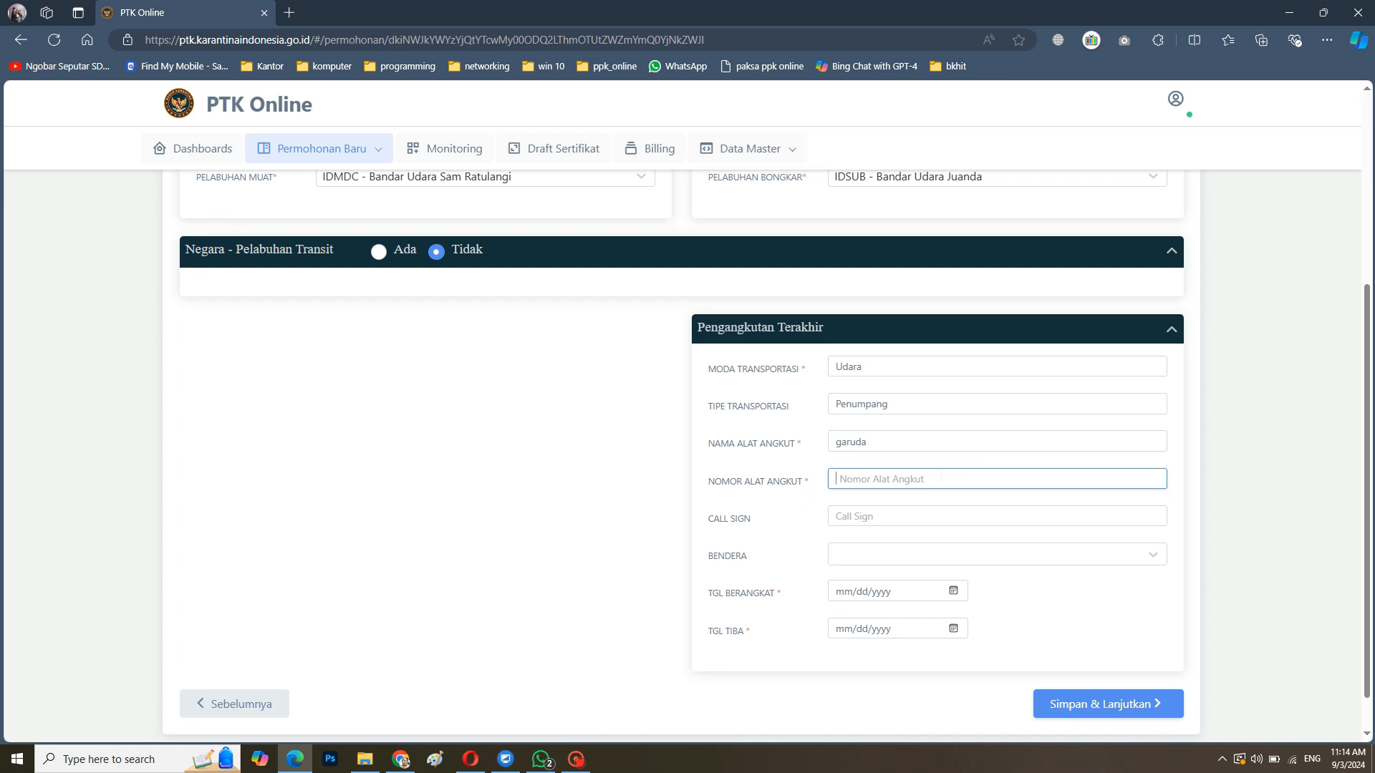
{"action": "type", "text": "ga 655"}
{"action": "left_click", "coordinate": [975, 508]}
{"action": "type", "text": "nihil"}
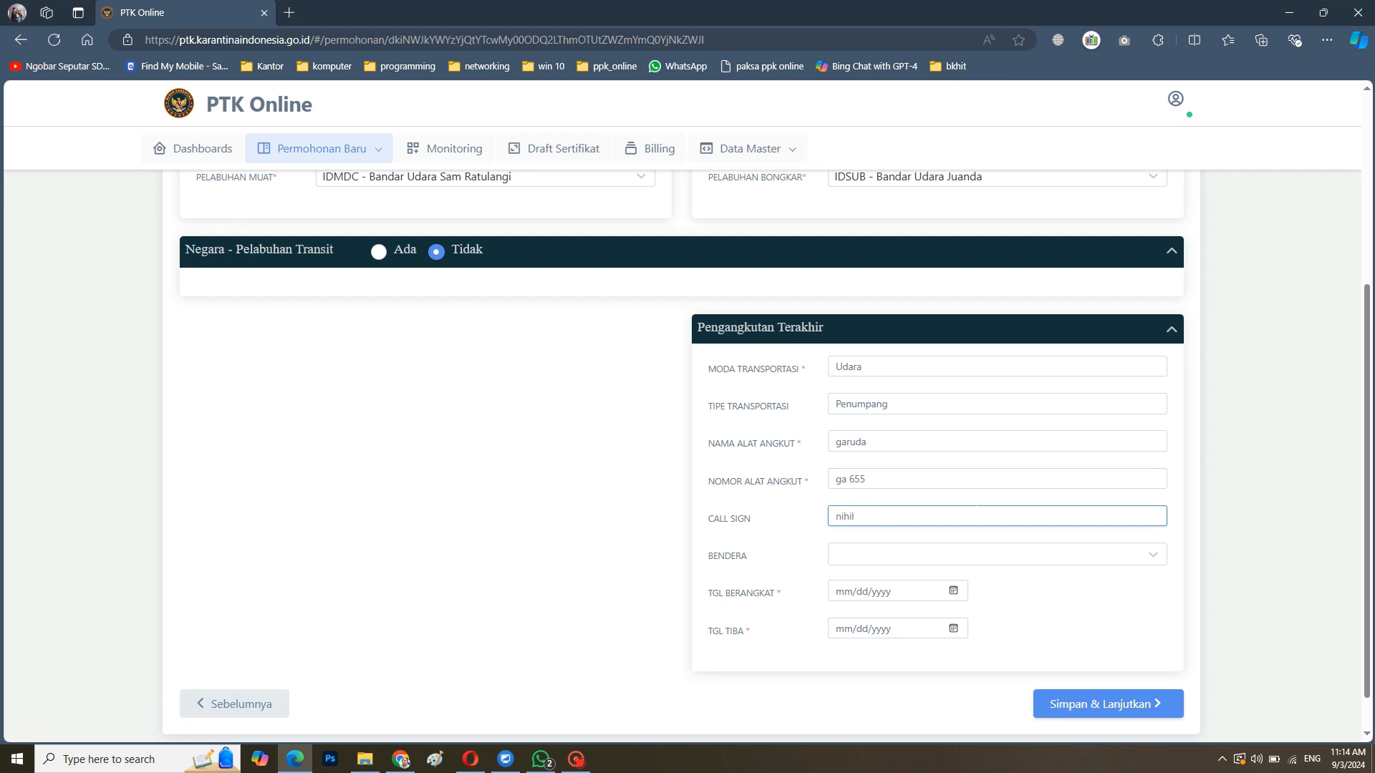
{"action": "left_click", "coordinate": [1029, 550]}
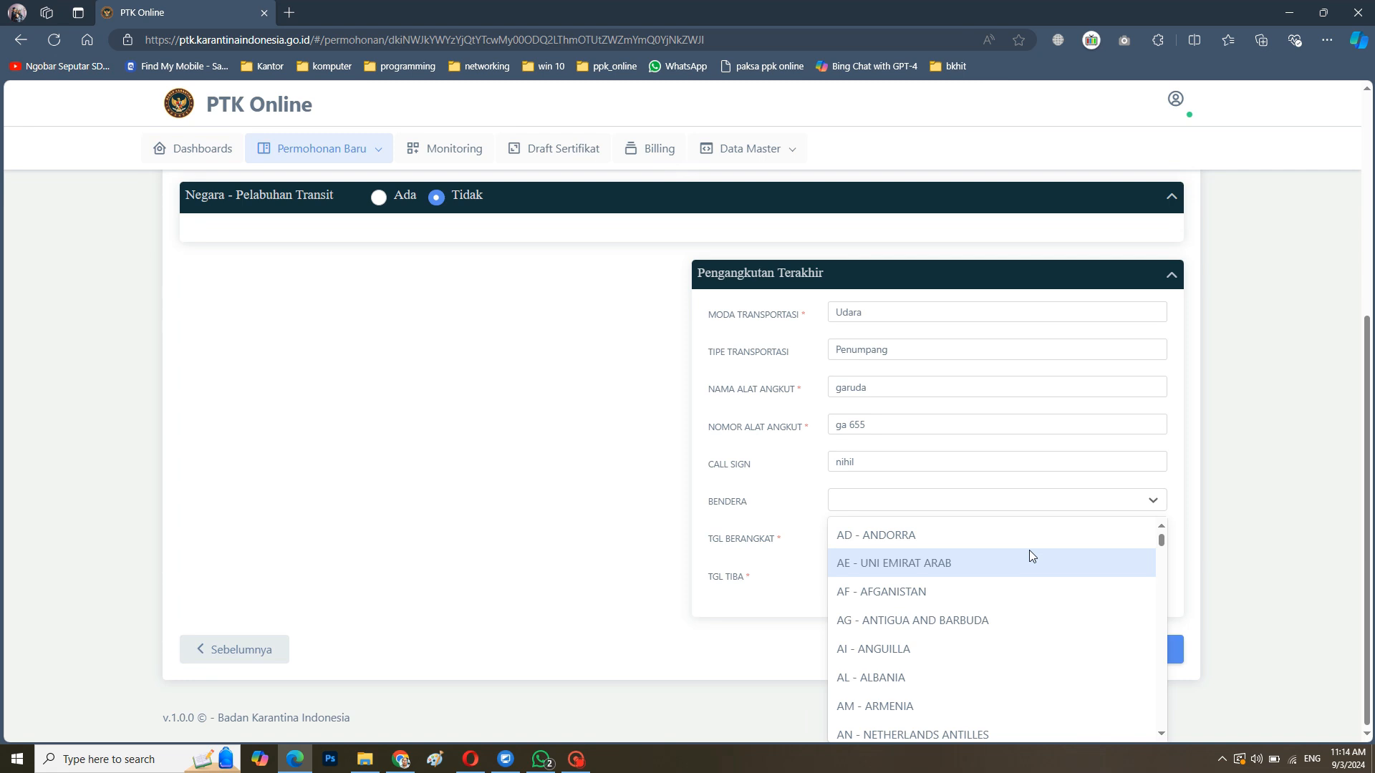
{"action": "type", "text": "ind"}
{"action": "left_click", "coordinate": [1029, 556]}
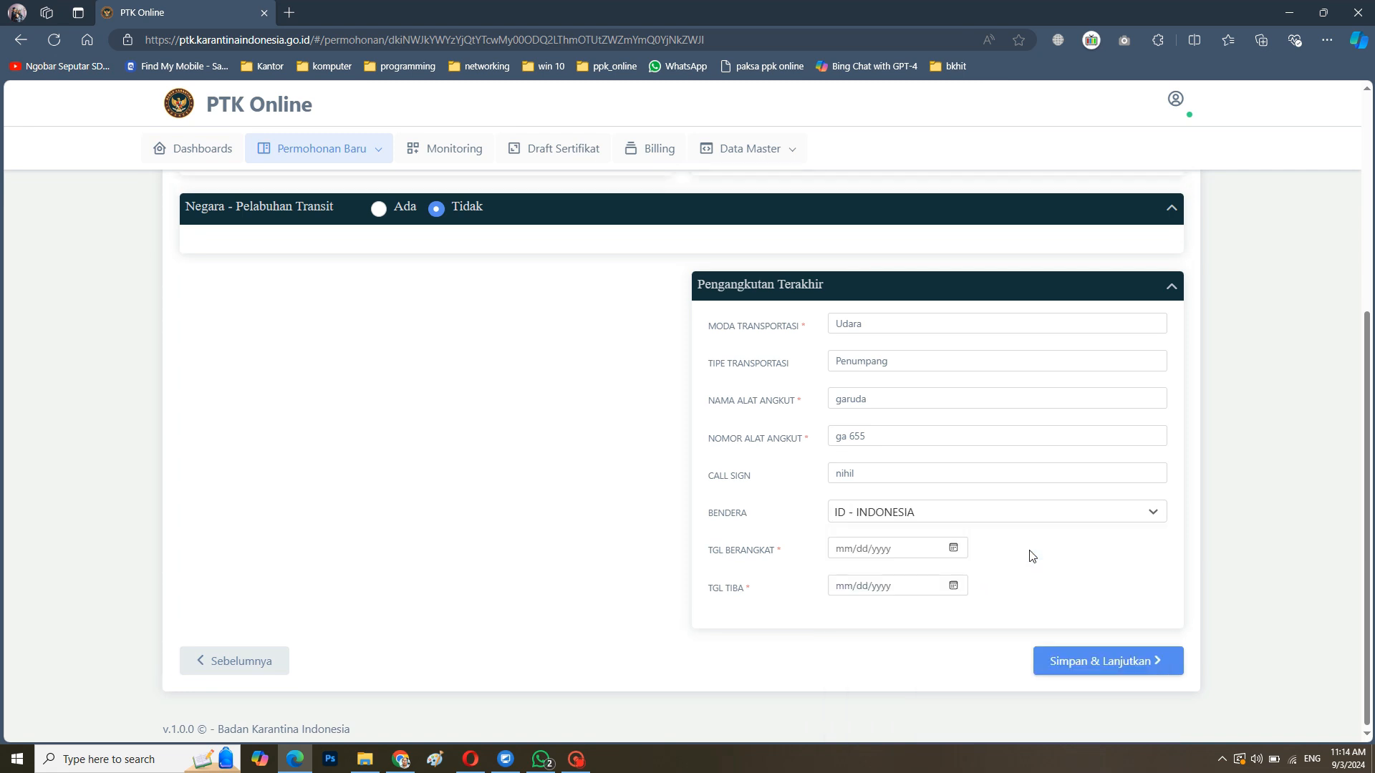
- Set both the departure and arrival dates to 09/03/2024, and save the port and transport section
{"action": "left_click", "coordinate": [953, 548]}
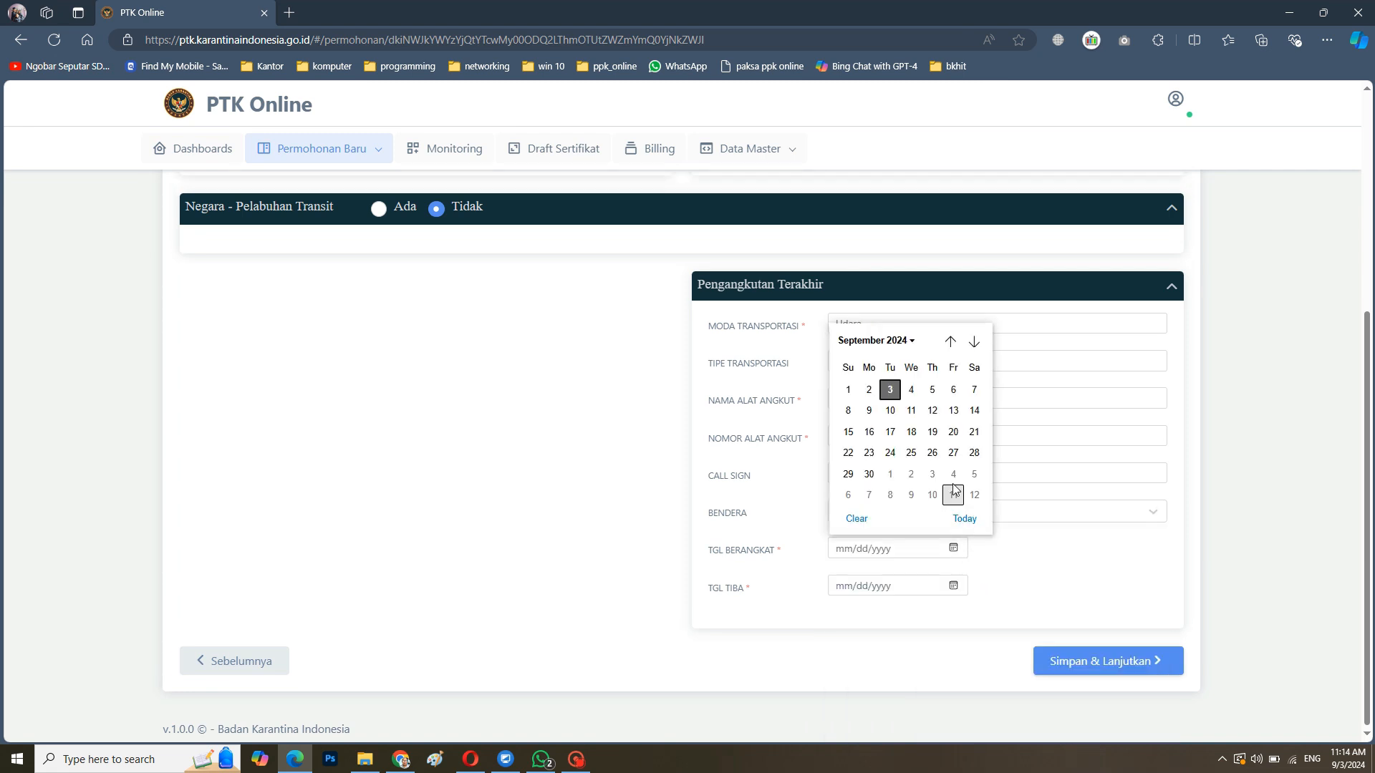
{"action": "left_click", "coordinate": [890, 390]}
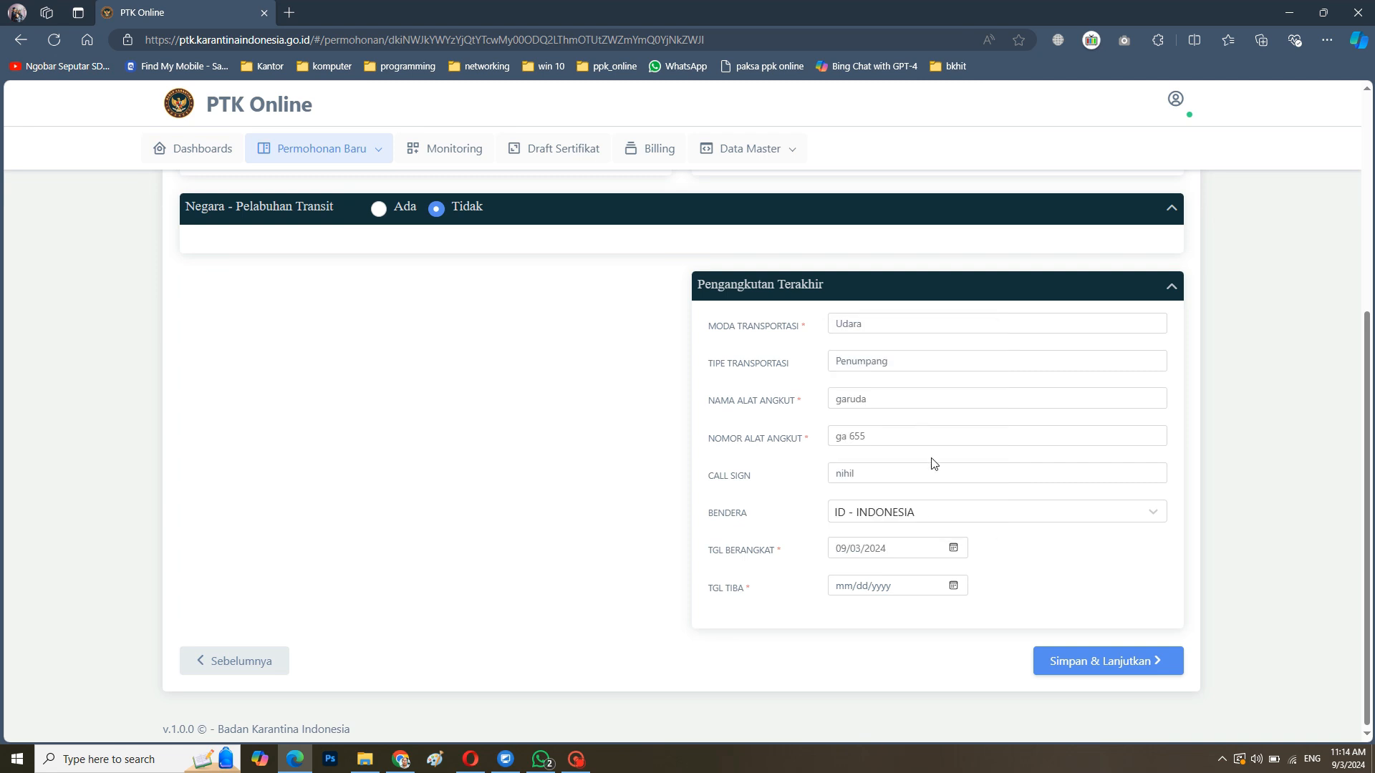
{"action": "left_click", "coordinate": [953, 586]}
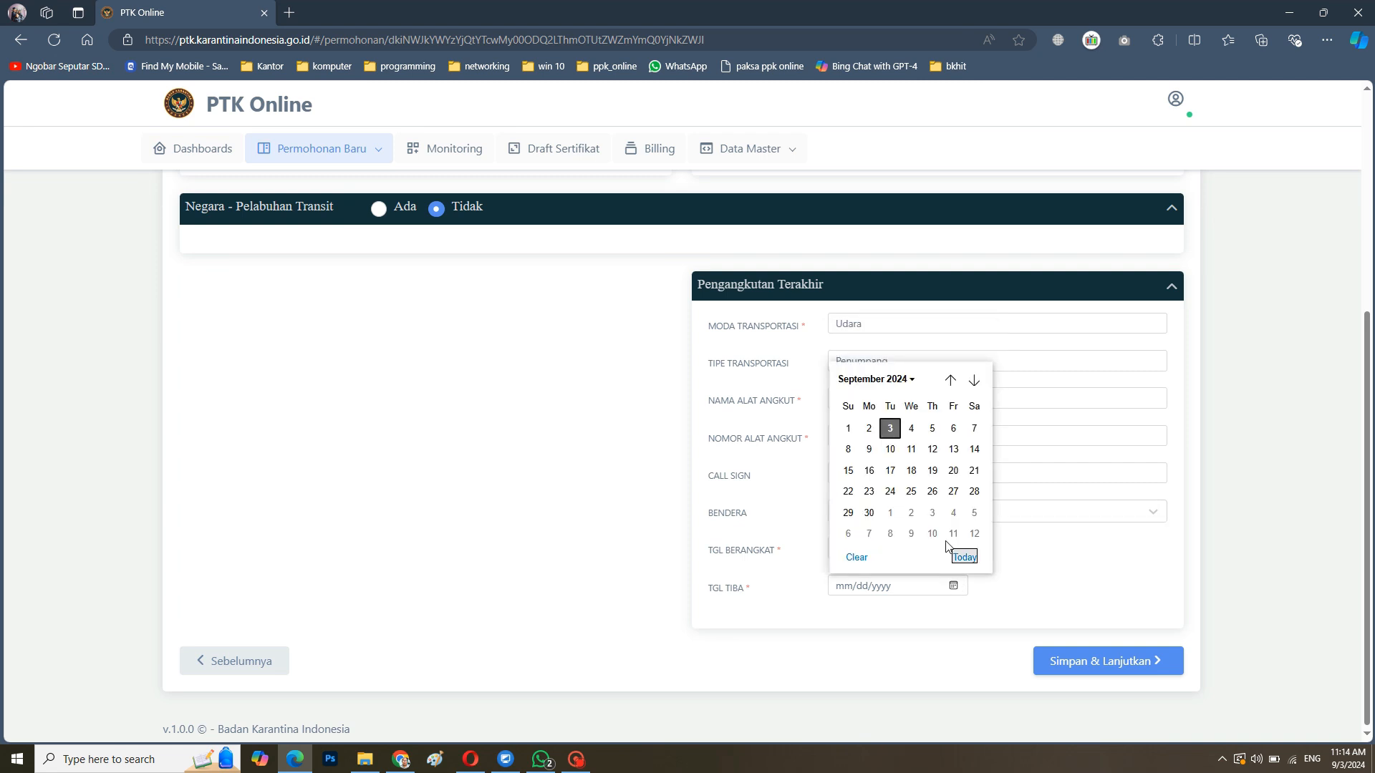
{"action": "left_click", "coordinate": [890, 428]}
{"action": "left_click", "coordinate": [1149, 664]}
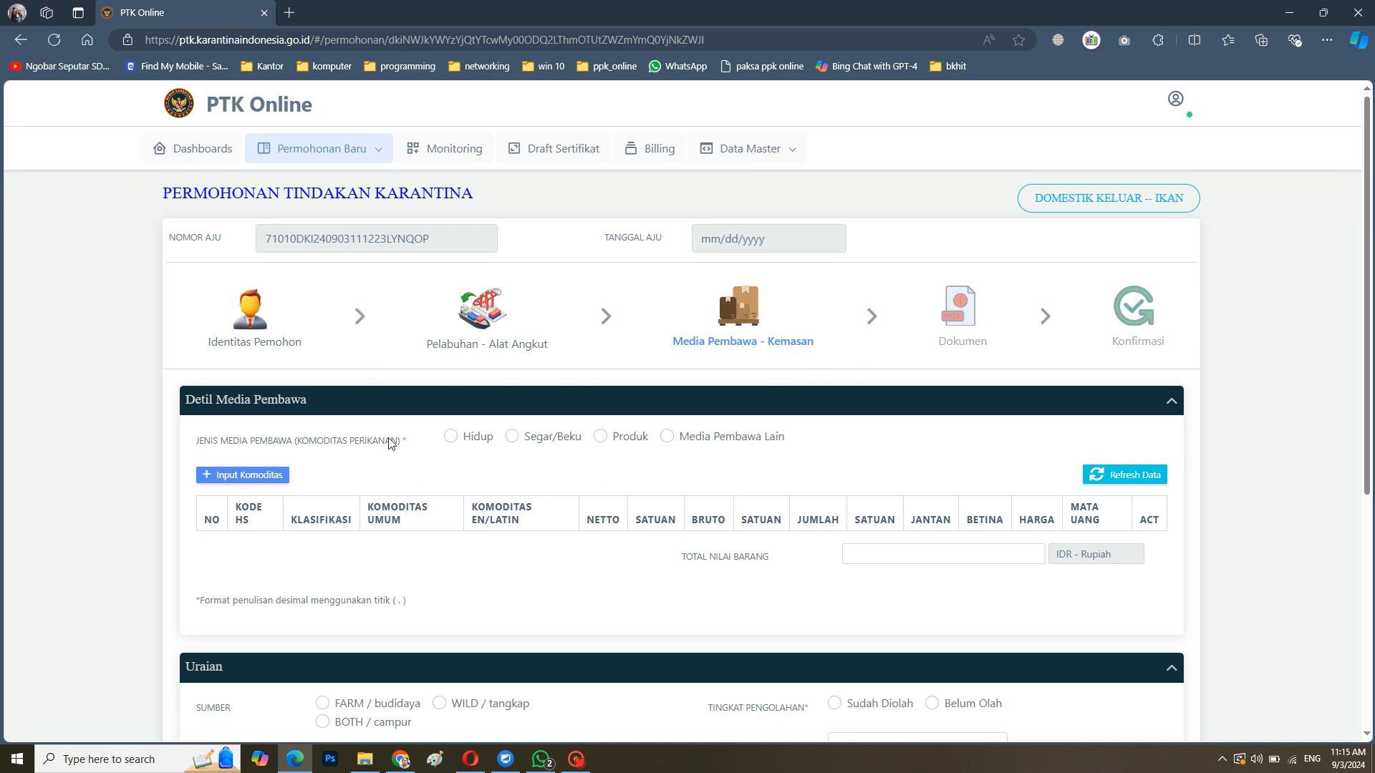
- Choose Segar/Beku as the carrier medium type and open the form for entering a commodity
{"action": "left_click", "coordinate": [271, 476]}
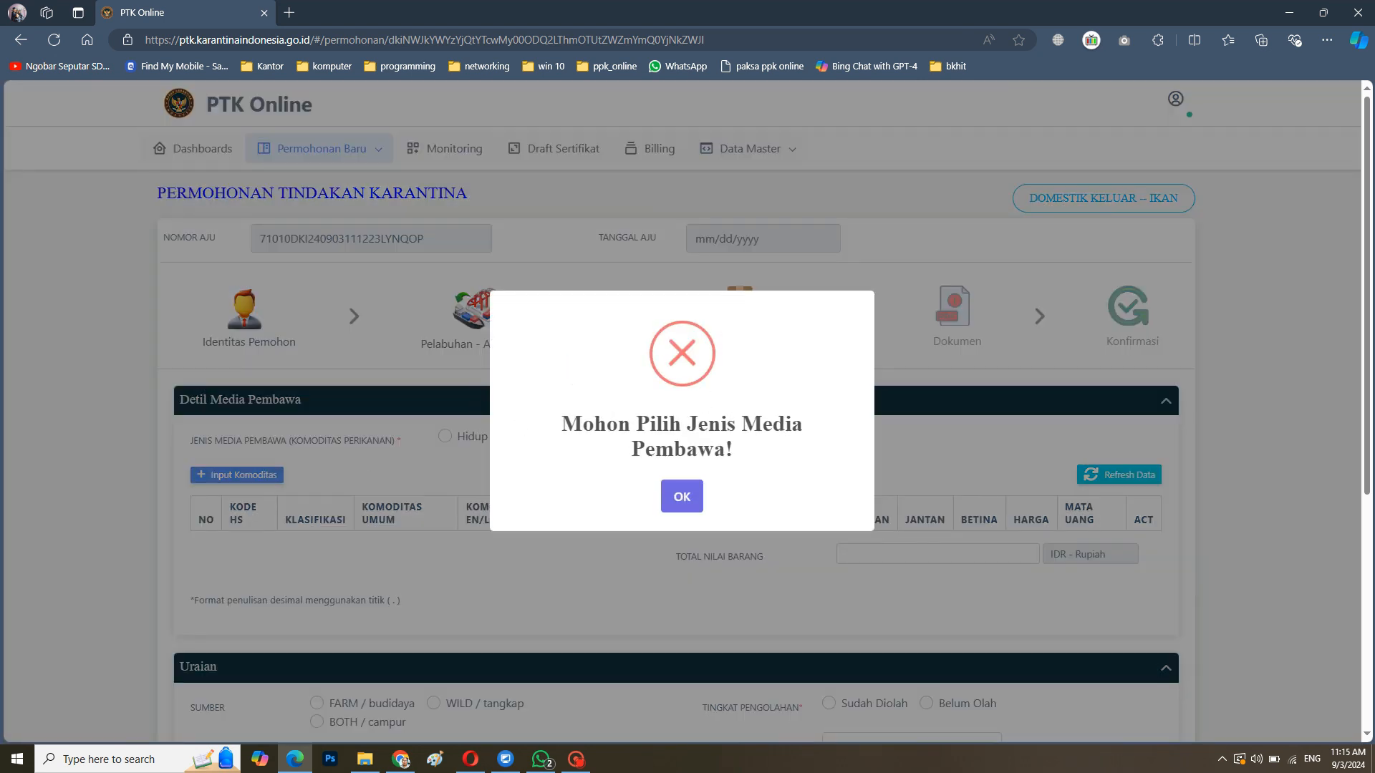
{"action": "left_click", "coordinate": [679, 495]}
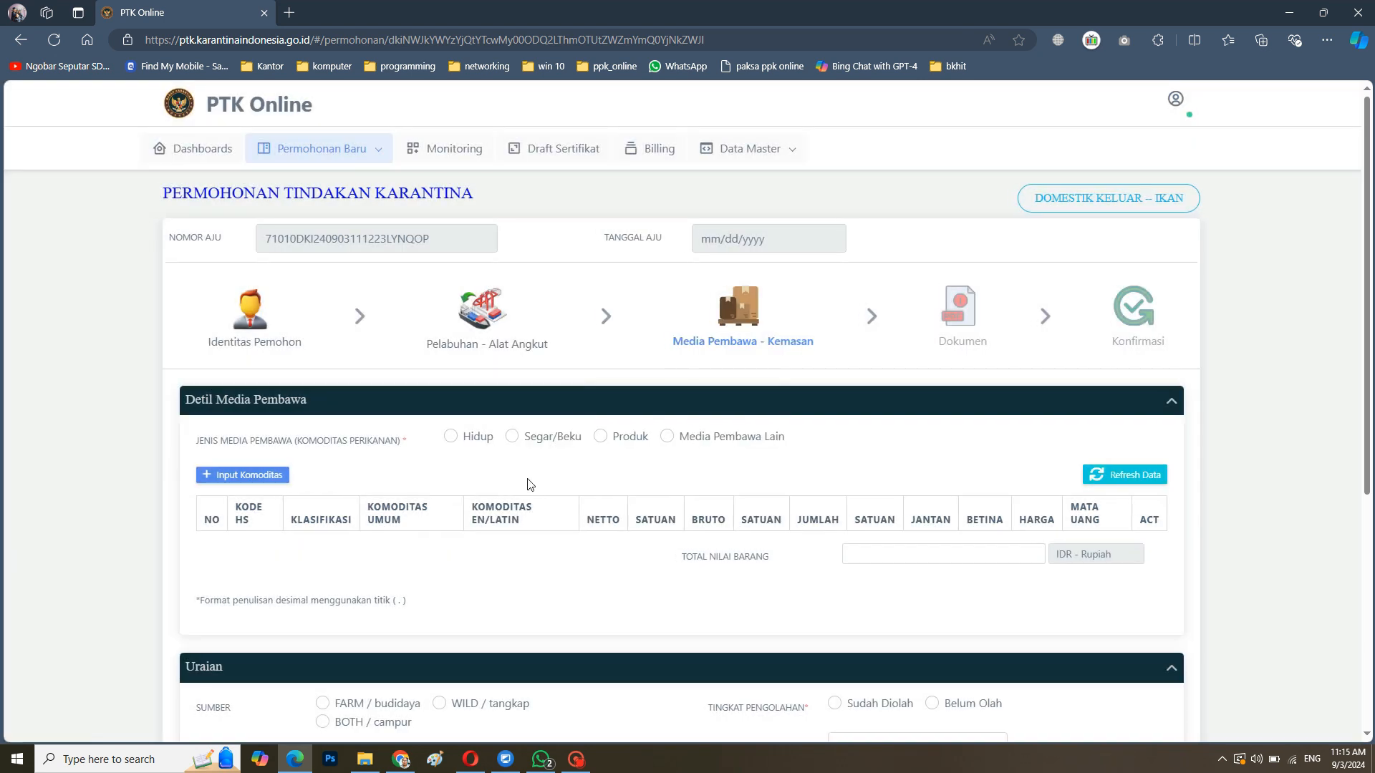
{"action": "left_click", "coordinate": [513, 437]}
{"action": "left_click", "coordinate": [247, 476]}
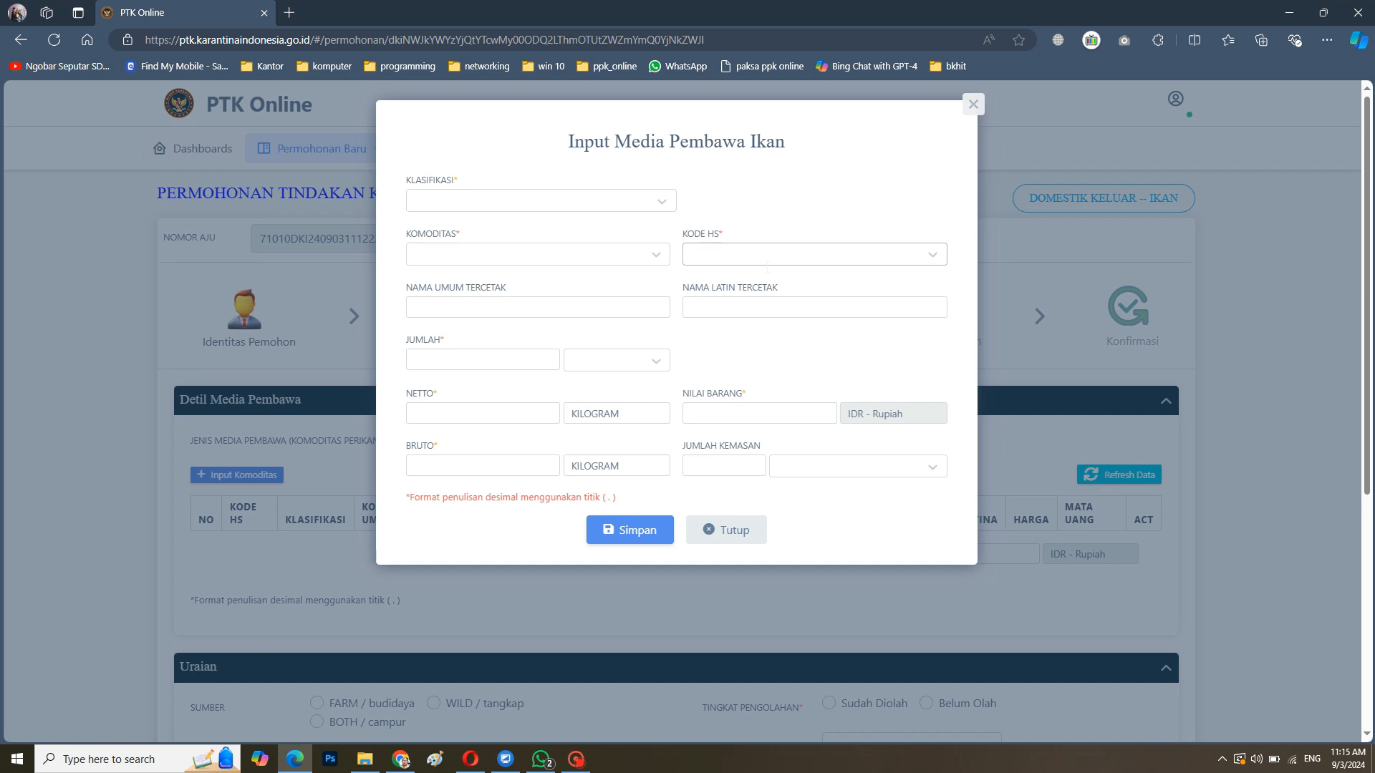
- Set the classification to Produk Ikan - Pisces - Segar / basah / beku and the commodity to Tuna / Tuna
{"action": "left_click", "coordinate": [660, 202]}
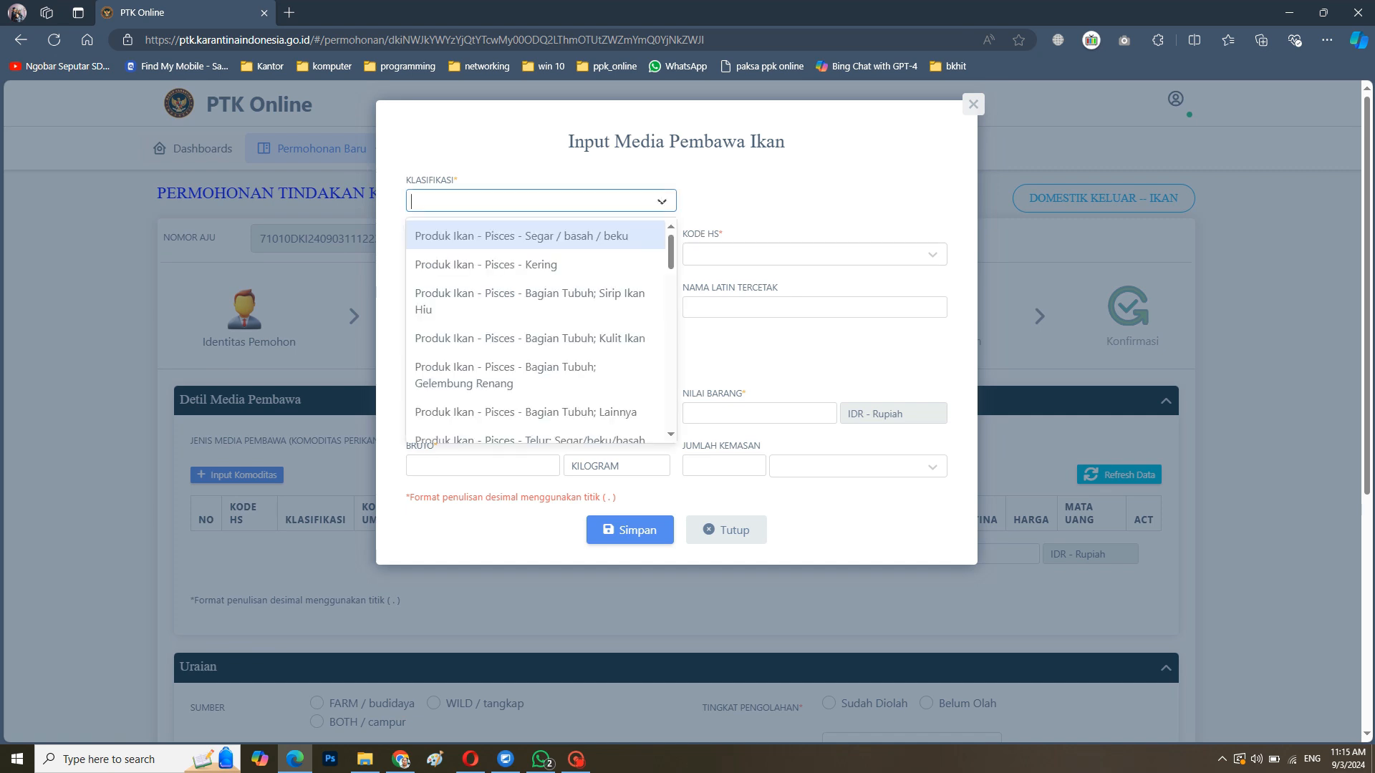
{"action": "left_click", "coordinate": [565, 235]}
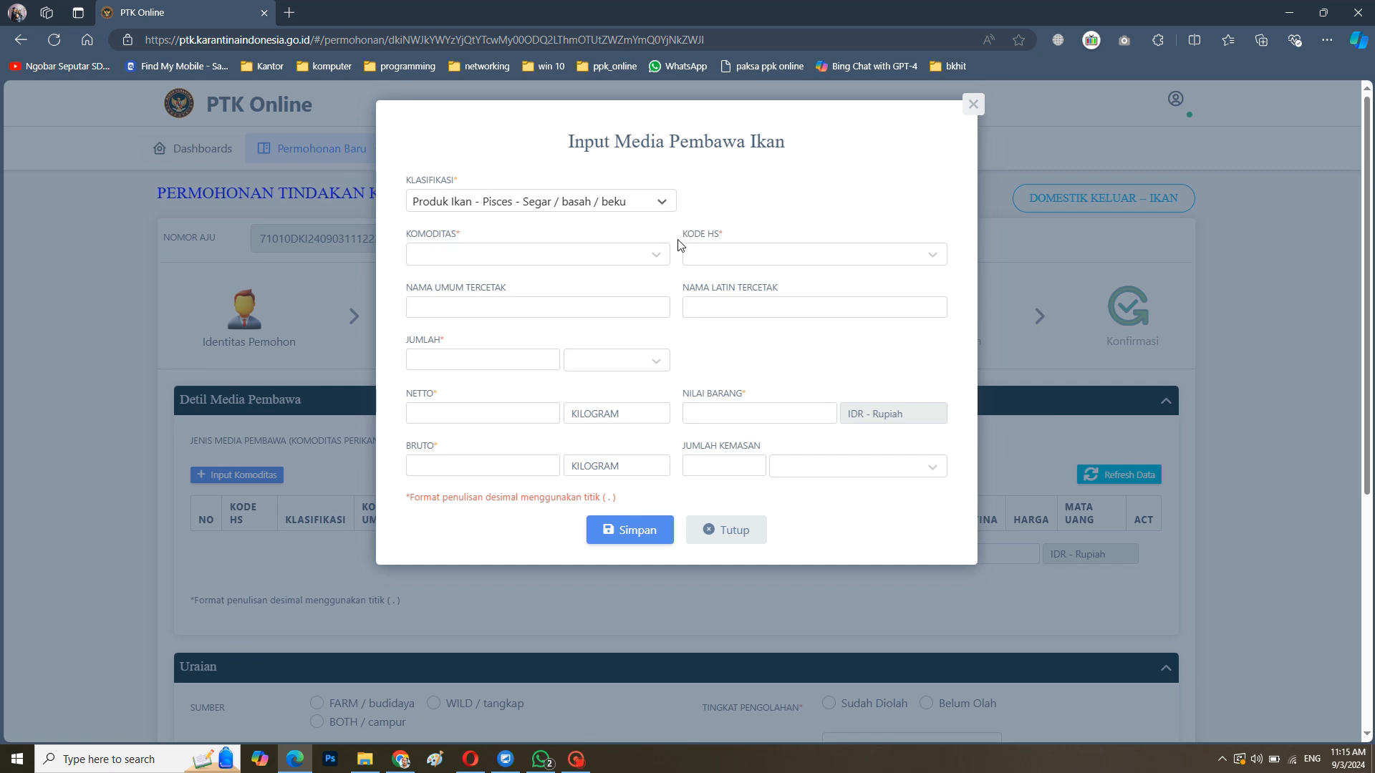
{"action": "left_click", "coordinate": [621, 255]}
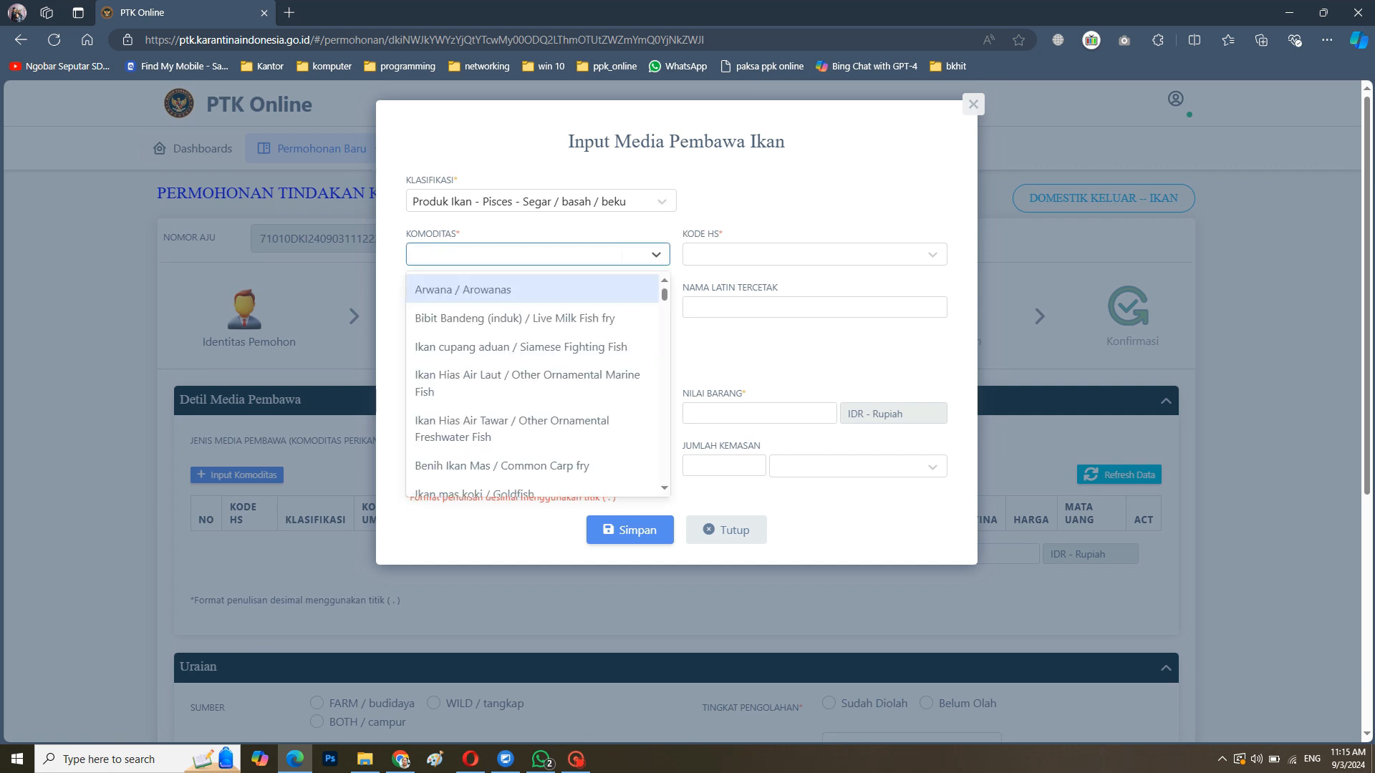
{"action": "type", "text": "tun"}
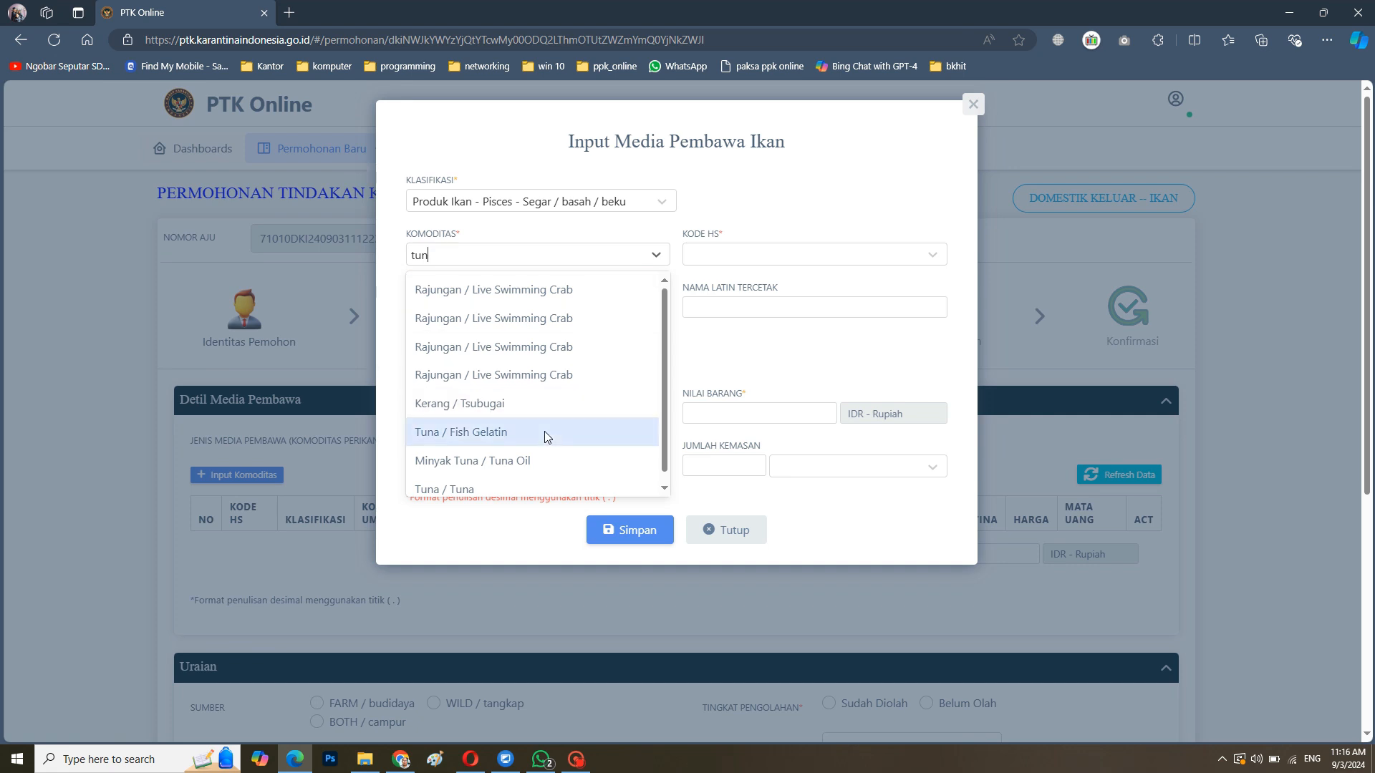
{"action": "left_click", "coordinate": [527, 490]}
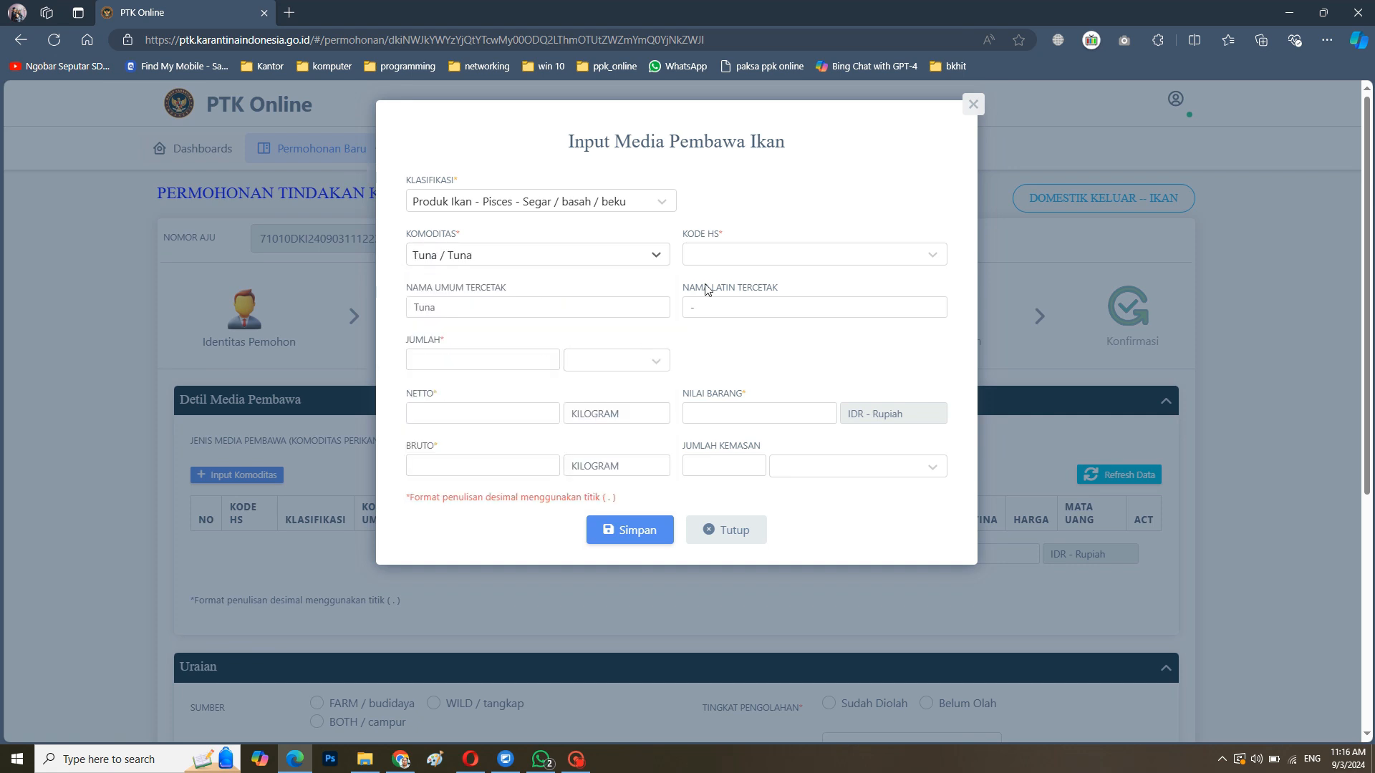
- Set the commodity's HS code to 03023200, Tuna sirip kuning (Thunnus albacares)
{"action": "left_click", "coordinate": [891, 257]}
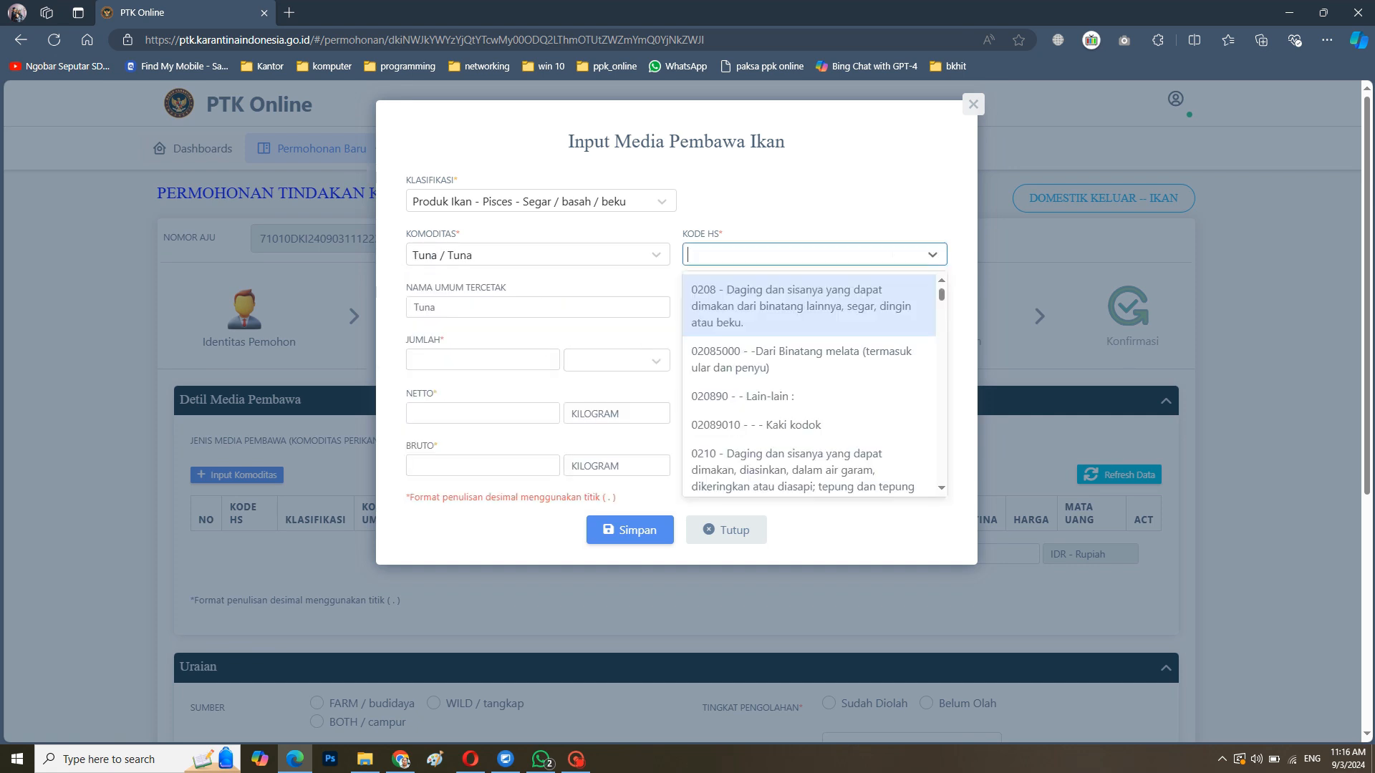
{"action": "type", "text": "030"}
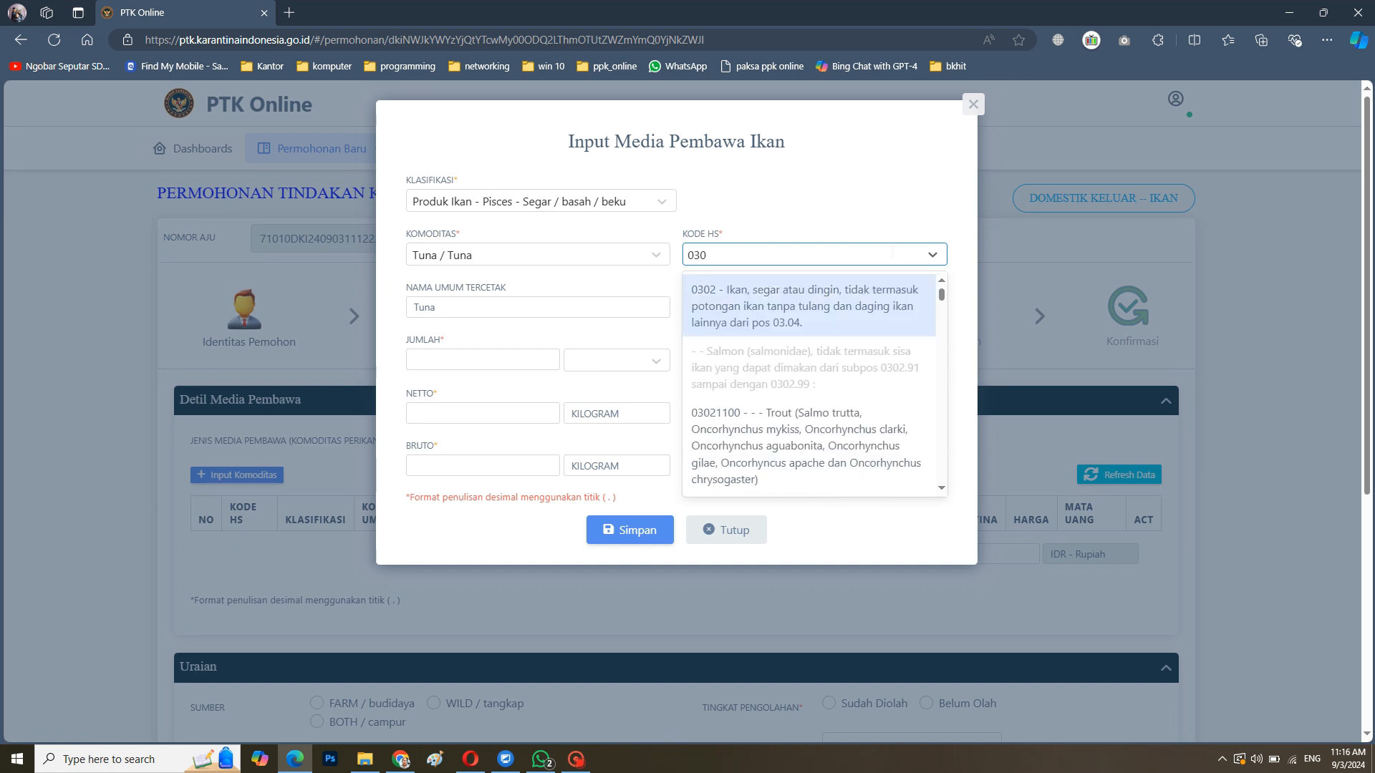
{"action": "type", "text": "232"}
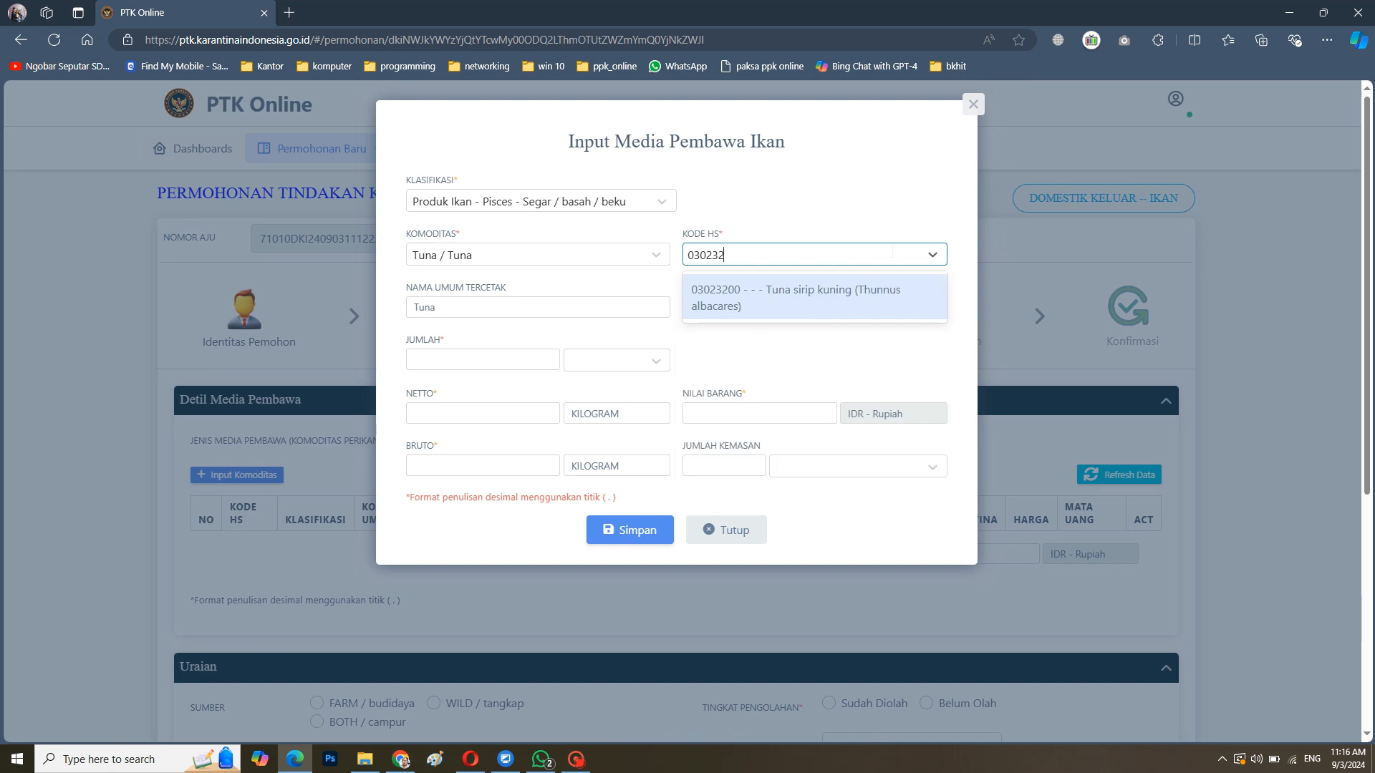
{"action": "left_click", "coordinate": [820, 295]}
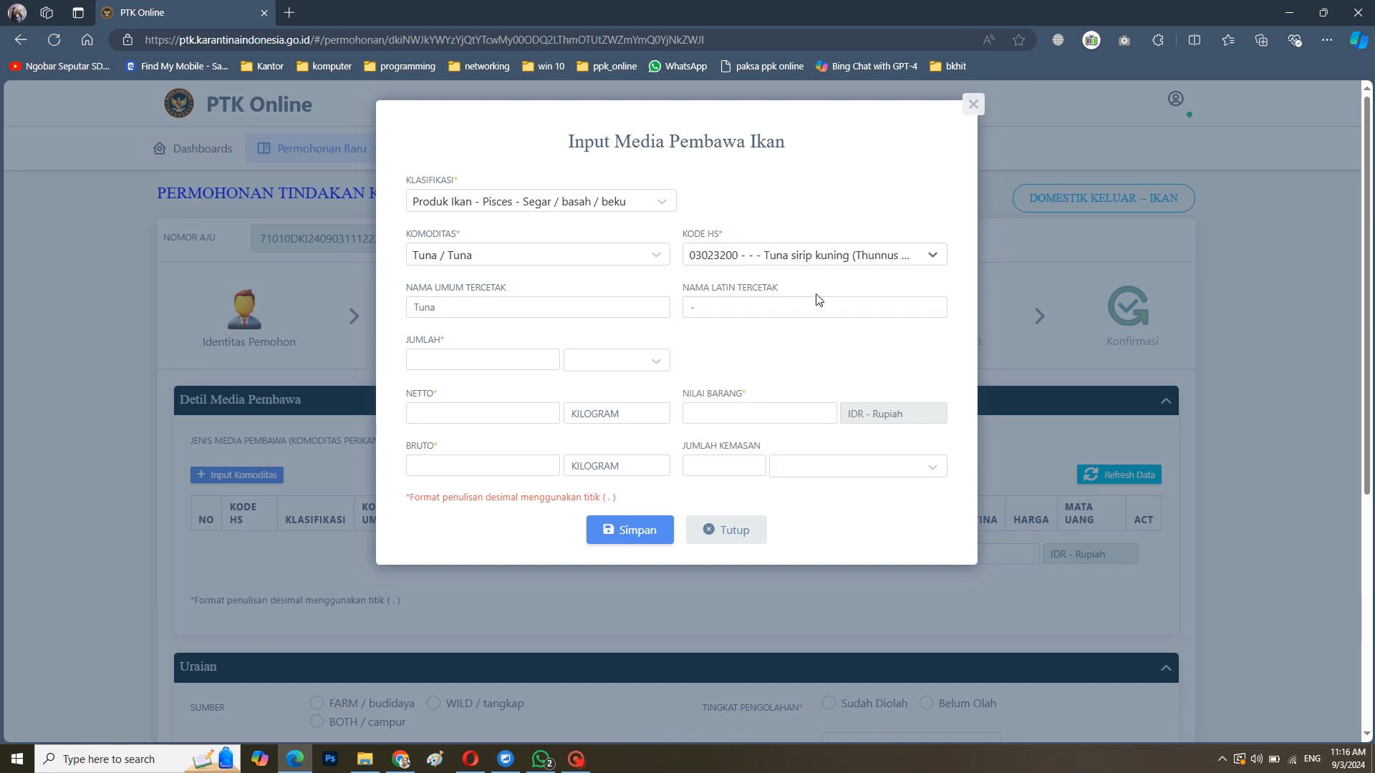
- Set the commodity's printed common name to Tuna beku and its printed Latin name to Thunnus albacares
{"action": "left_click", "coordinate": [603, 308]}
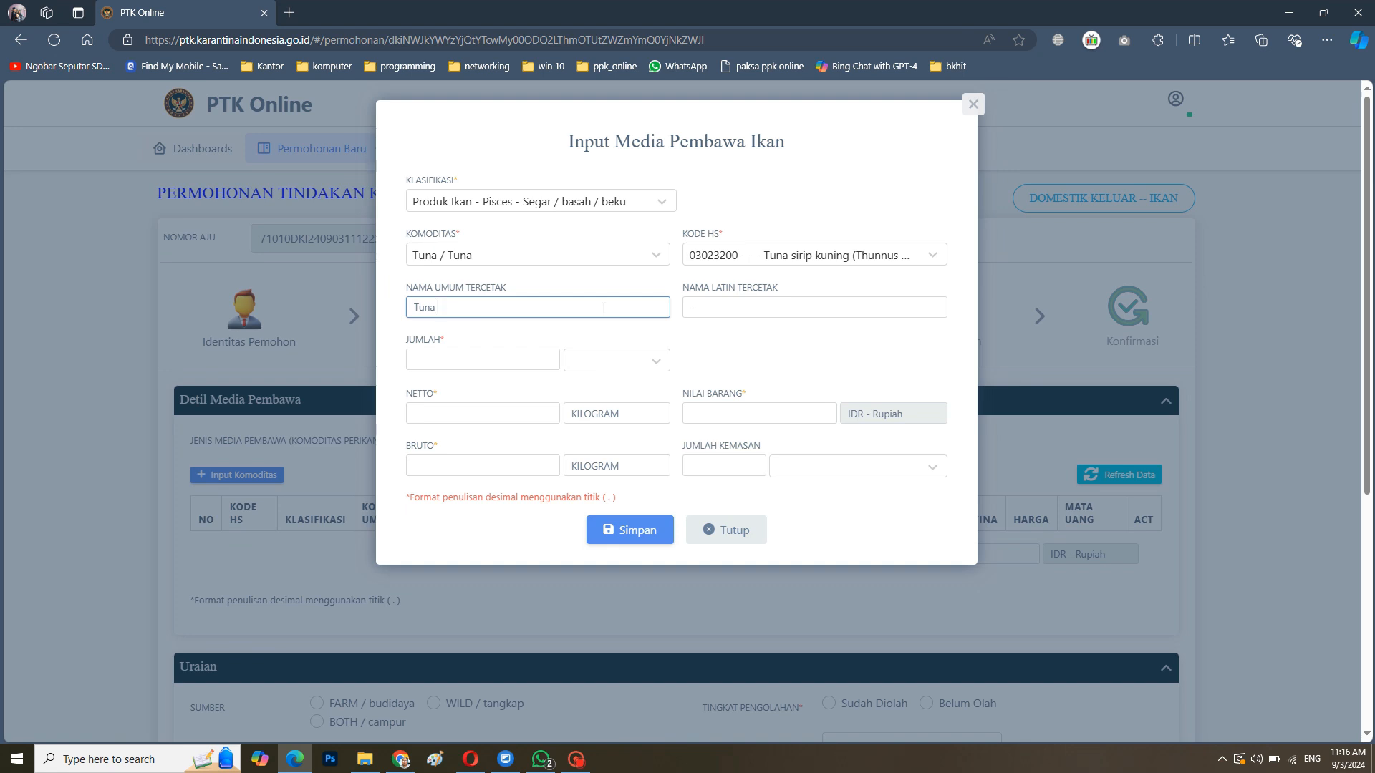
{"action": "type", "text": "beku"}
{"action": "left_click", "coordinate": [726, 308]}
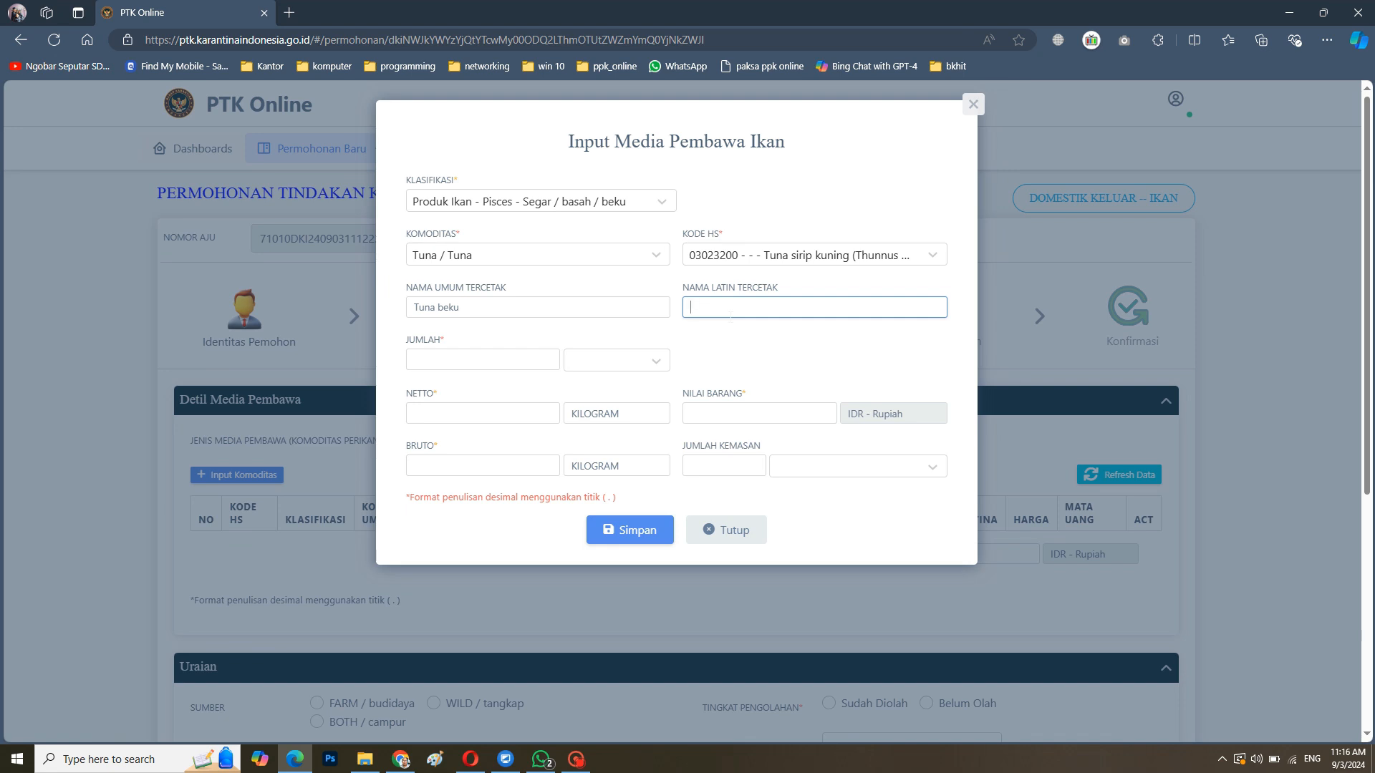
{"action": "type", "text": "tuna"}
{"action": "key", "text": "BackSpace"}
{"action": "key", "text": "BackSpace"}
{"action": "key", "text": "BackSpace"}
{"action": "type", "text": "Thunnus albacares"}
- Enter a quantity of 200 KGM - kilogram, a net weight of 200 kg and a gross weight of 210 kg
{"action": "left_click", "coordinate": [527, 360]}
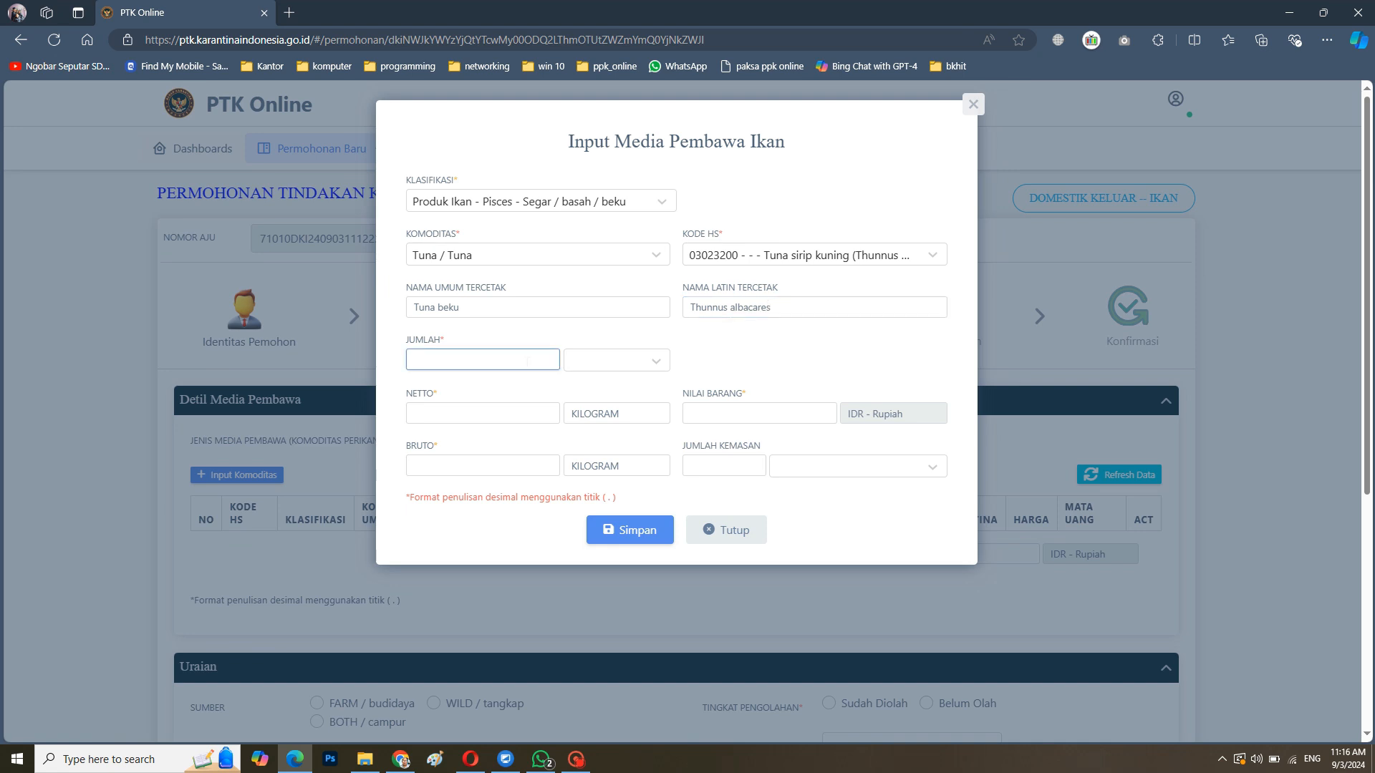
{"action": "type", "text": "200"}
{"action": "left_click", "coordinate": [626, 360]}
{"action": "type", "text": "kg"}
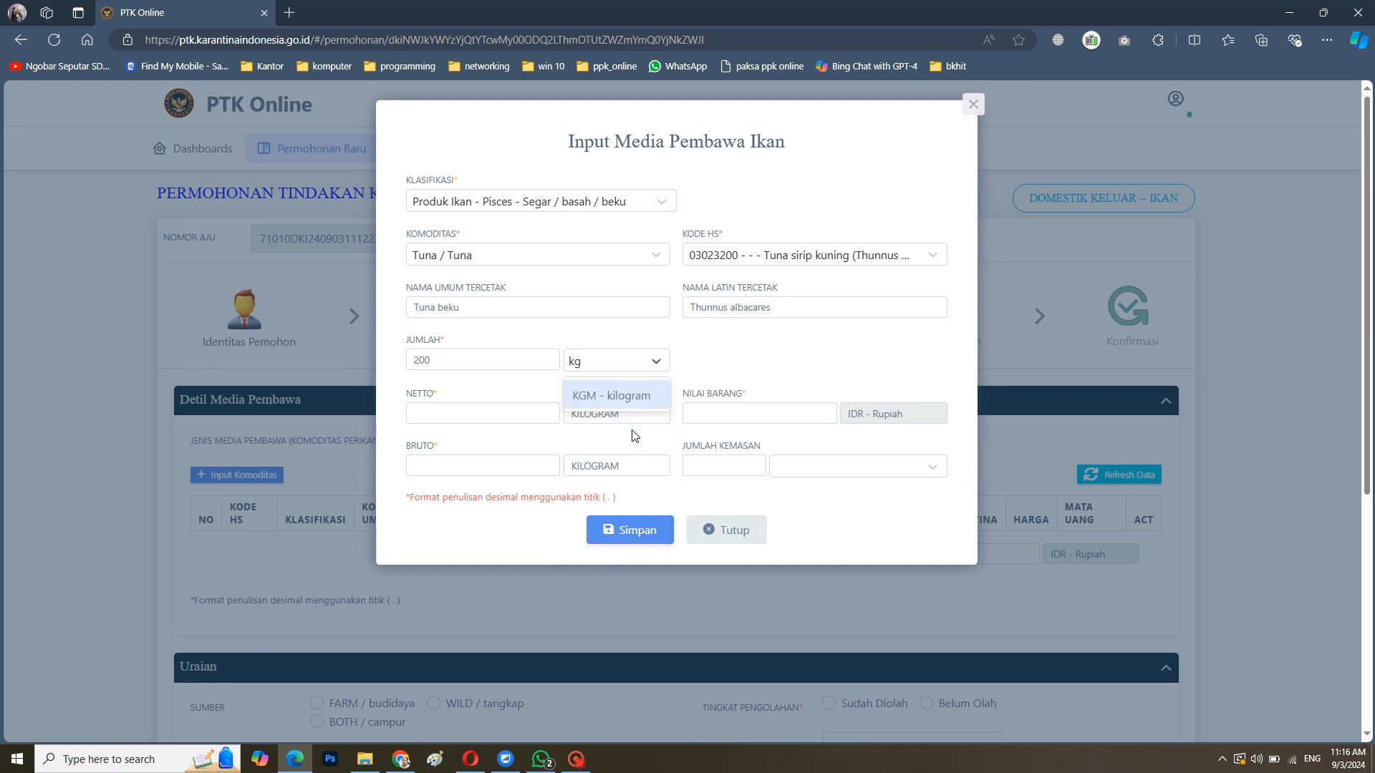
{"action": "left_click", "coordinate": [644, 396]}
{"action": "left_click", "coordinate": [520, 414]}
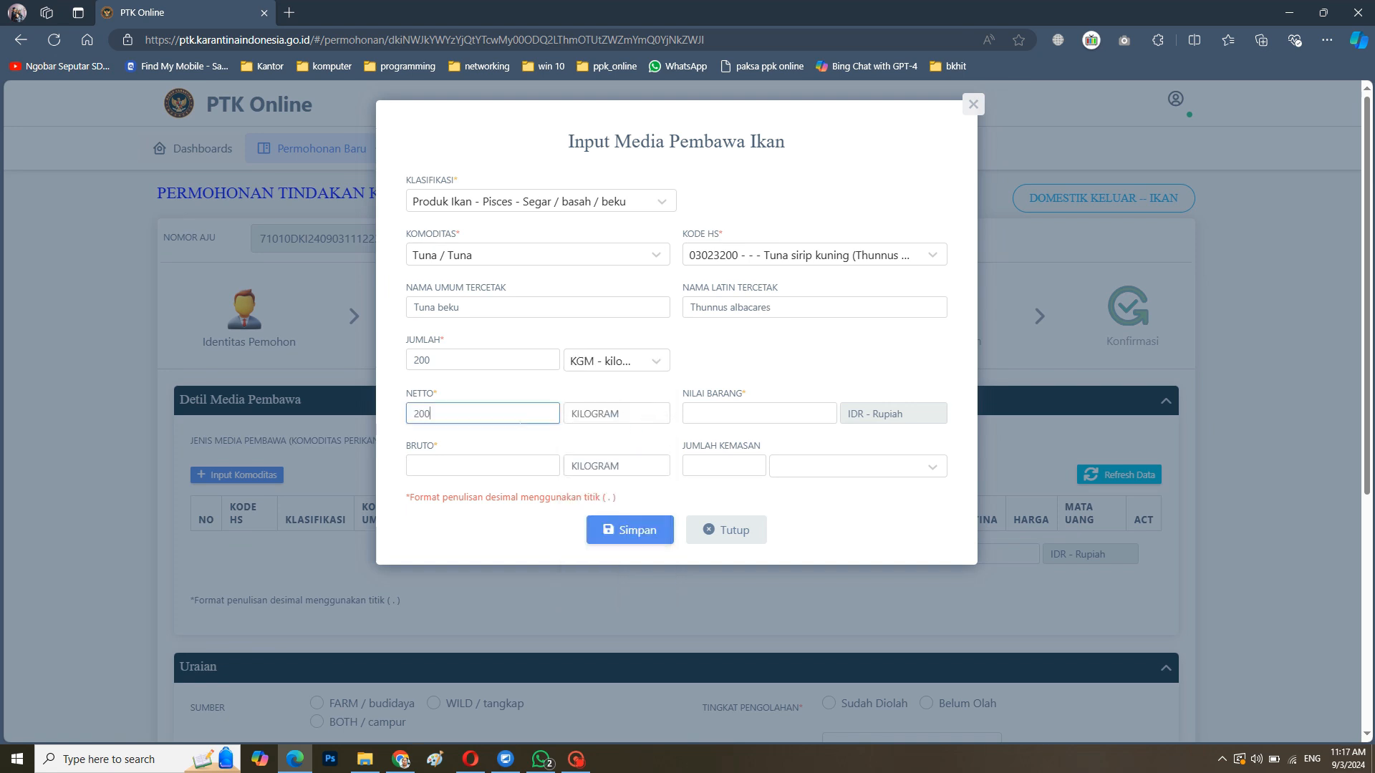
{"action": "left_click", "coordinate": [527, 467]}
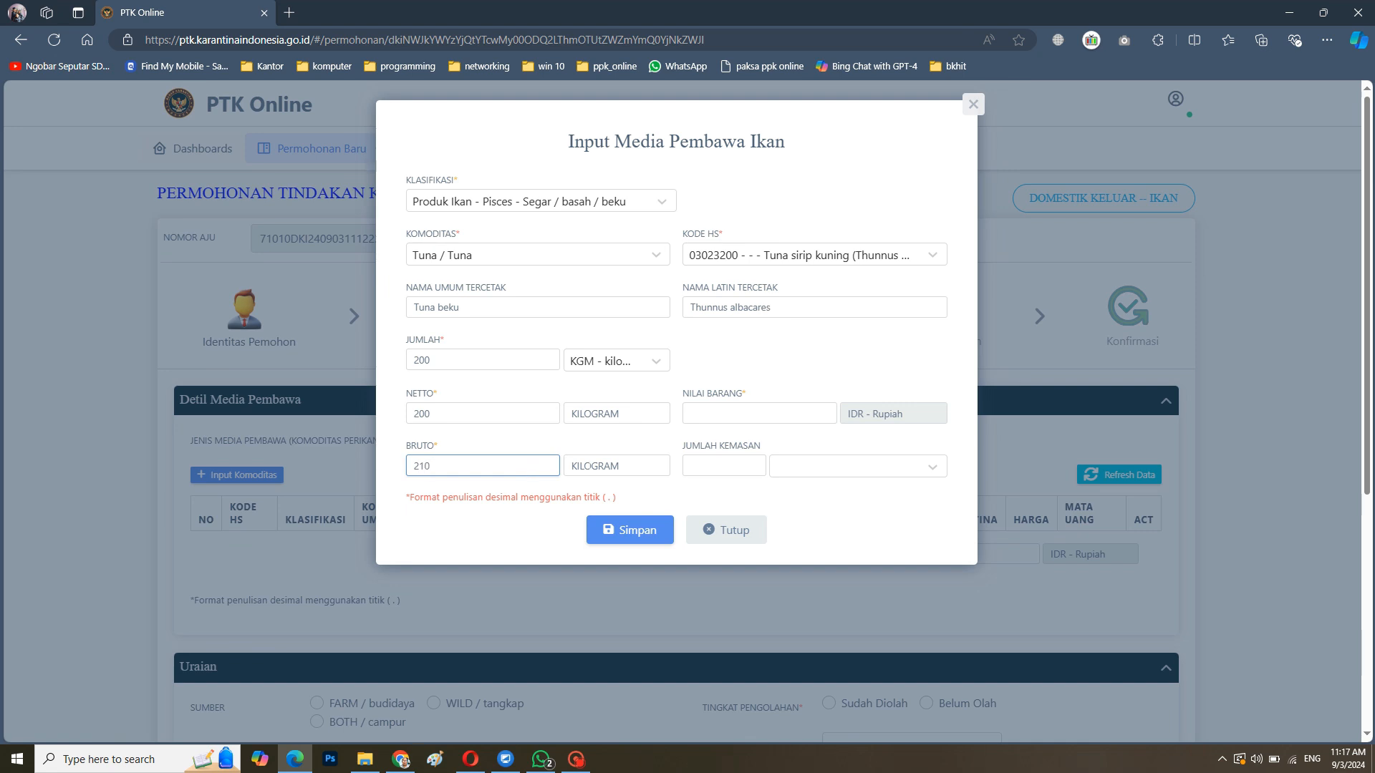
- Set the goods value to 10,000,000 rupiah and the packaging to 4 BX - Box, and save the commodity and close its form
{"action": "left_click", "coordinate": [734, 414]}
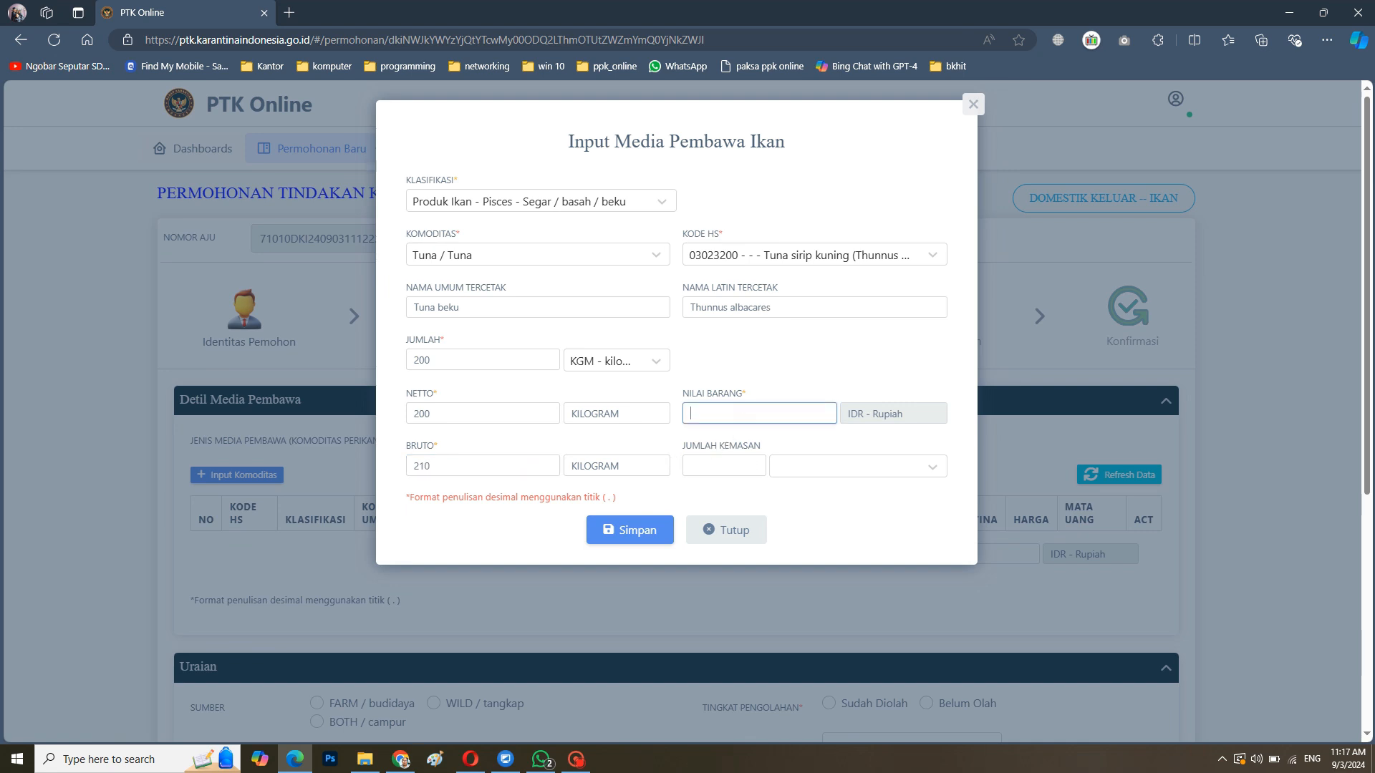
{"action": "type", "text": "10,000,000"}
{"action": "left_click", "coordinate": [746, 464]}
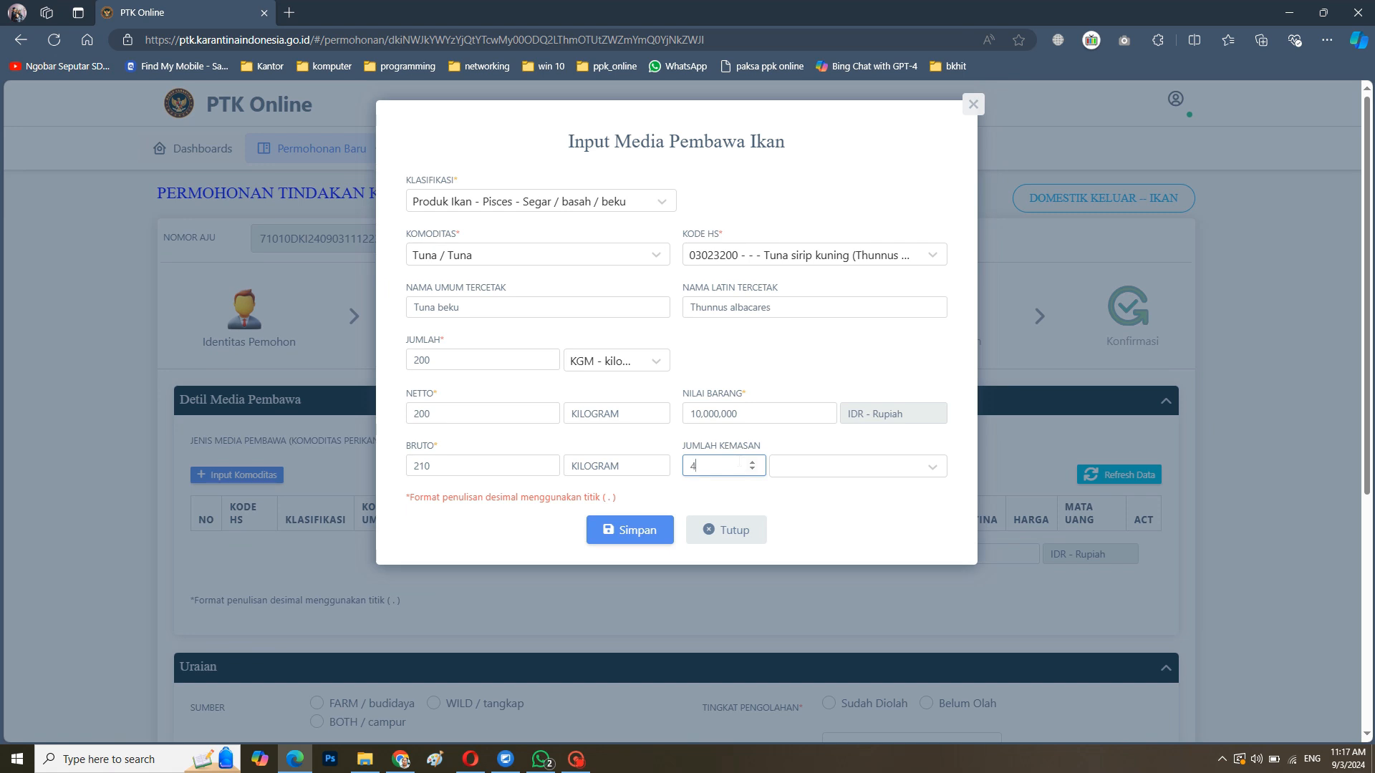
{"action": "left_click", "coordinate": [824, 466]}
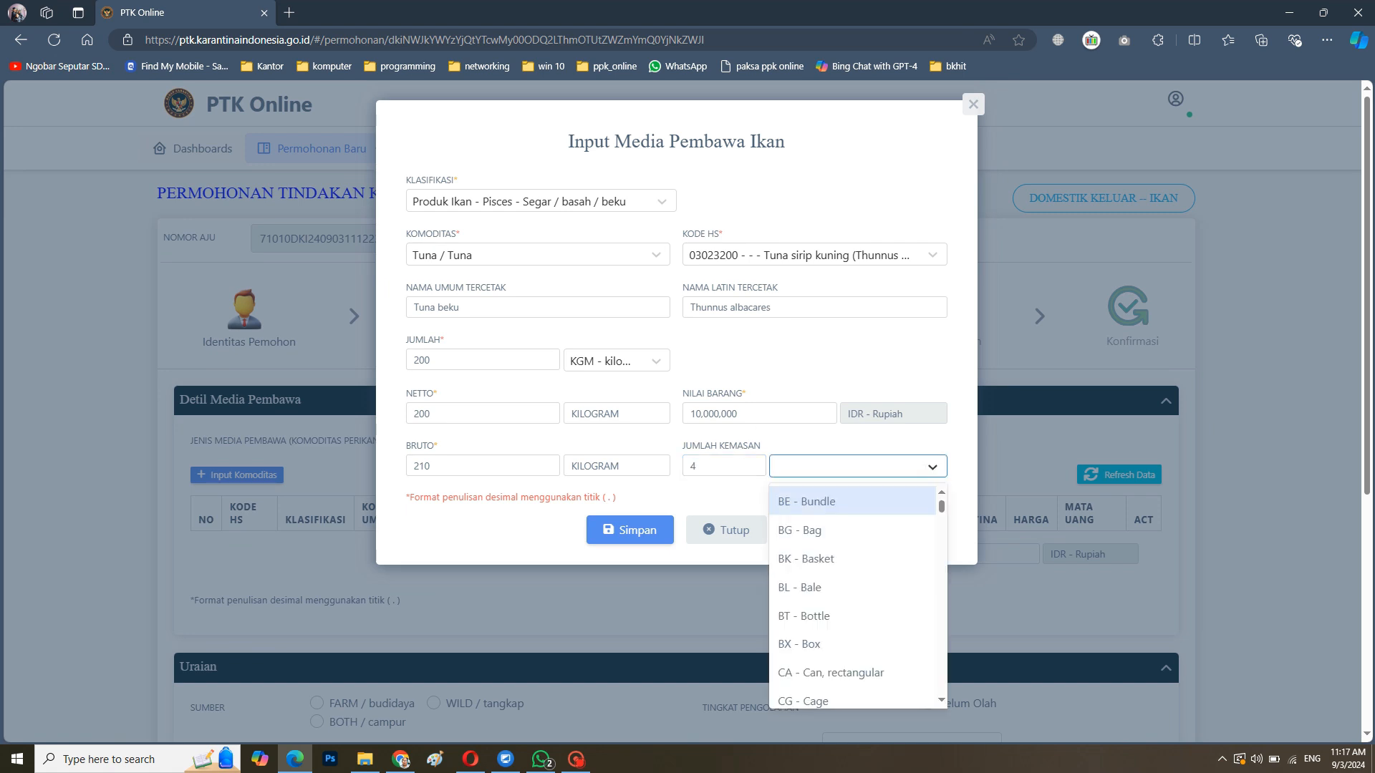
{"action": "type", "text": "bx"}
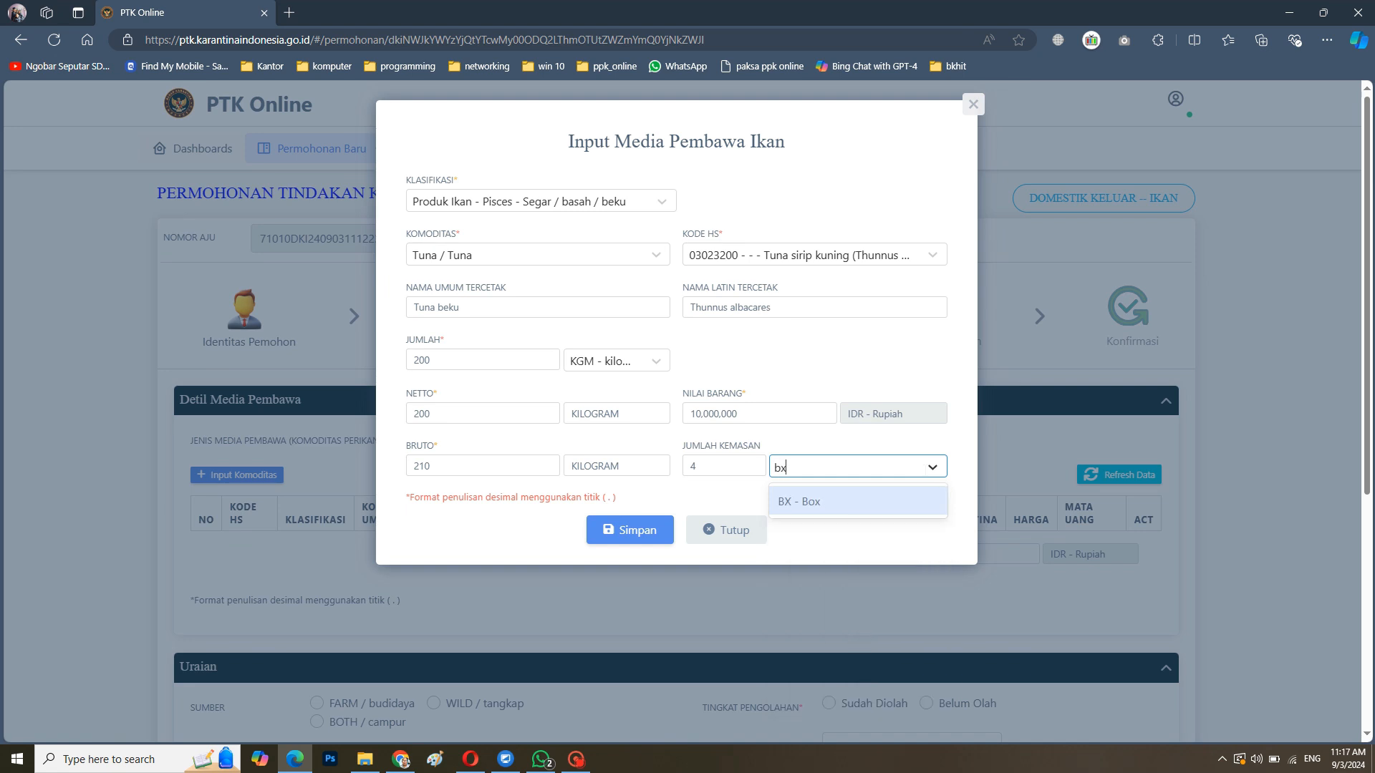
{"action": "left_click", "coordinate": [918, 503]}
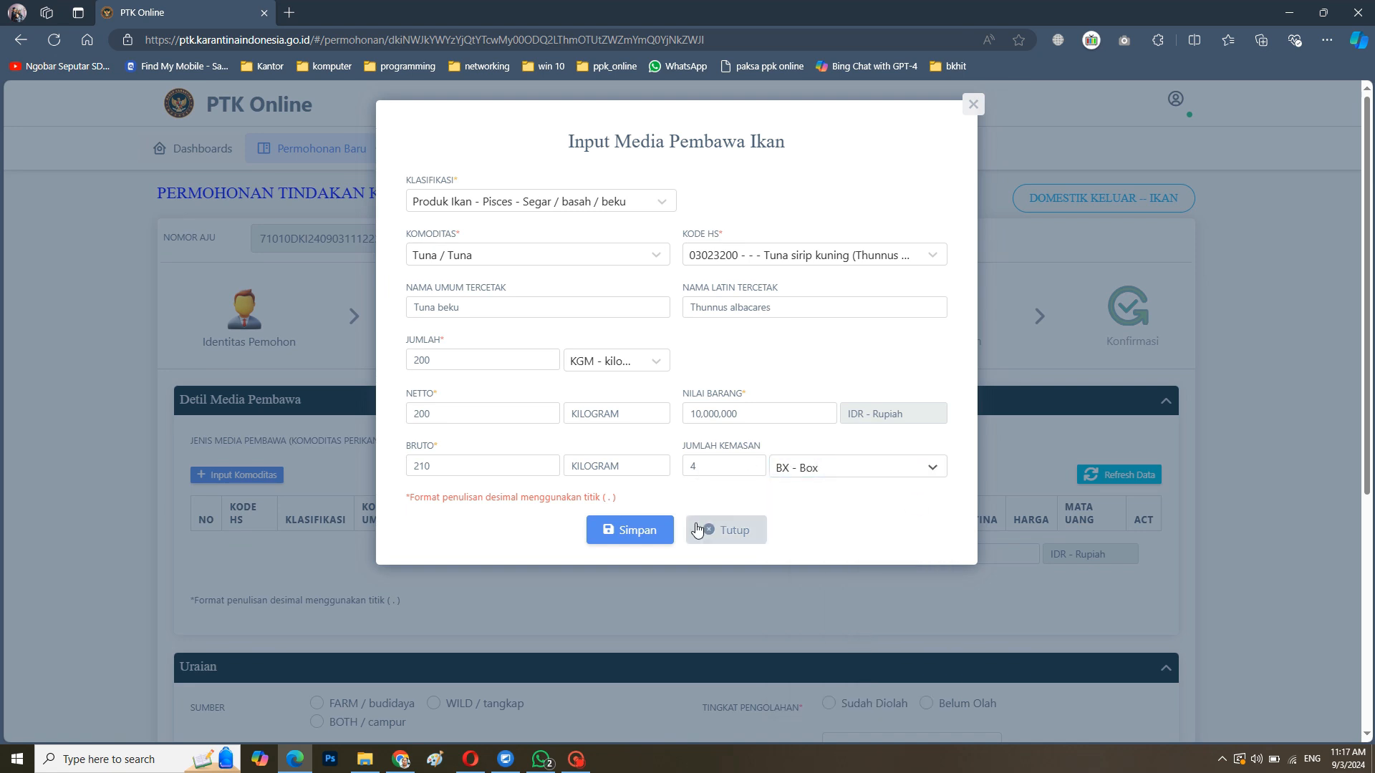
{"action": "left_click", "coordinate": [644, 531]}
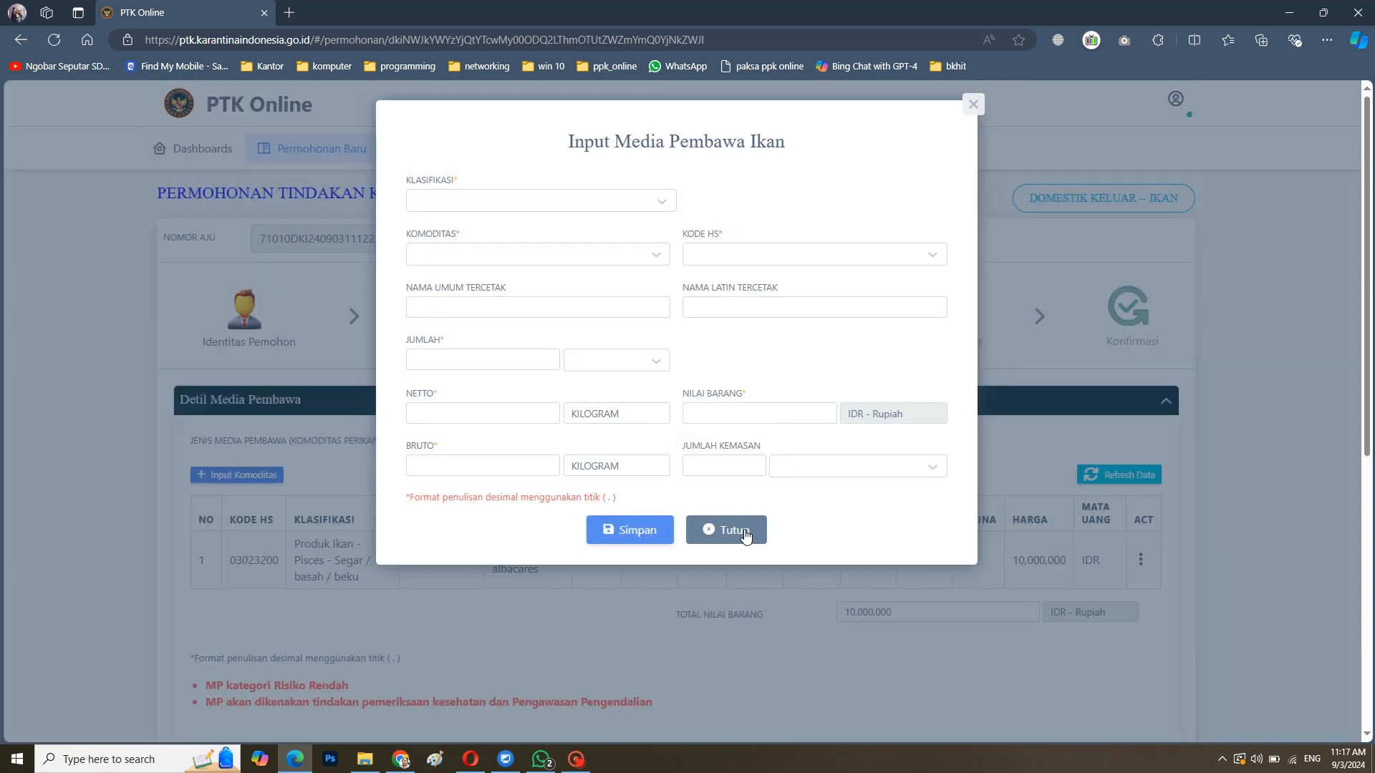
{"action": "left_click", "coordinate": [732, 530]}
- Set the source to WILD / tangkap, the catch area to WPPNRI 716 and the intended use to Perdagangan
{"action": "scroll", "coordinate": [873, 384], "scroll_direction": "down", "scroll_amount": 2}
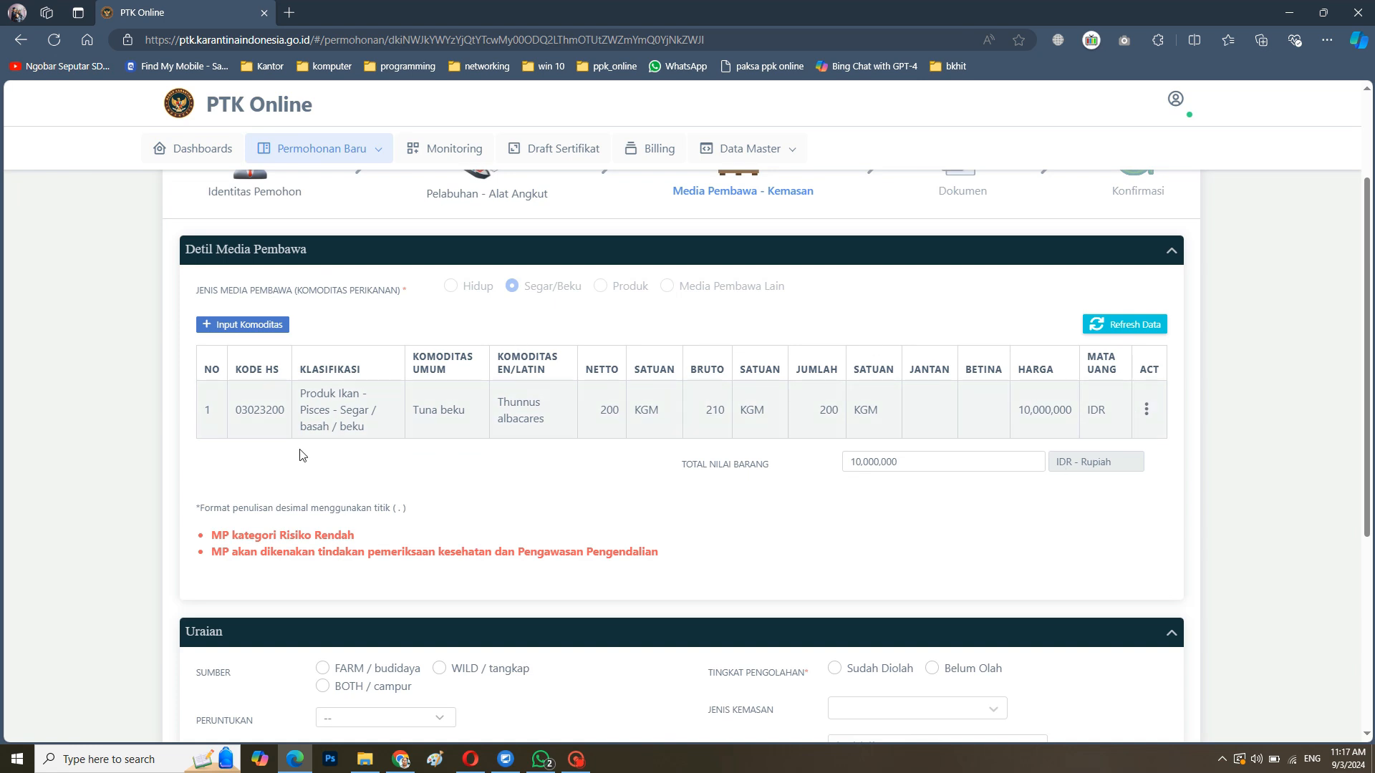
{"action": "scroll", "coordinate": [721, 443], "scroll_direction": "down", "scroll_amount": 1}
{"action": "scroll", "coordinate": [720, 442], "scroll_direction": "down", "scroll_amount": 3}
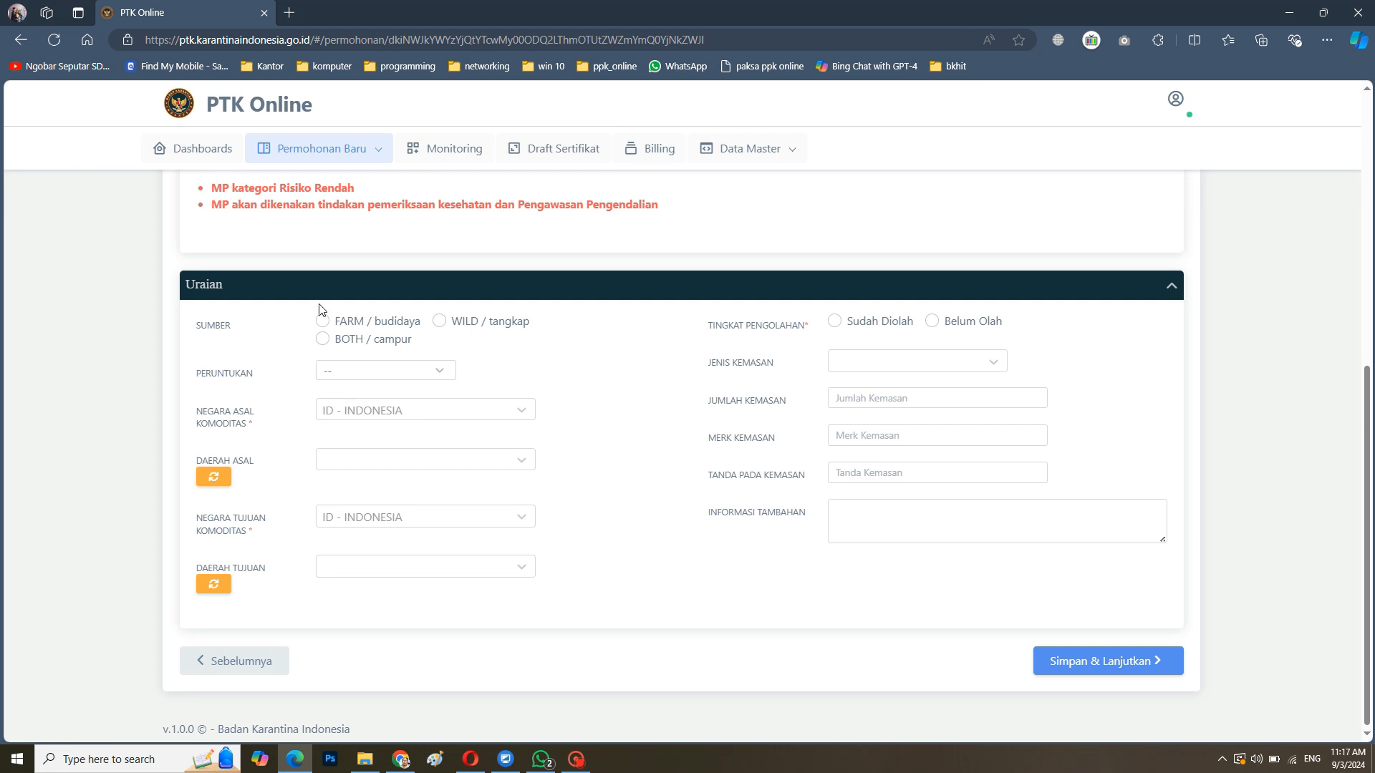
{"action": "left_click", "coordinate": [453, 326]}
{"action": "left_click", "coordinate": [600, 371]}
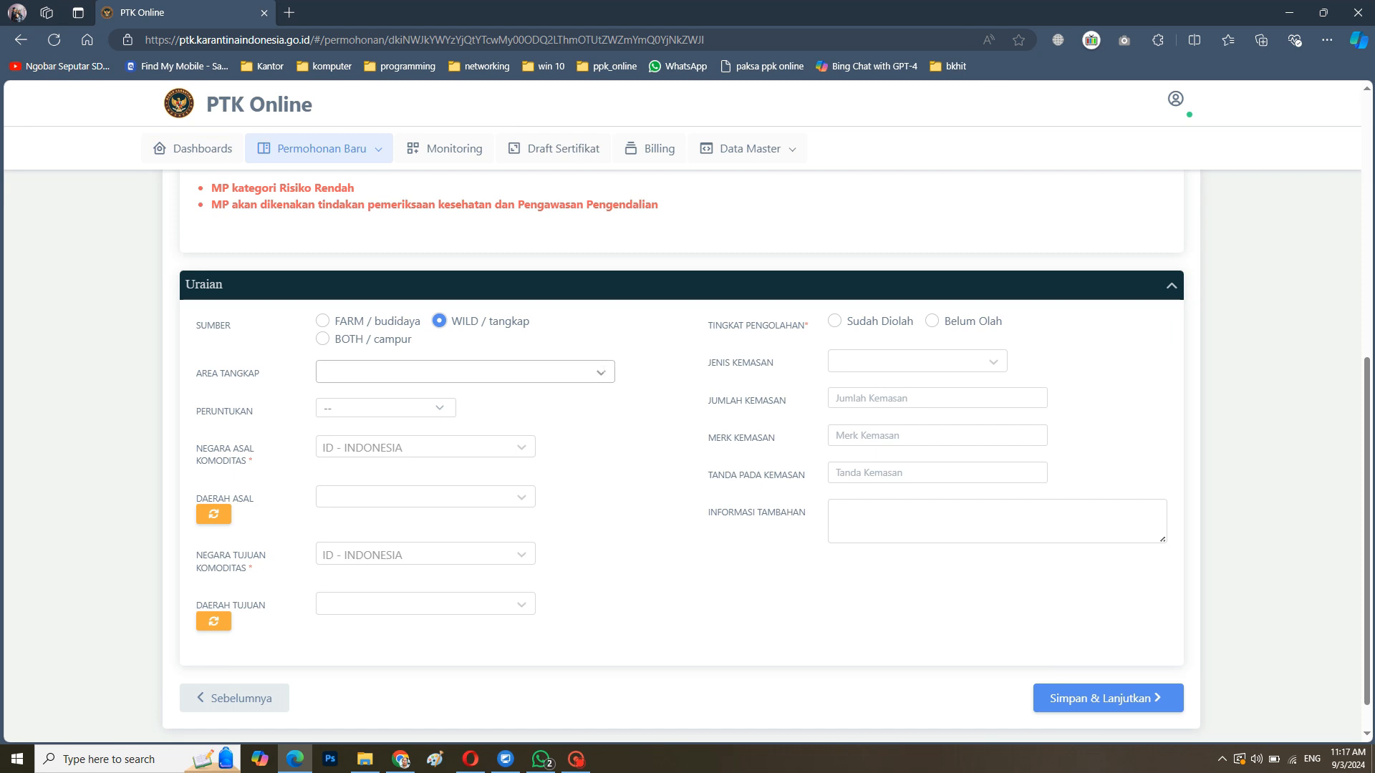
{"action": "type", "text": "sulawe"}
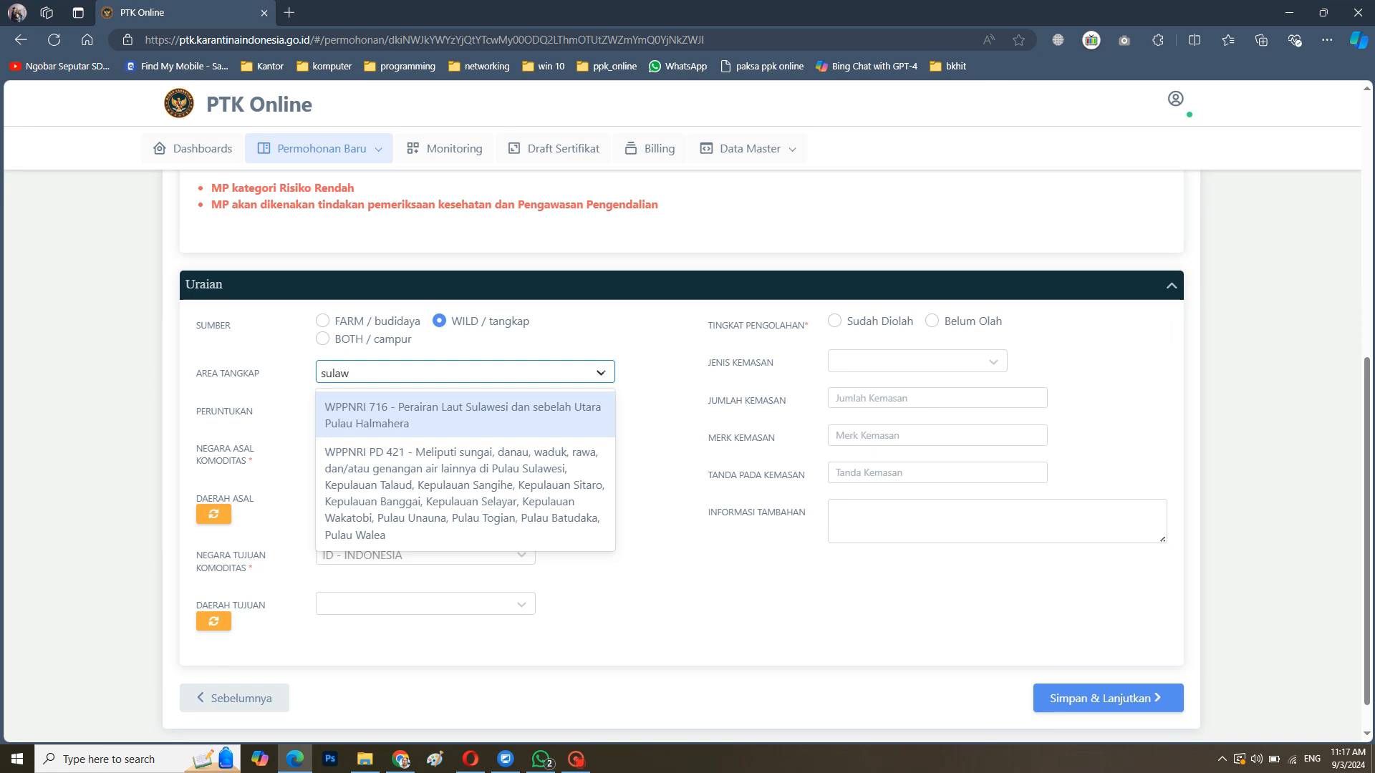
{"action": "left_click", "coordinate": [567, 414]}
{"action": "left_click", "coordinate": [441, 410]}
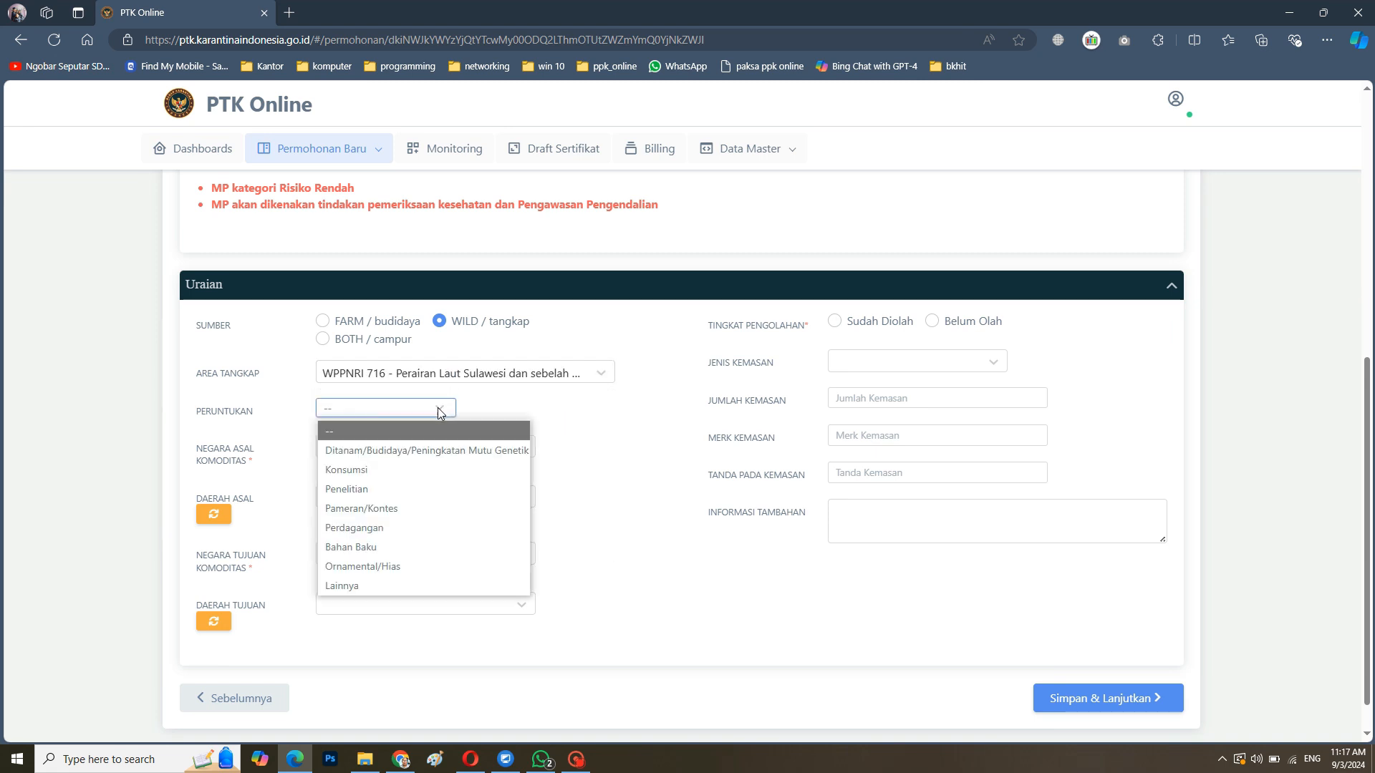
{"action": "left_click", "coordinate": [418, 527]}
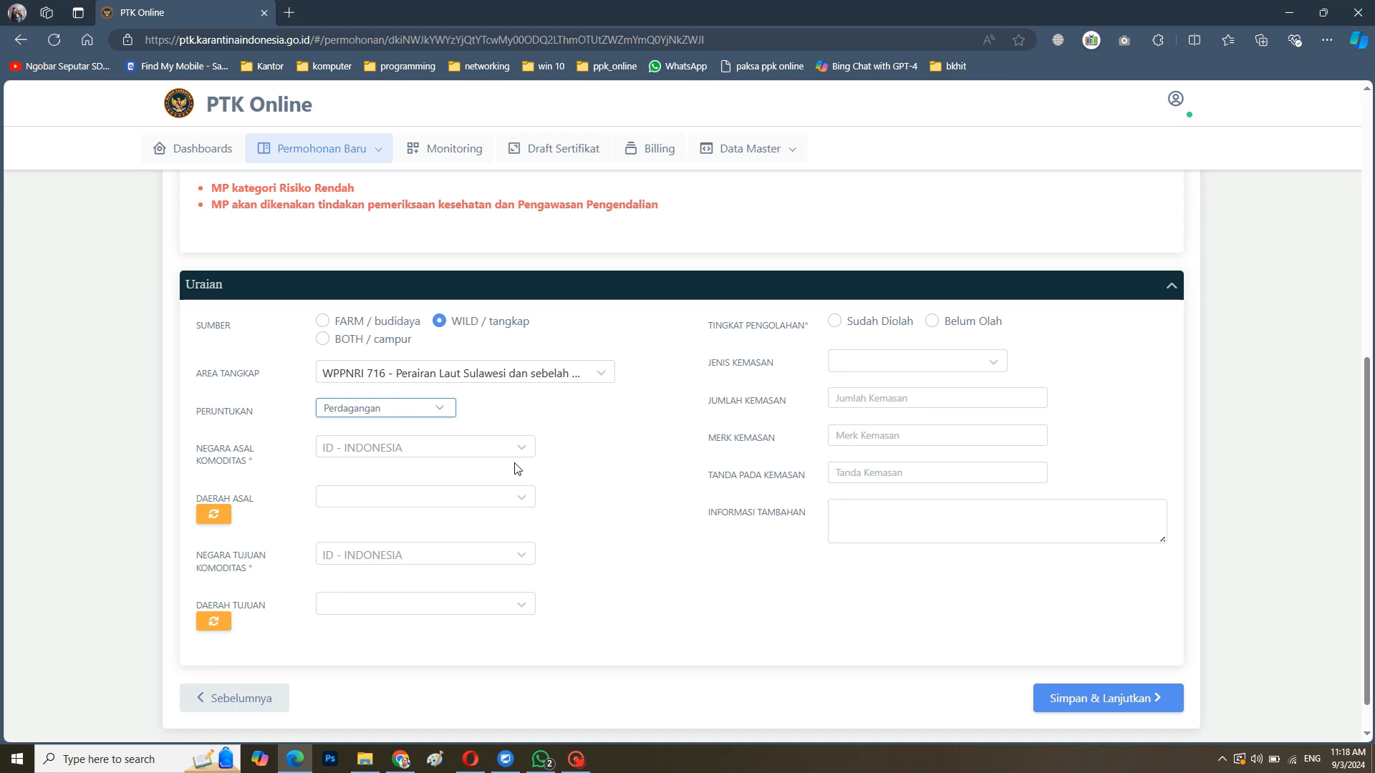
- Load the region lists and set the origin region to KOTA MANADO and the destination region to KABUPATEN SIDOARJO
{"action": "left_click", "coordinate": [218, 521]}
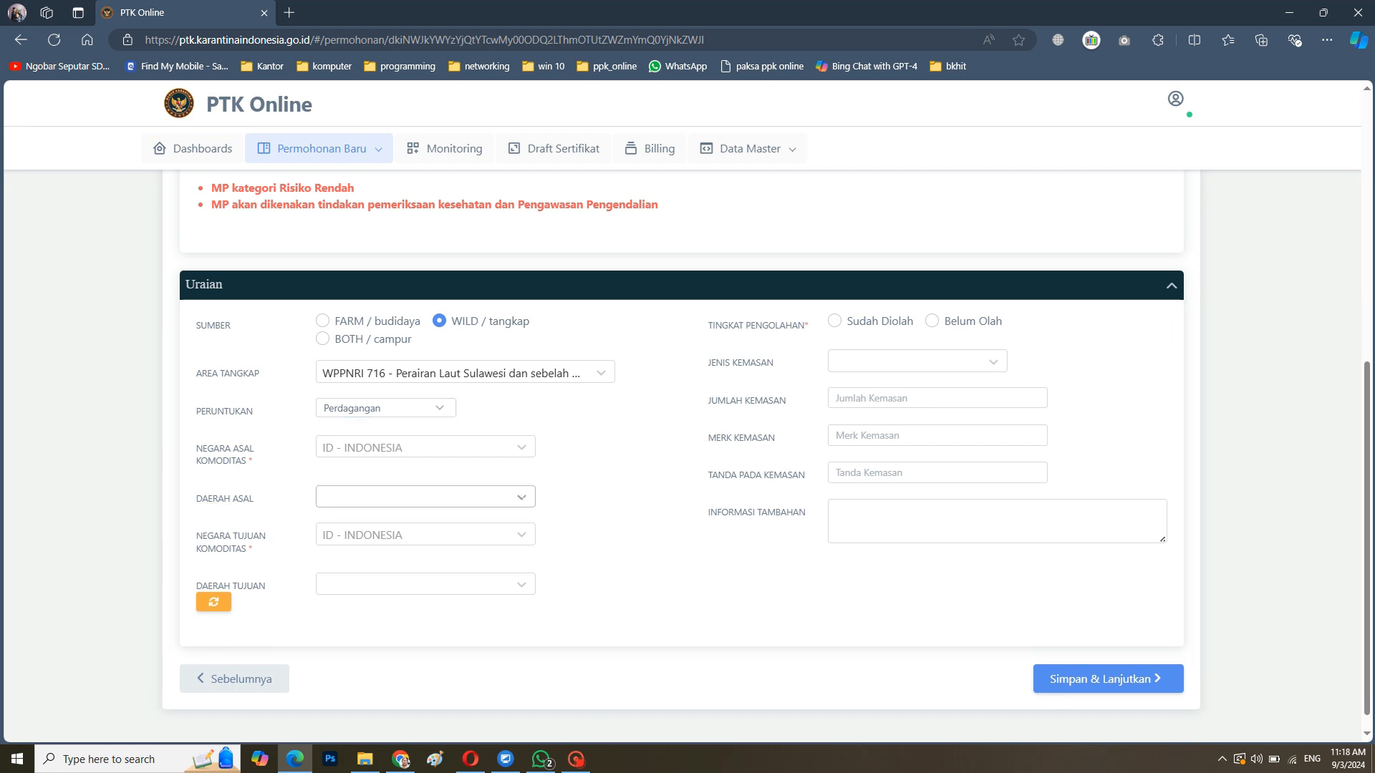
{"action": "left_click", "coordinate": [494, 497]}
{"action": "type", "text": "manad"}
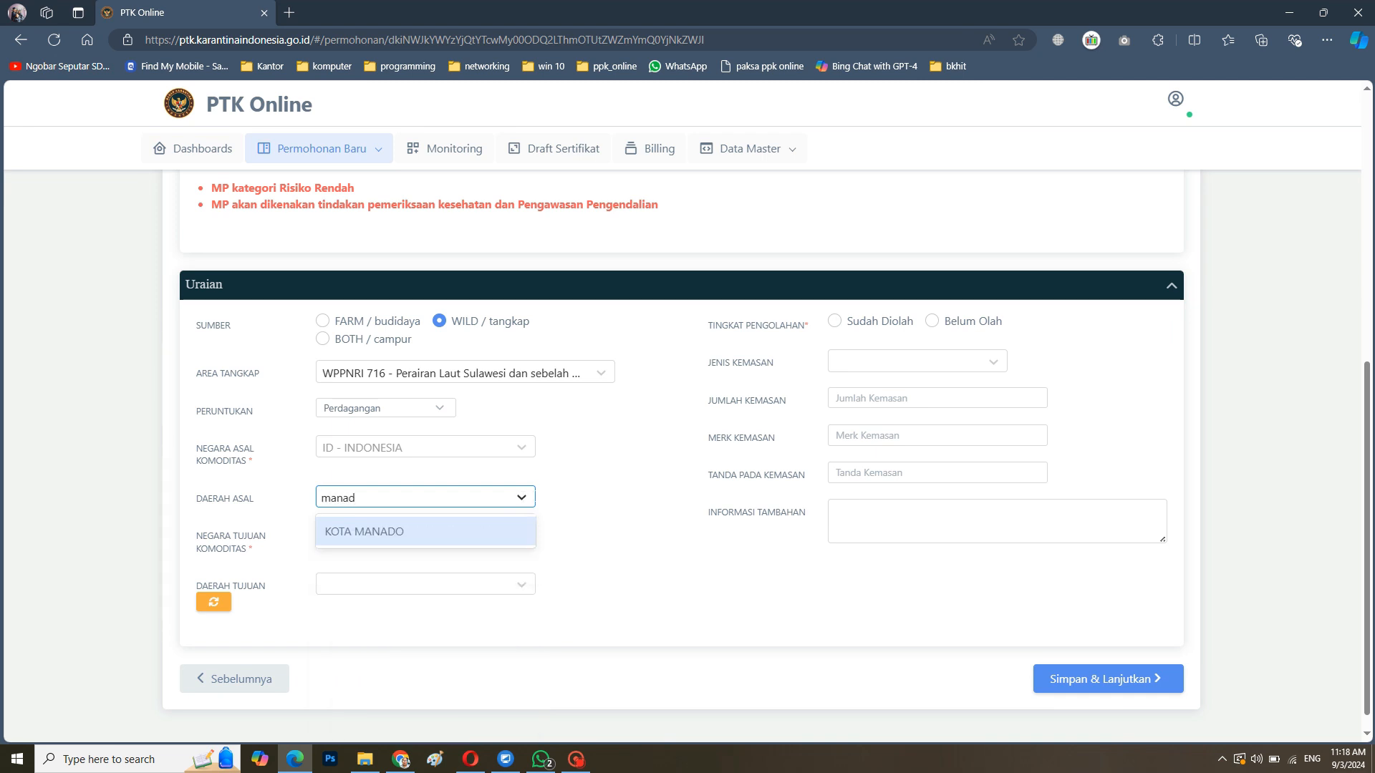
{"action": "left_click", "coordinate": [517, 535]}
{"action": "left_click", "coordinate": [226, 614]}
{"action": "left_click", "coordinate": [492, 584]}
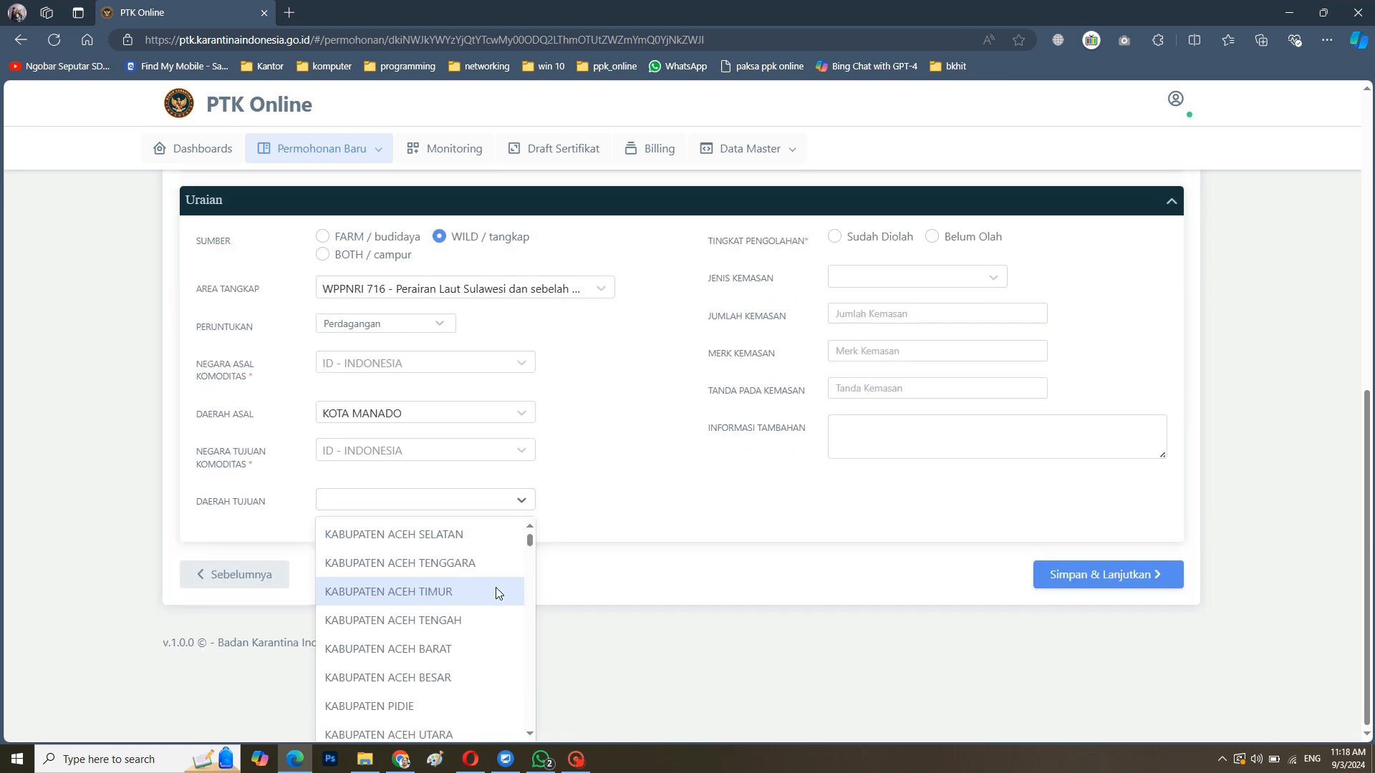
{"action": "type", "text": "sid"}
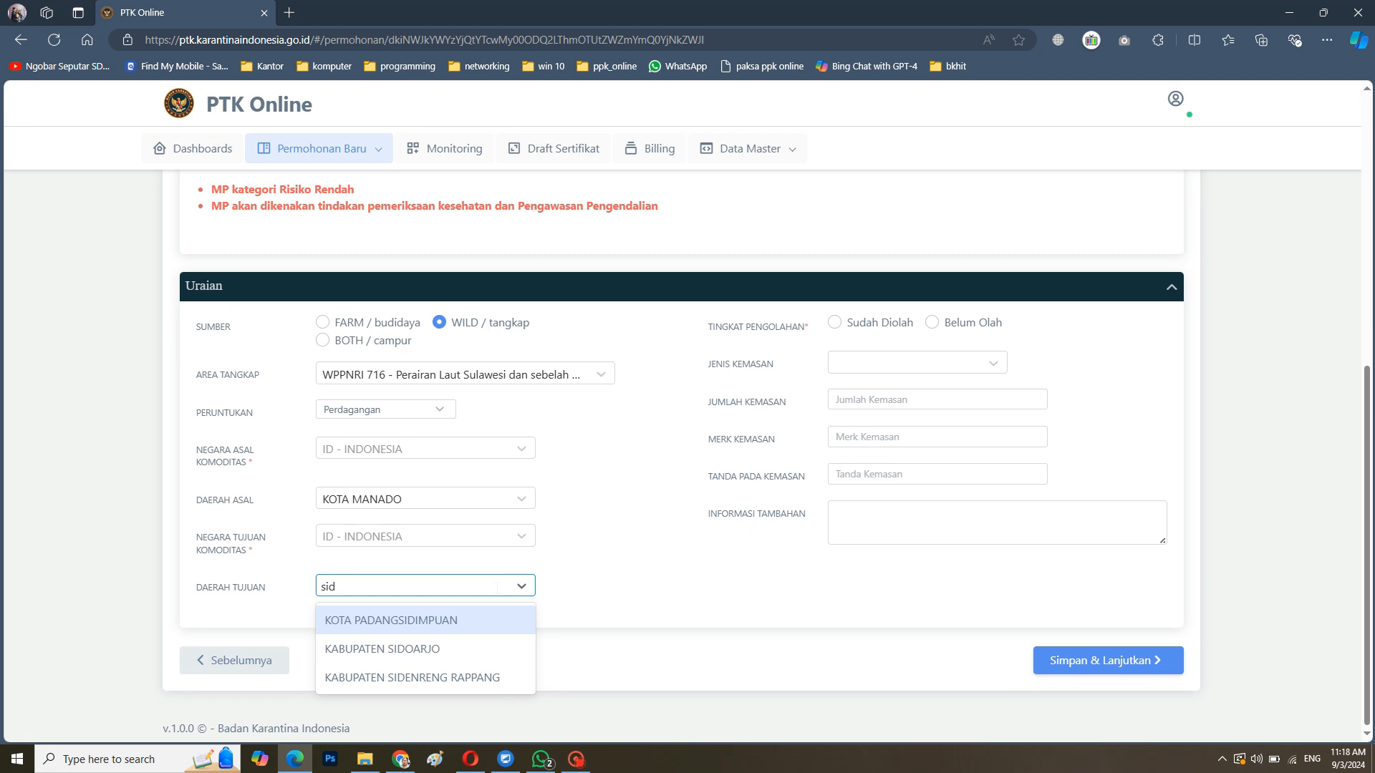
{"action": "left_click", "coordinate": [473, 646]}
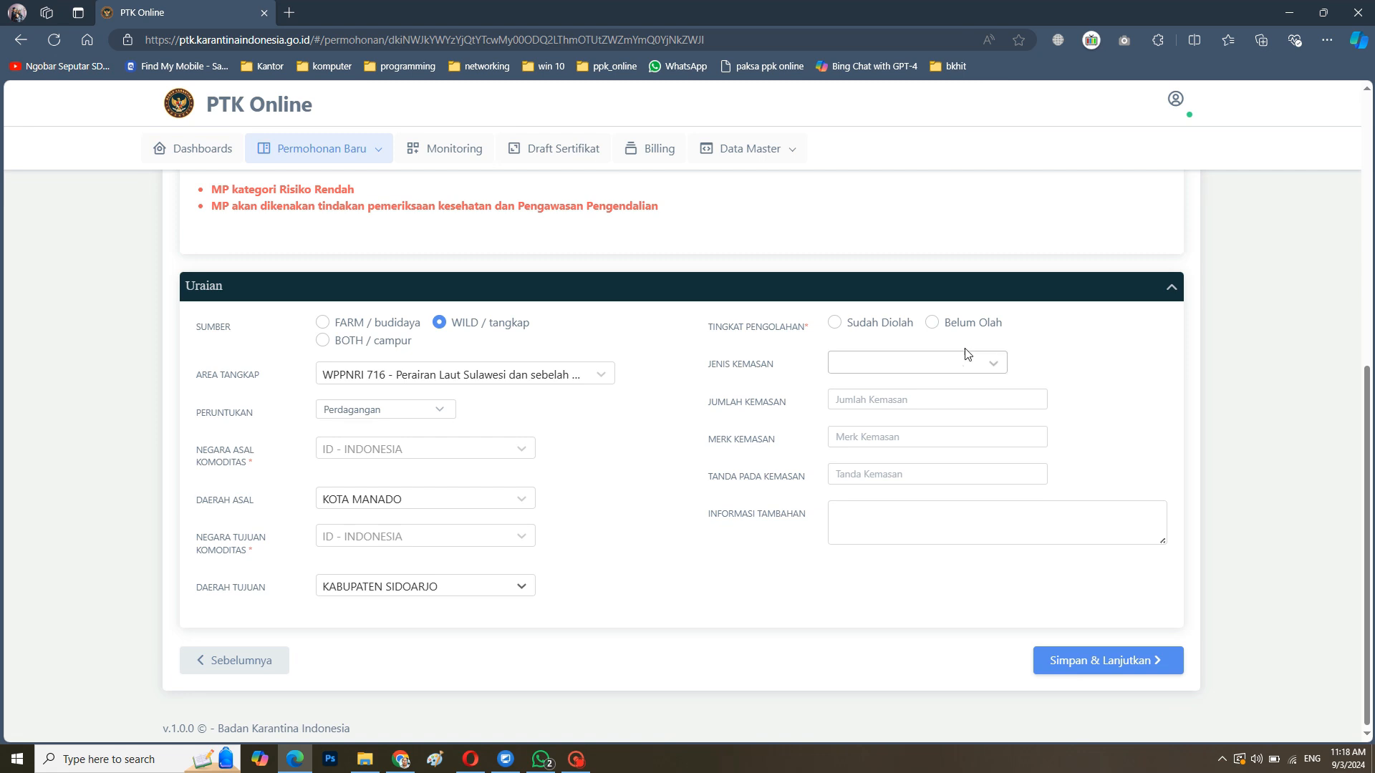
- Set the processing level to Belum Olah and the packaging to 4 of BX - Box, and save the commodity and packaging section
{"action": "left_click", "coordinate": [962, 322]}
{"action": "type", "text": "bx"}
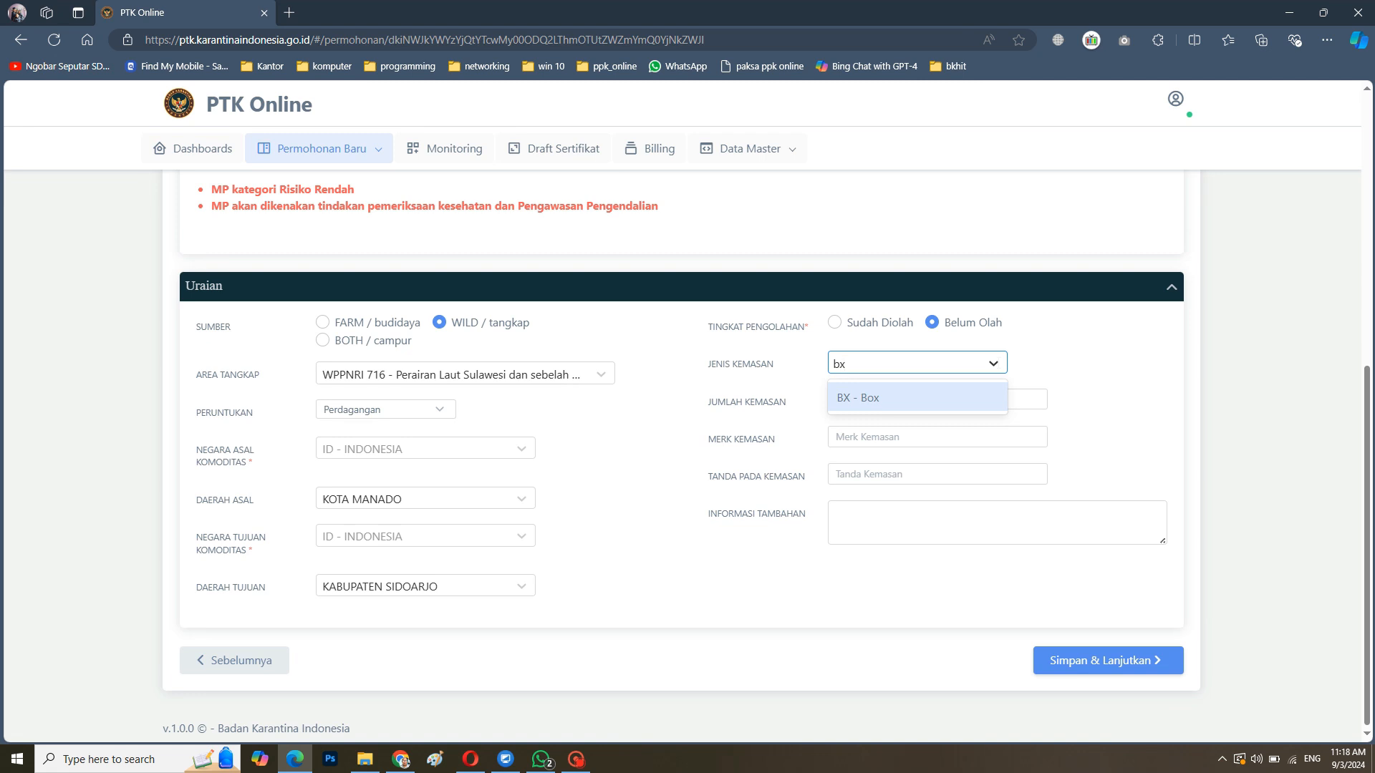
{"action": "left_click", "coordinate": [972, 401]}
{"action": "left_click", "coordinate": [938, 406]}
{"action": "type", "text": "4"}
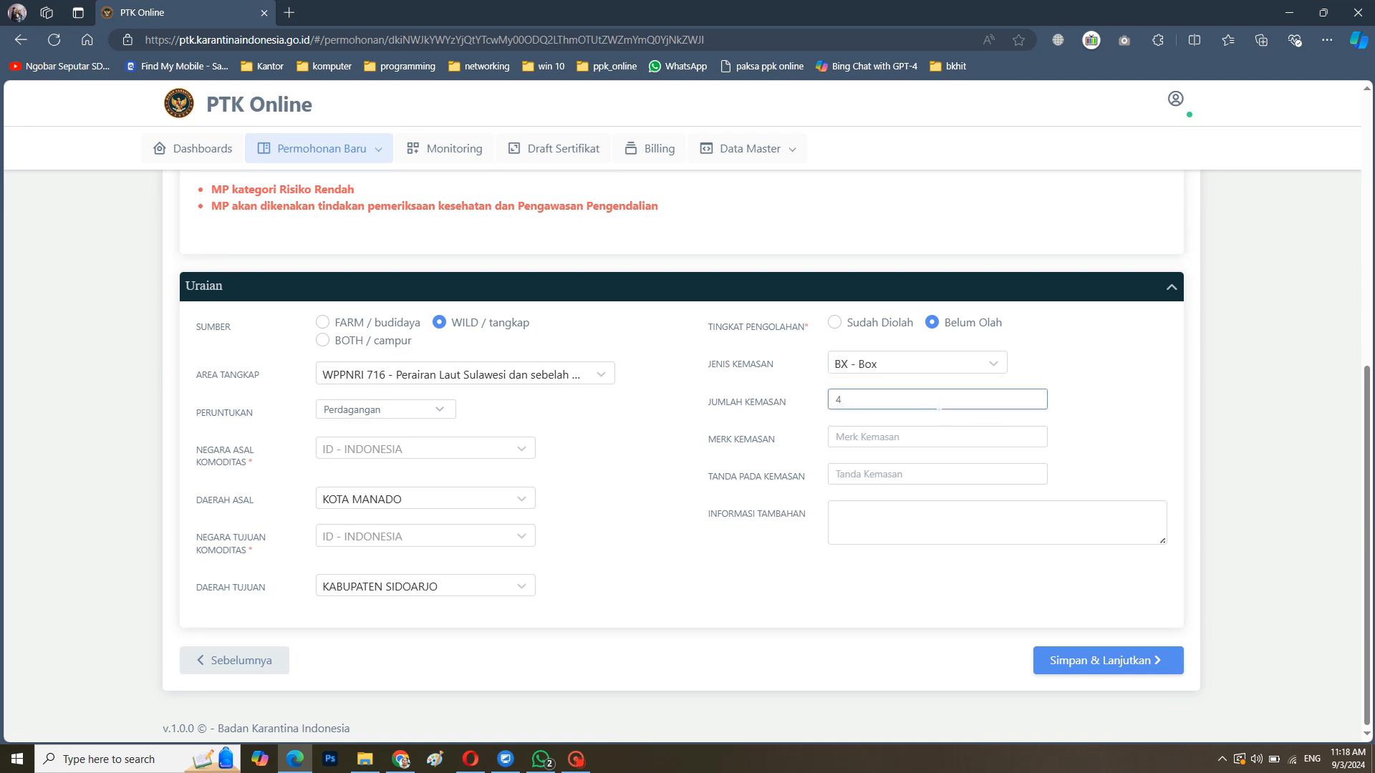
{"action": "left_click", "coordinate": [1138, 672]}
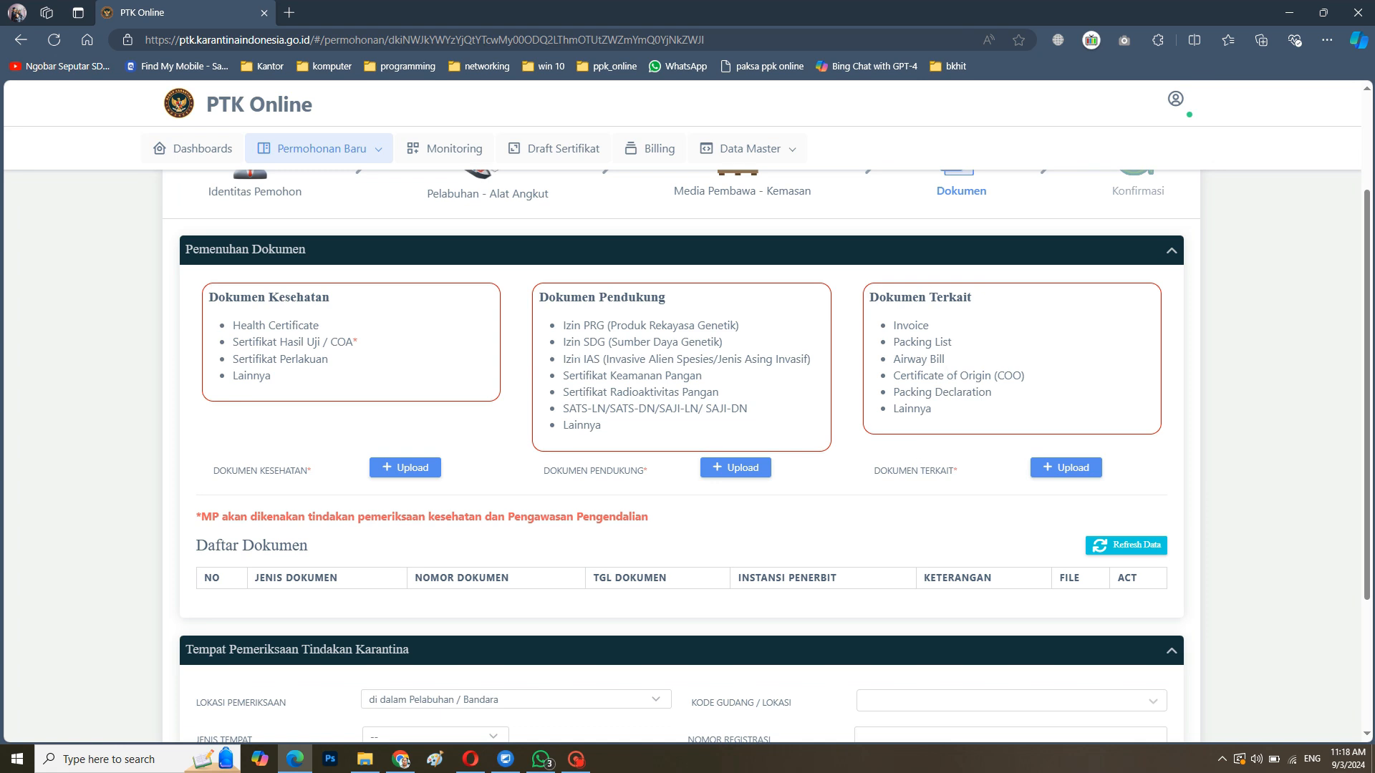
- Choose di dalam Pelabuhan / Bandara as the quarantine inspection location and proceed to the confirmation stage
{"action": "scroll", "coordinate": [886, 377], "scroll_direction": "down", "scroll_amount": 3}
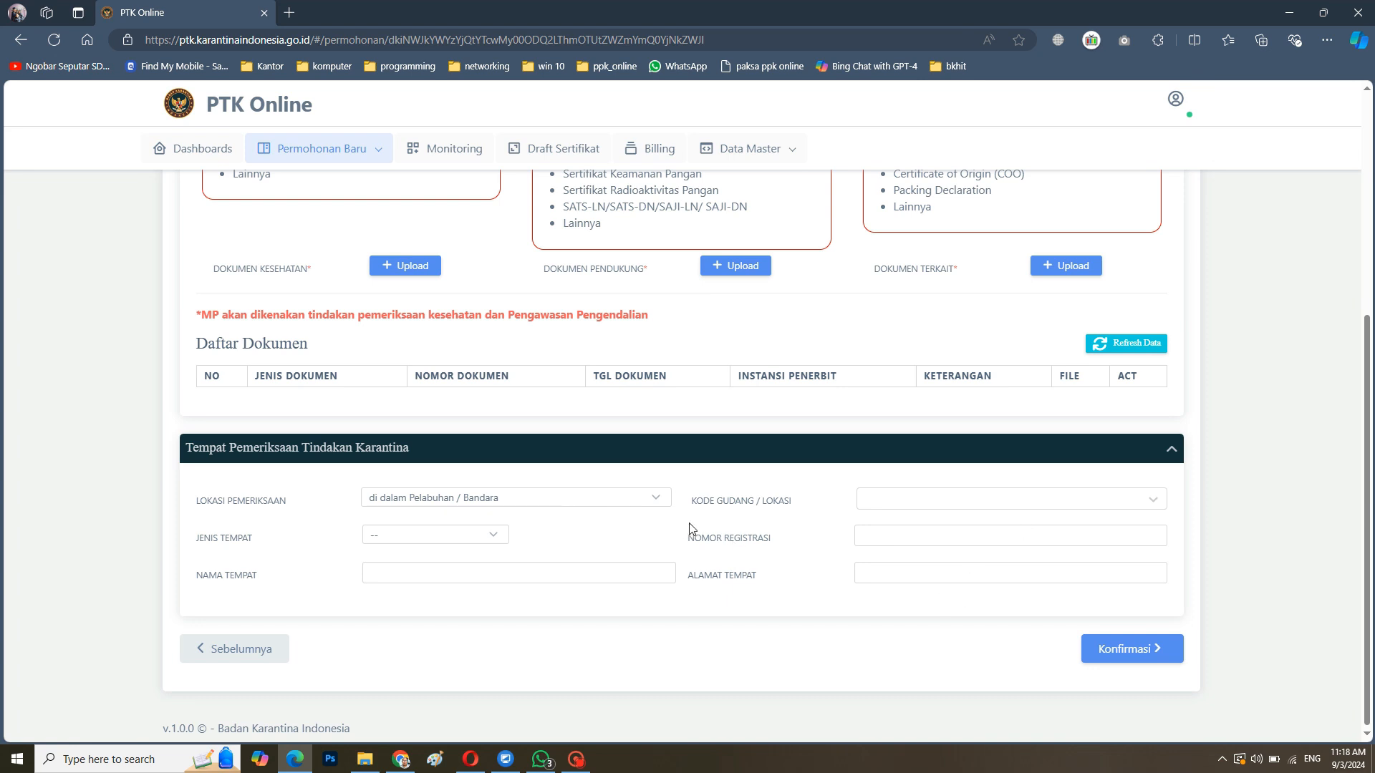
{"action": "left_click", "coordinate": [650, 501]}
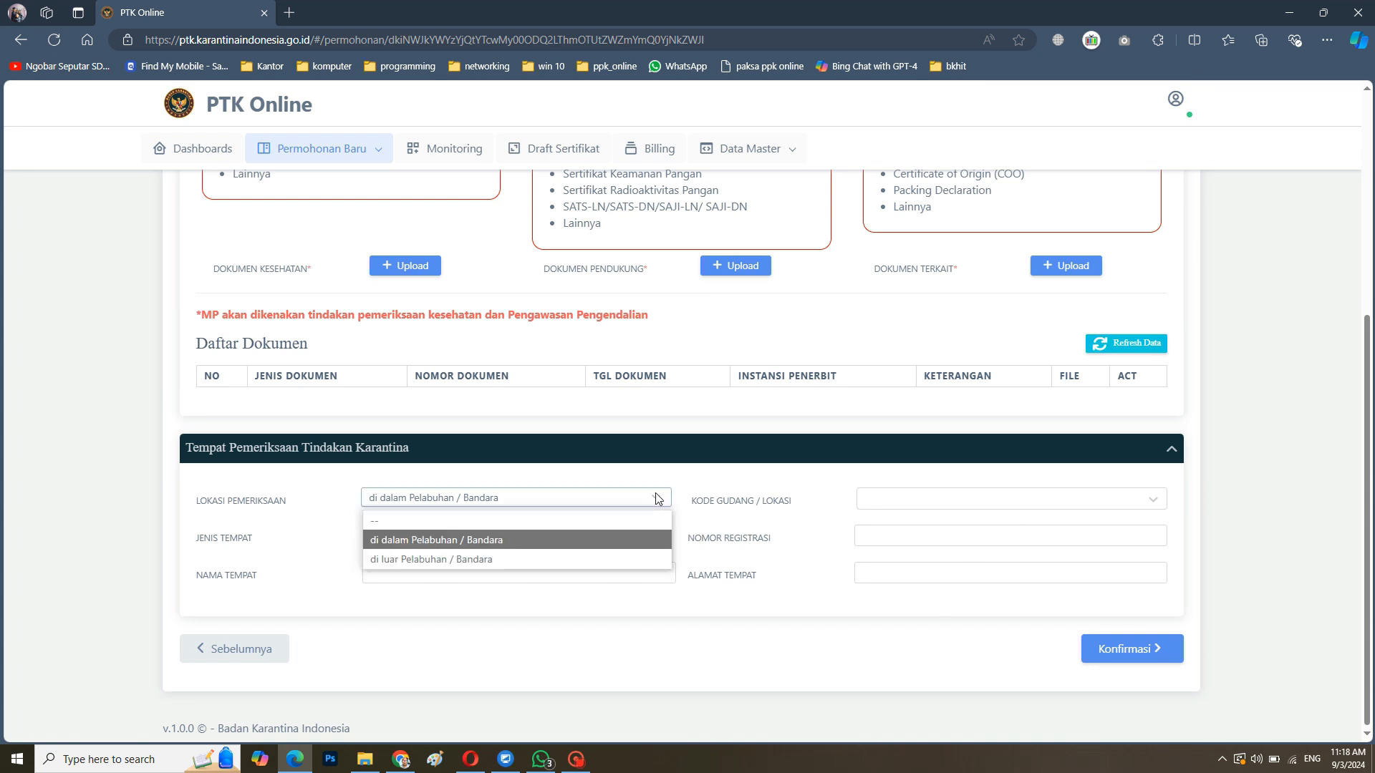
{"action": "left_click", "coordinate": [623, 542]}
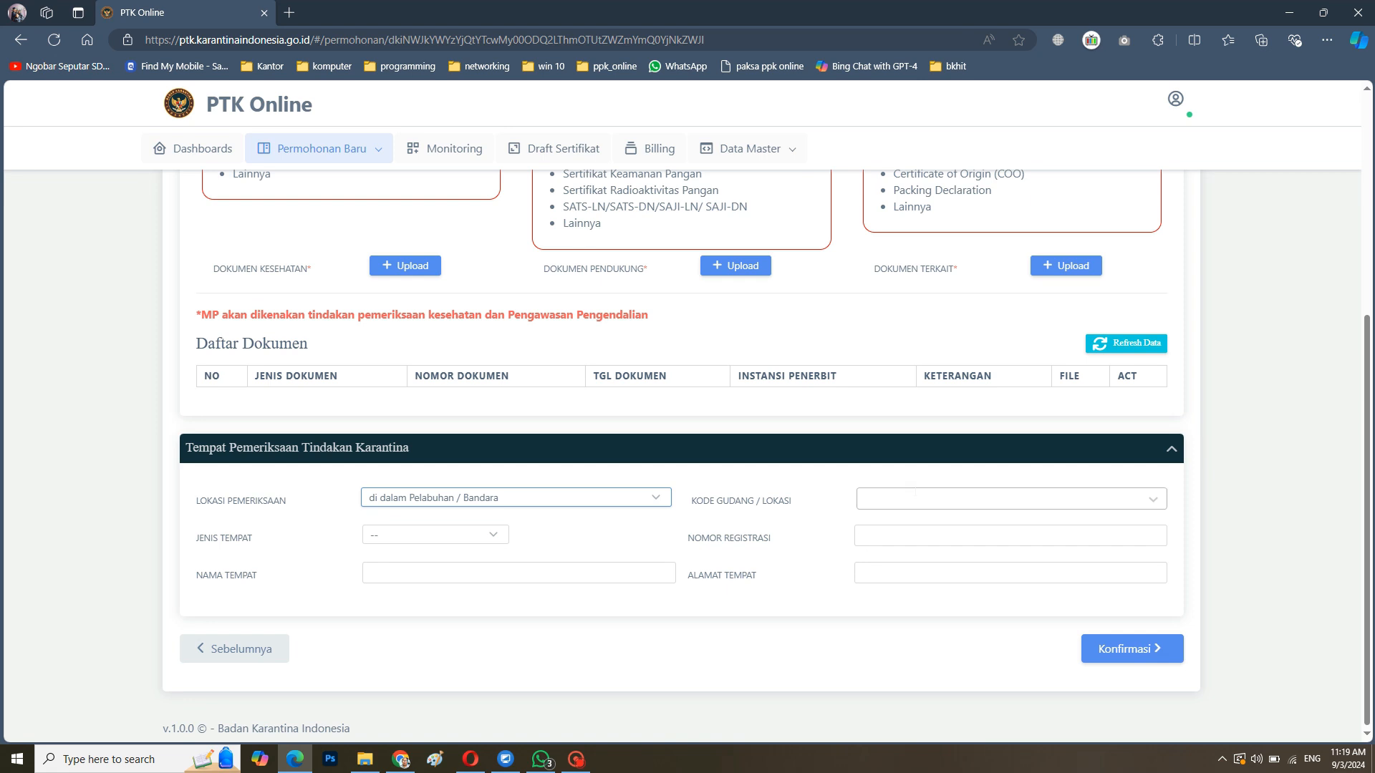
{"action": "scroll", "coordinate": [915, 494], "scroll_direction": "up", "scroll_amount": 5}
{"action": "scroll", "coordinate": [915, 494], "scroll_direction": "down", "scroll_amount": 5}
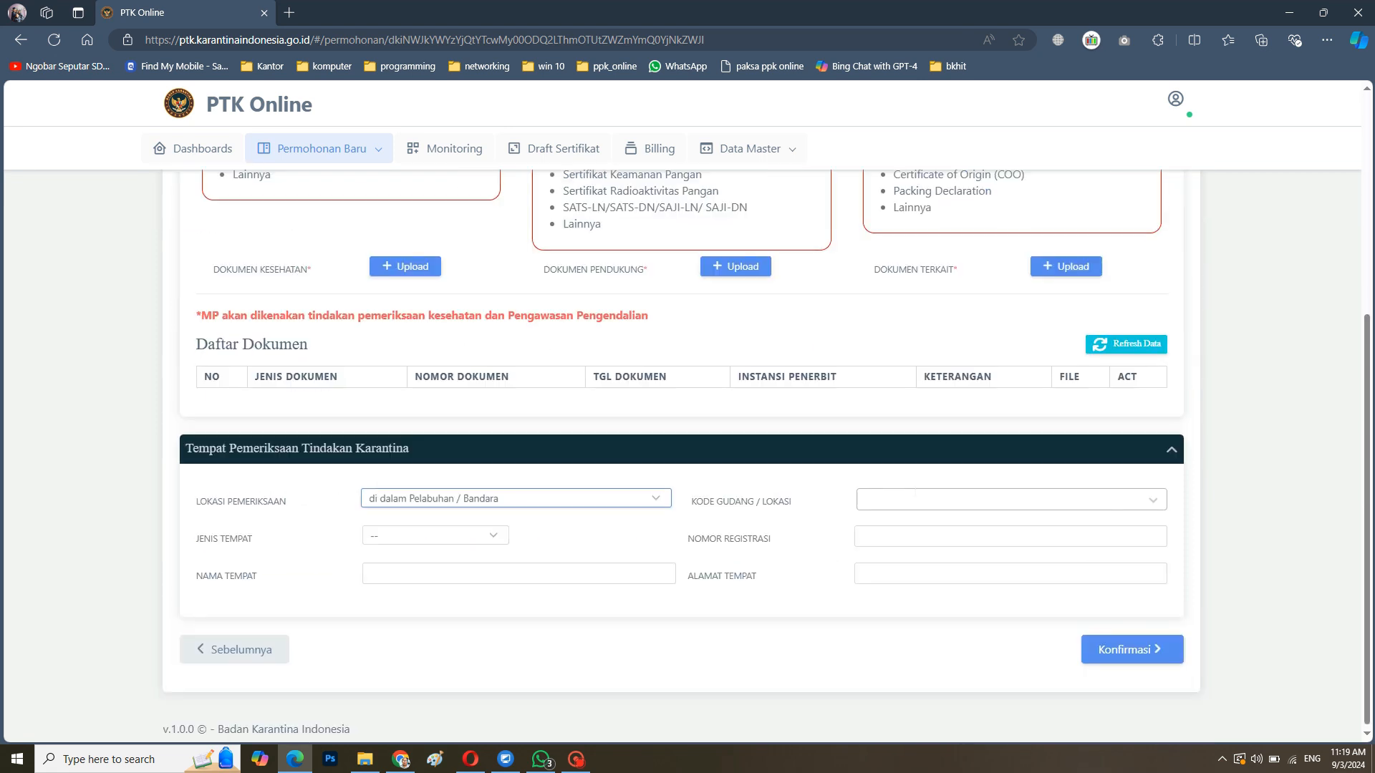
{"action": "left_click", "coordinate": [1154, 650]}
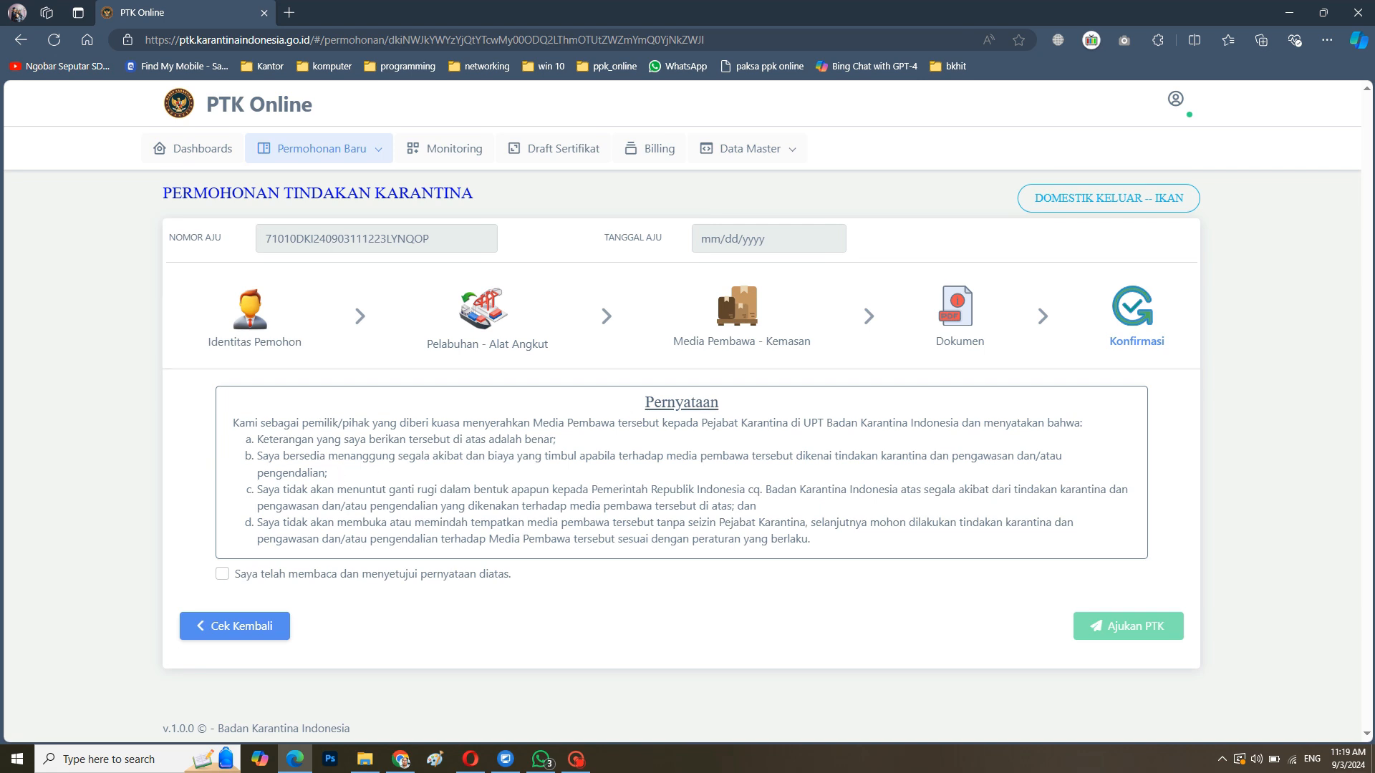
- Agree to the applicant's statement, submit the quarantine application and dismiss the resulting notice
{"action": "left_click", "coordinate": [222, 574]}
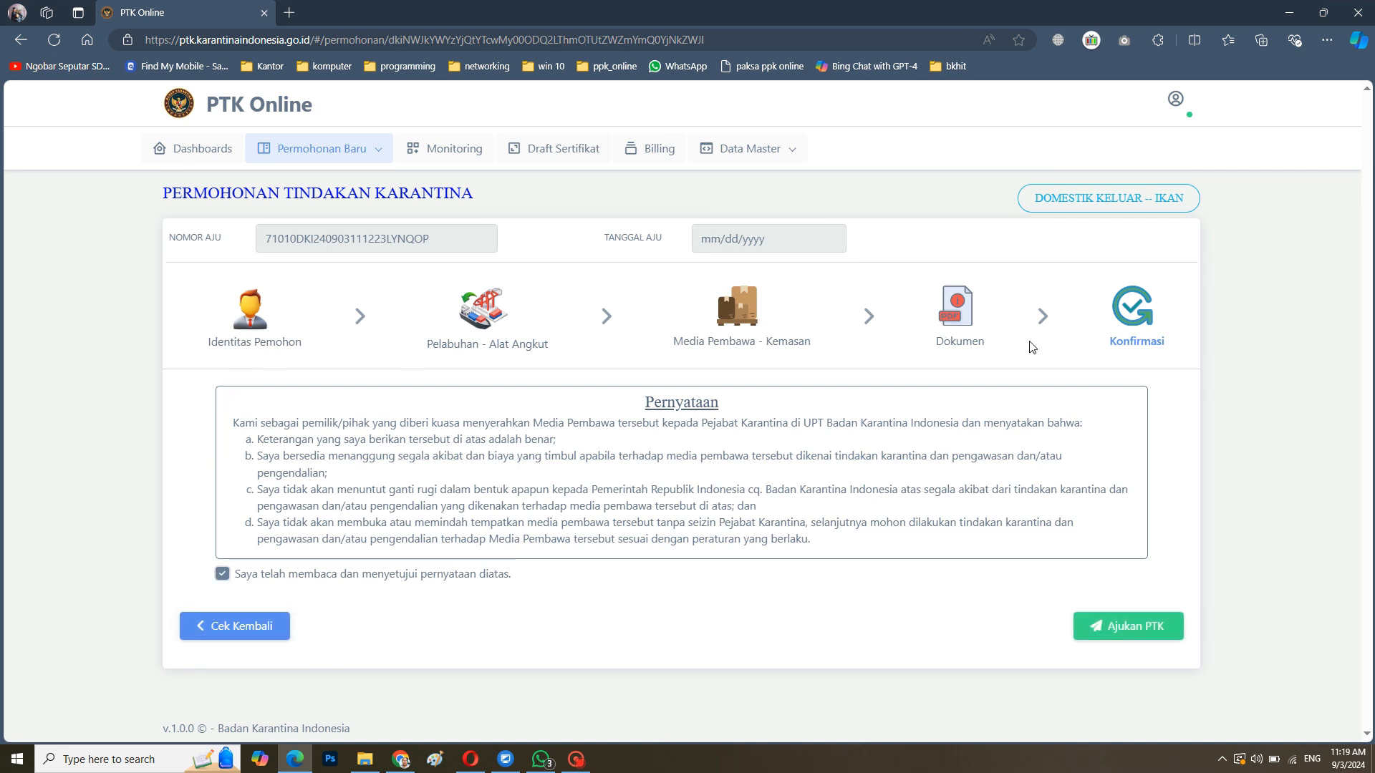
{"action": "left_click", "coordinate": [1141, 627]}
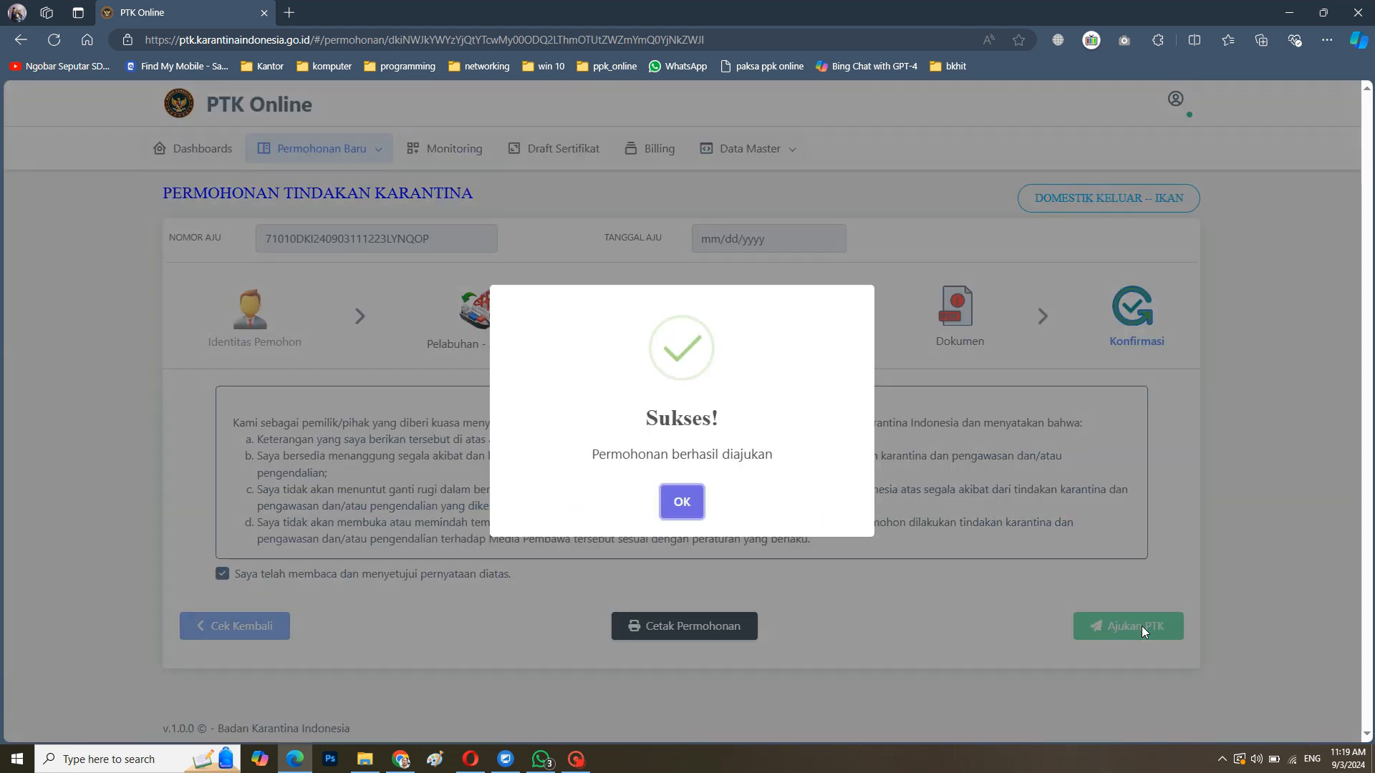
{"action": "left_click", "coordinate": [684, 510]}
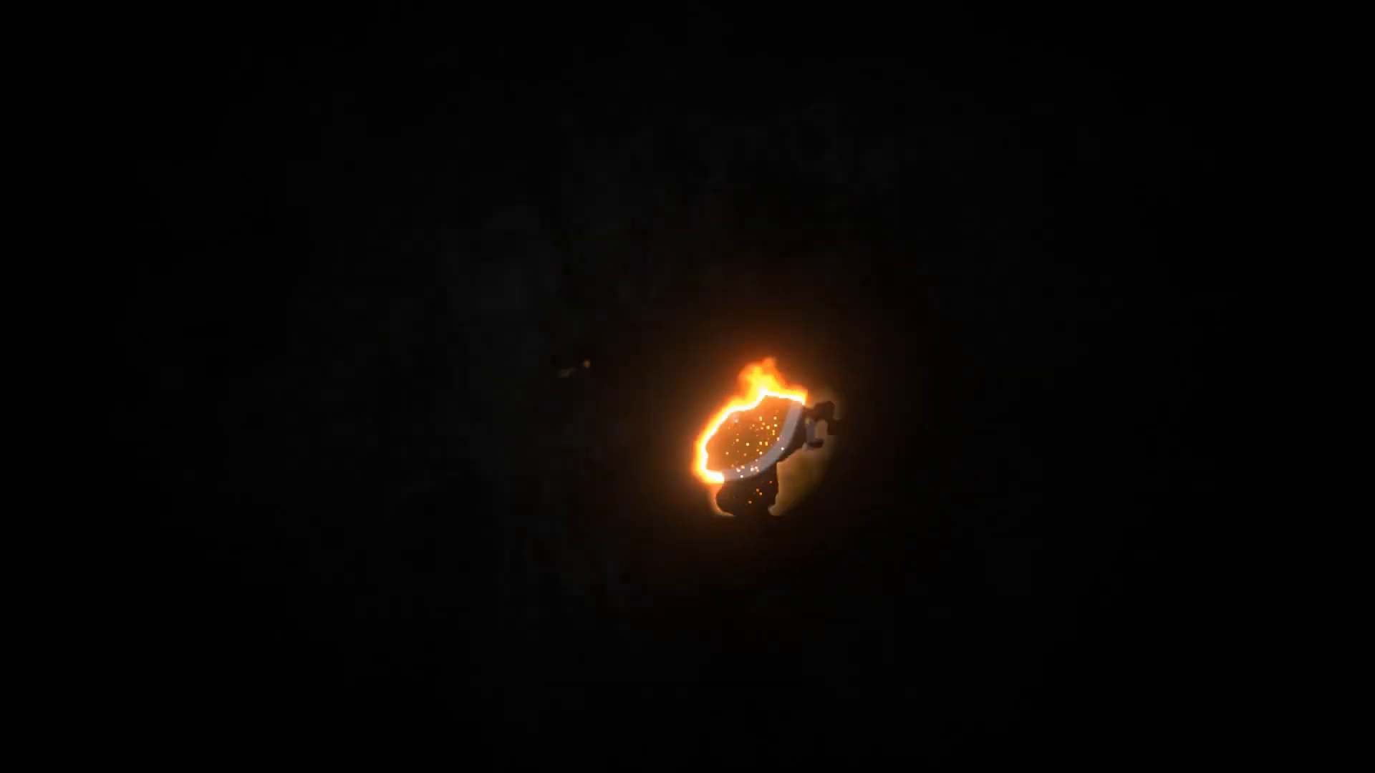